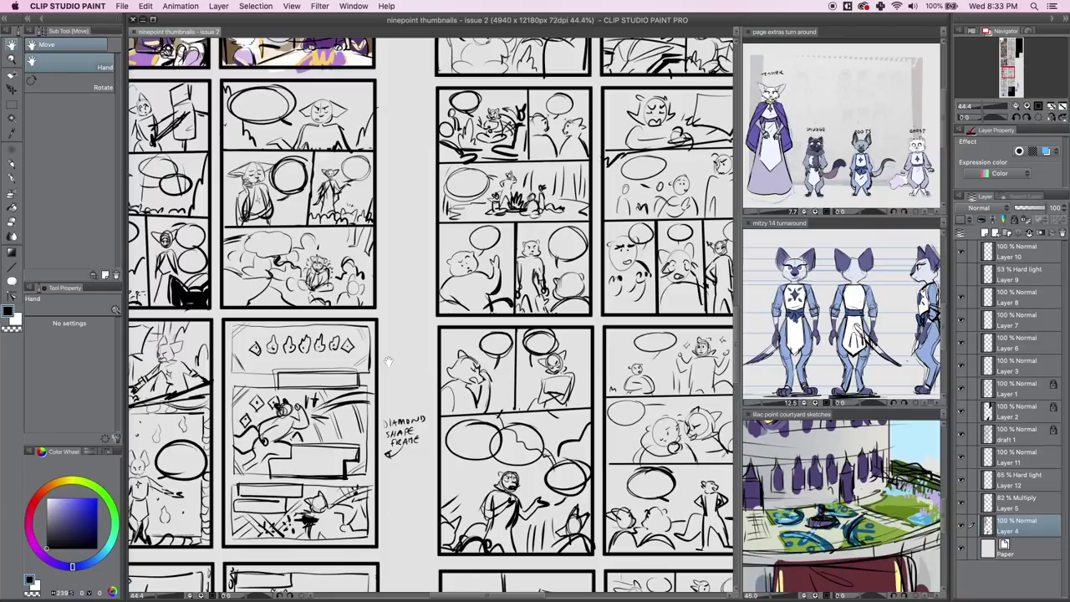
Add a new top layer and fill a small square beside the thumbnails with the pale blue-white sampled from the Mitzy turnaround's face.
left_click_drag(1012, 77, 1006, 72)
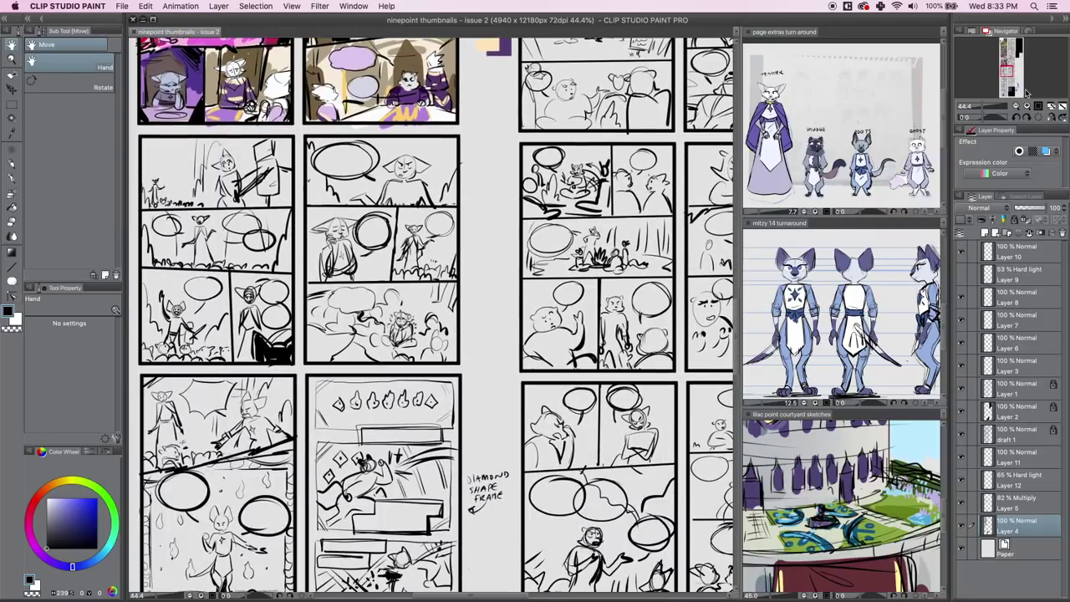
left_click(1025, 255)
left_click(985, 233)
left_click(12, 105)
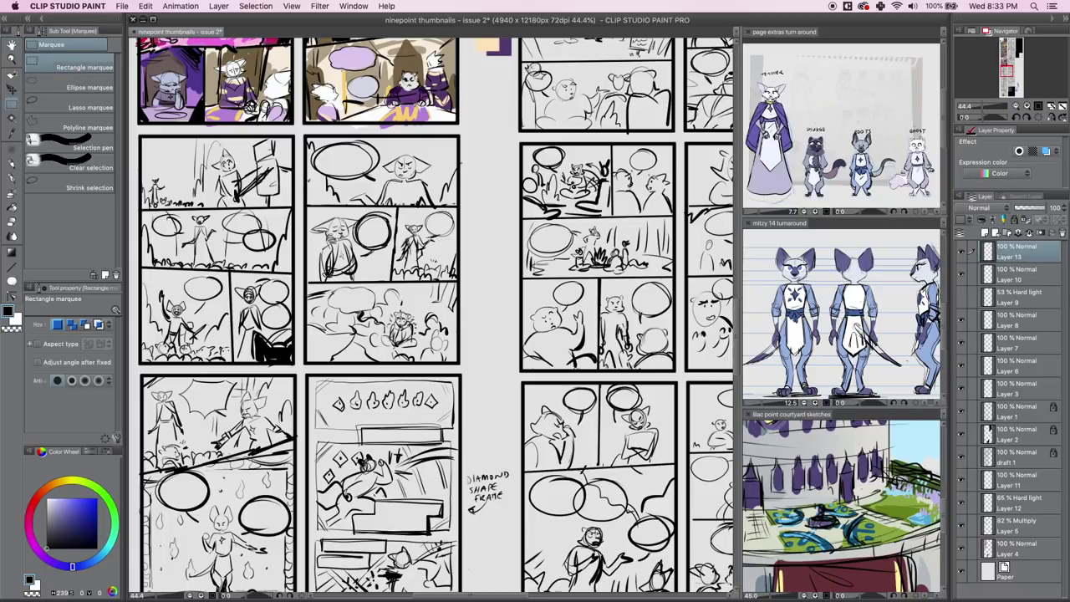
left_click_drag(471, 145, 487, 162)
key("i")
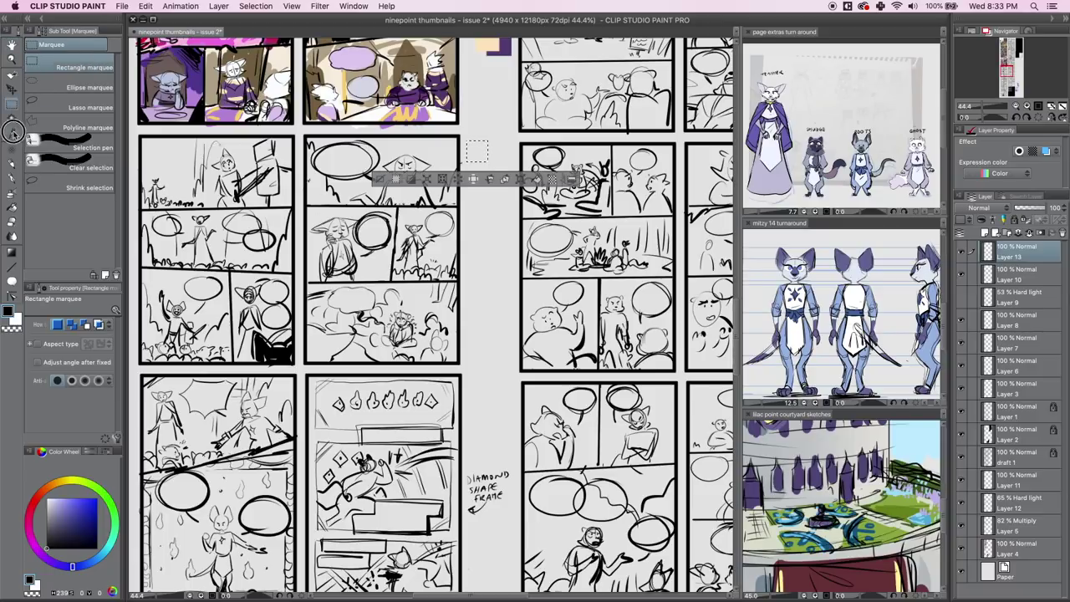
left_click(803, 307)
left_click(802, 277)
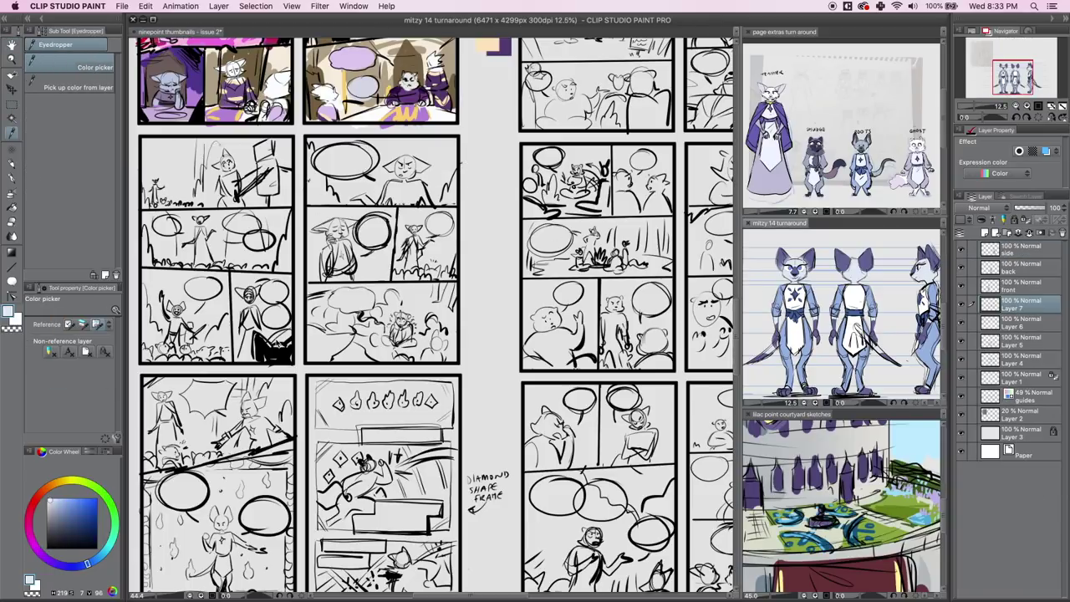
left_click(14, 210)
left_click(491, 185)
left_click(480, 148)
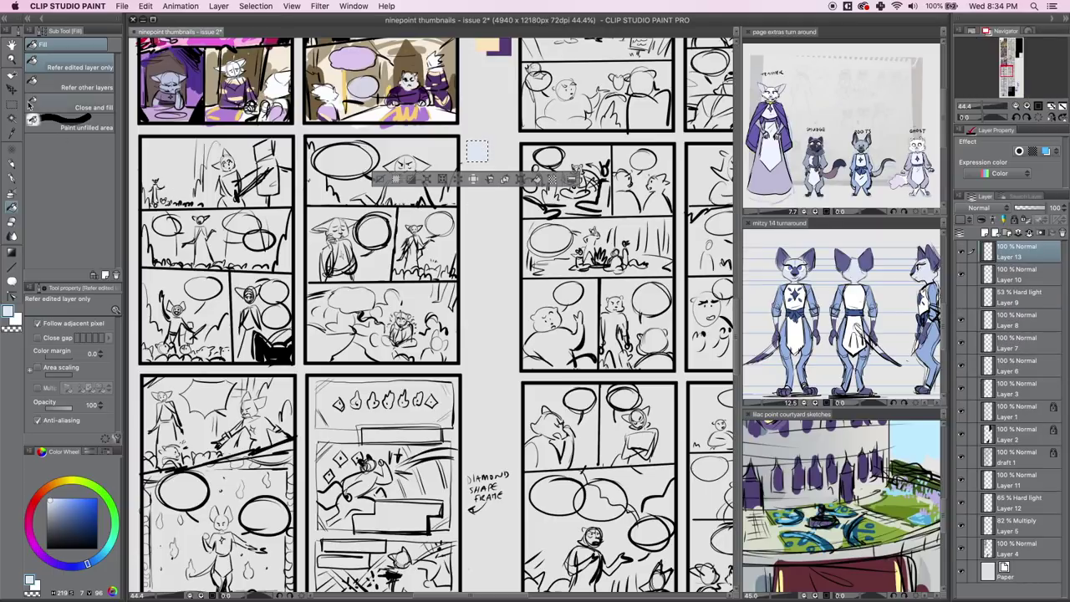
Add an overlapping square swatch of the muted purple-blue sampled from the ear in the Mitzy turnaround.
key("m")
left_click_drag(474, 150, 497, 174)
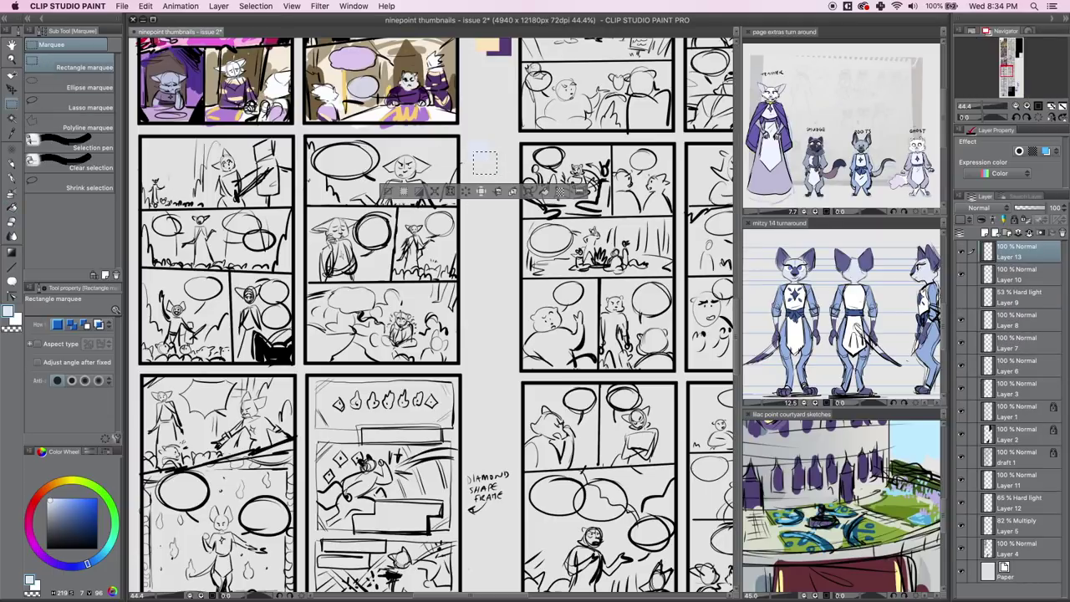
key("i")
left_click(803, 265)
left_click(820, 251)
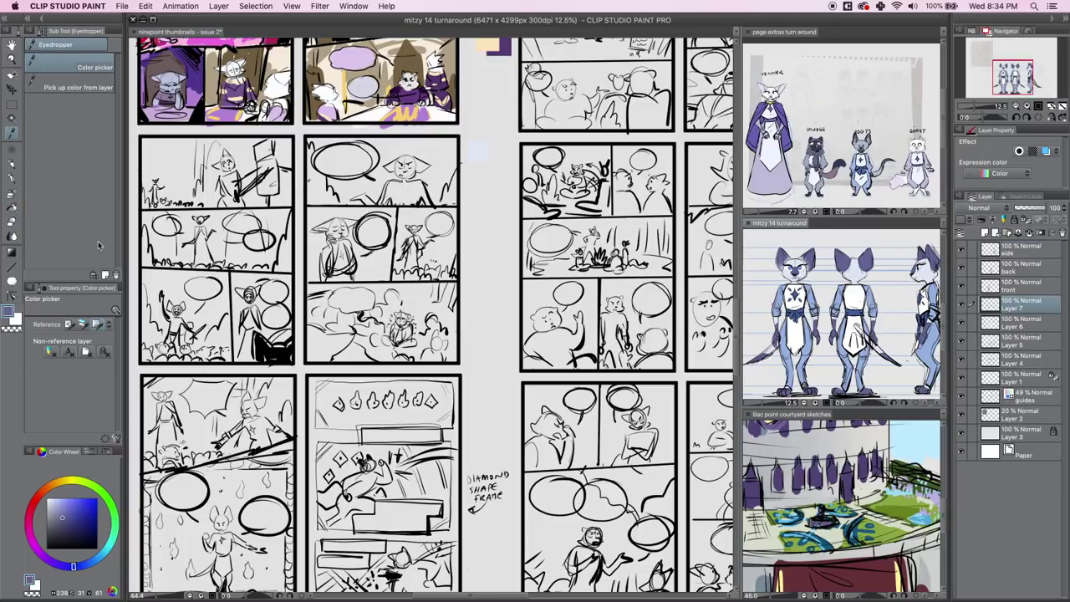
left_click(12, 208)
left_click(491, 165)
left_click(492, 166)
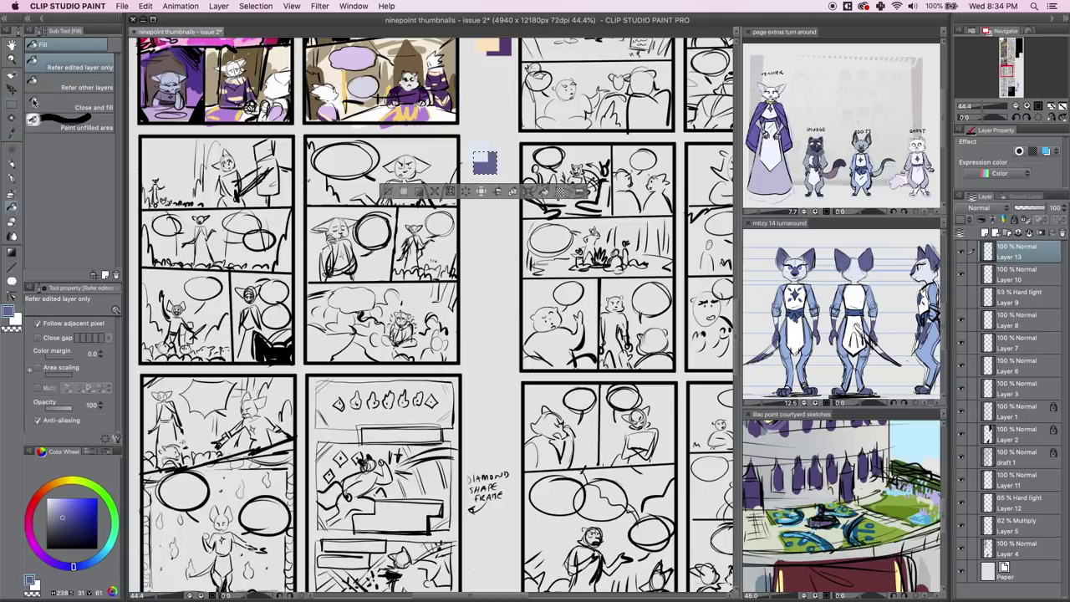
Add a light blue swatch below the pale one, using the fur colour sampled from the arm in the Mitzy turnaround.
left_click(12, 104)
key("super+d")
left_click_drag(464, 157, 486, 192)
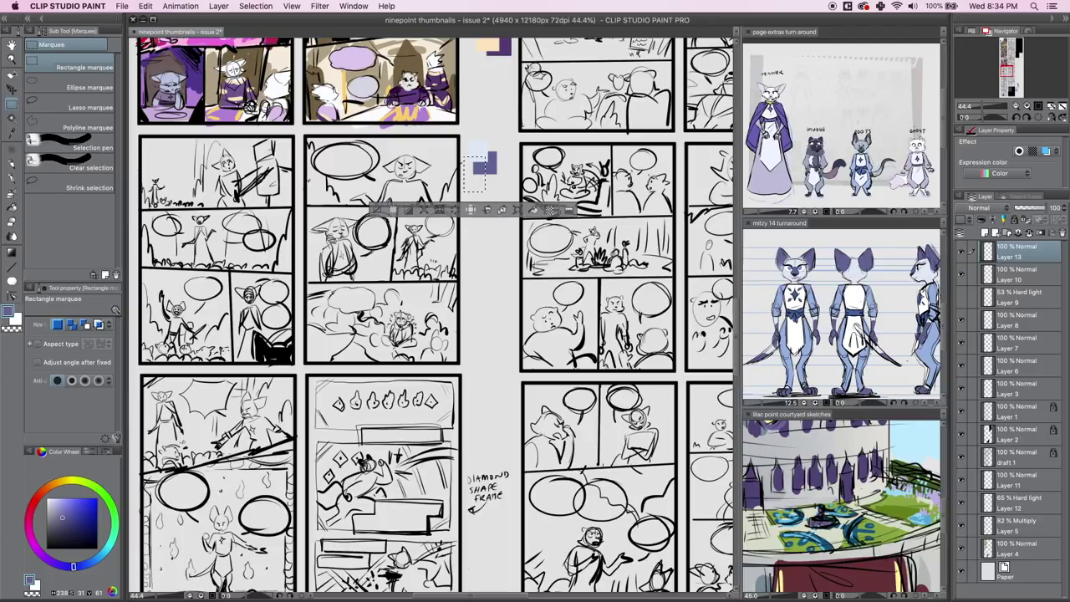
left_click(13, 132)
left_click(792, 301)
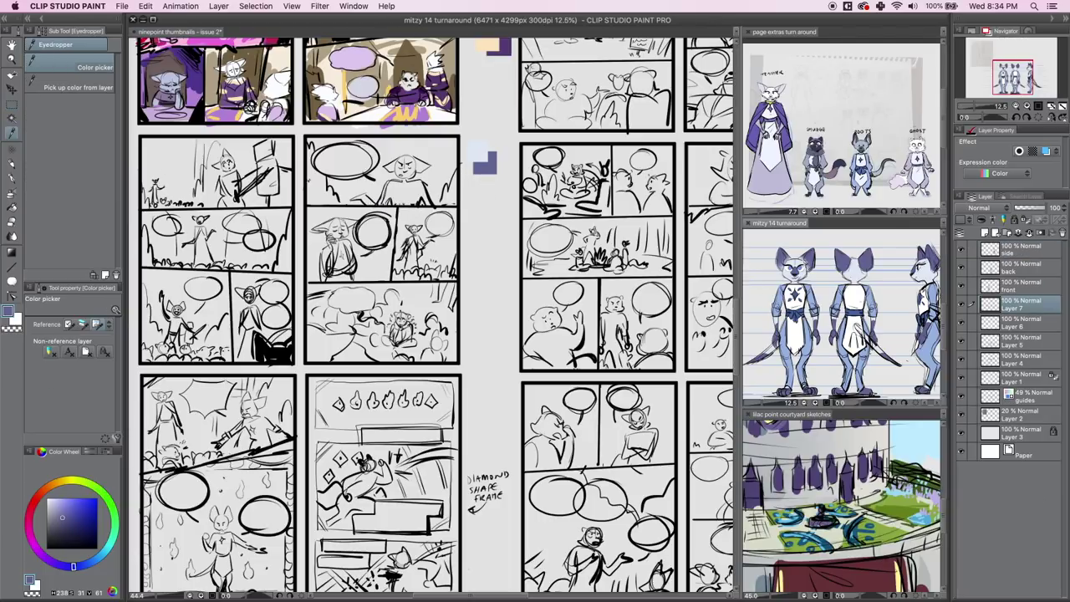
left_click(792, 279)
left_click(13, 210)
left_click(474, 184)
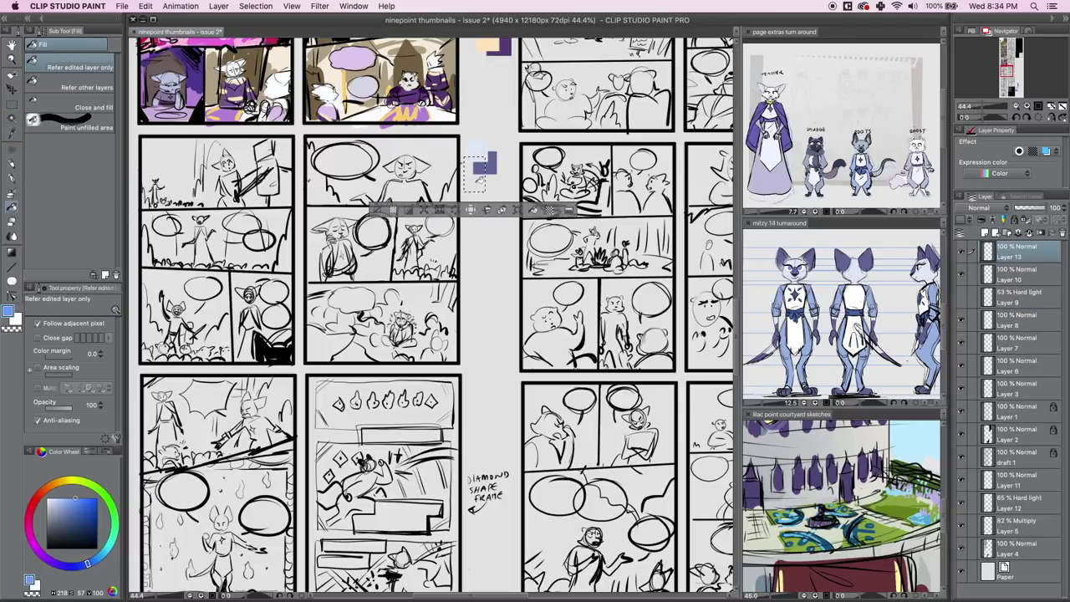
left_click(14, 132)
left_click(787, 290)
left_click(817, 296)
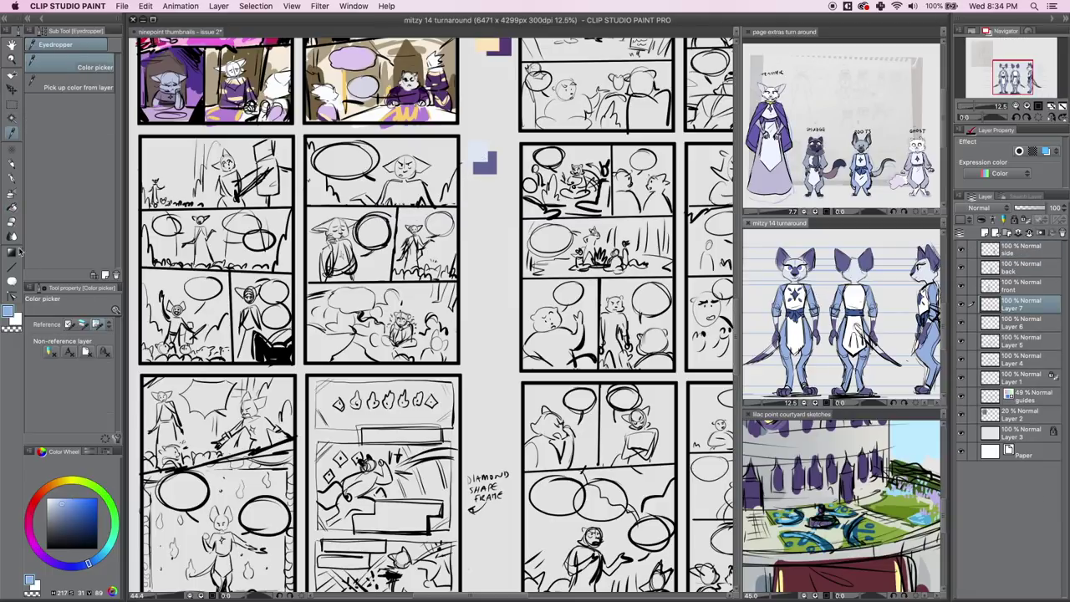
left_click(13, 209)
left_click(471, 183)
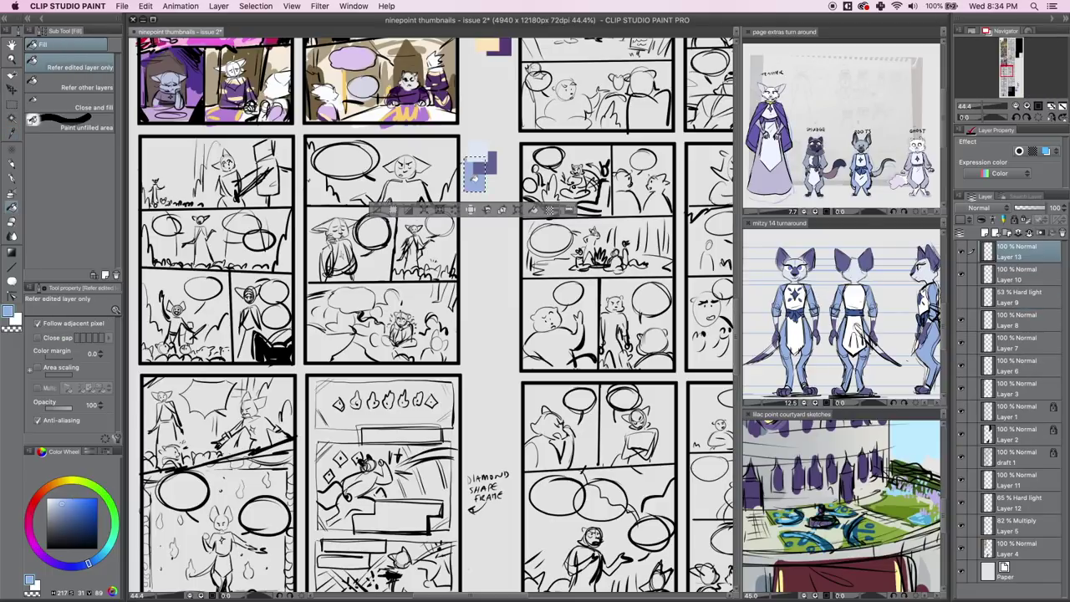
Add a dark blue swatch overlapping the light blue one, sampled from the chest emblem in the Mitzy turnaround.
left_click(12, 104)
left_click_drag(474, 178, 502, 200)
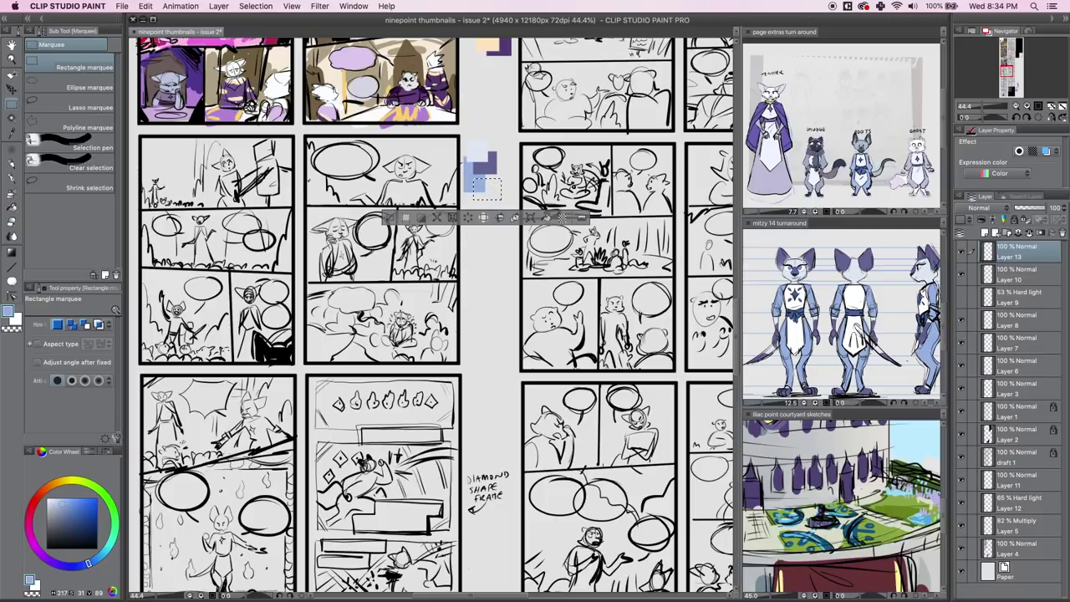
left_click(13, 132)
left_click(799, 292)
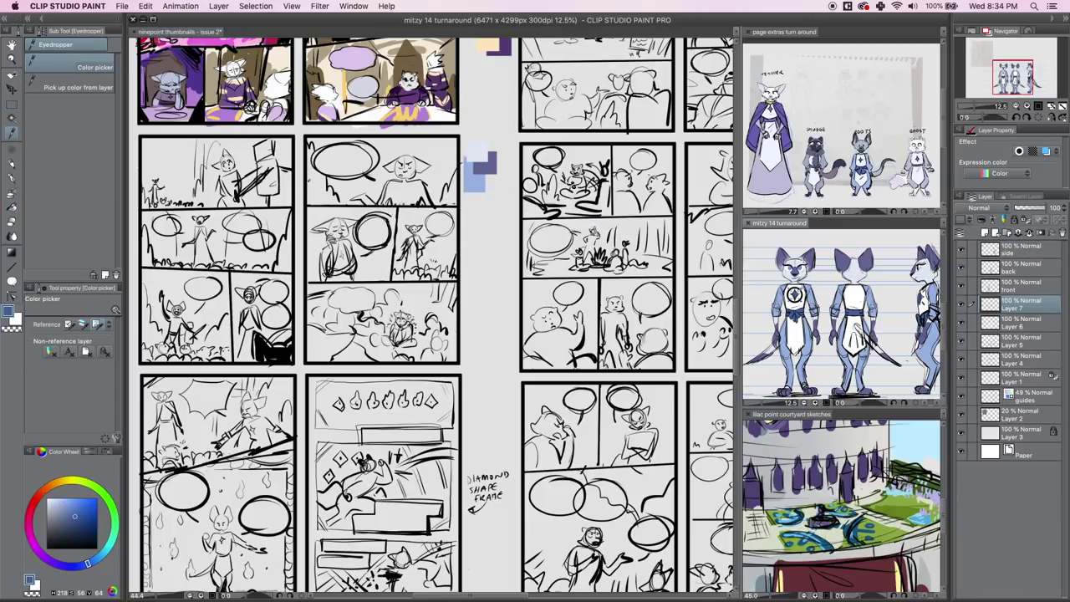
left_click(13, 222)
left_click(12, 207)
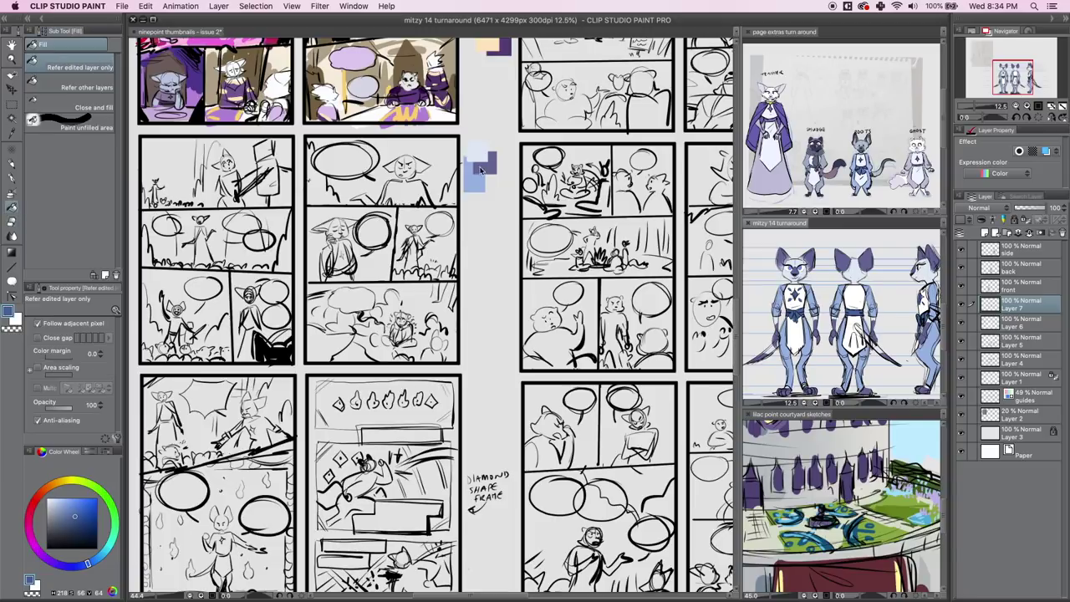
left_click(483, 177)
left_click(486, 188)
Start a second swatch group below the blues with a white square sampled from the robed character's head in the page extras turnaround.
left_click(12, 104)
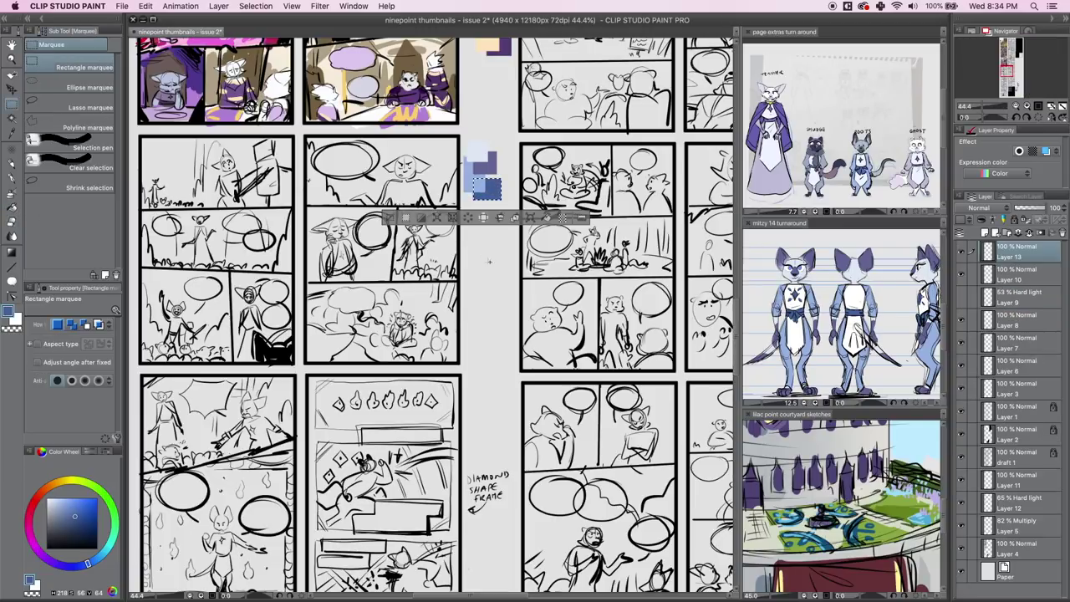
left_click_drag(485, 212, 495, 238)
key("super+d")
left_click(12, 133)
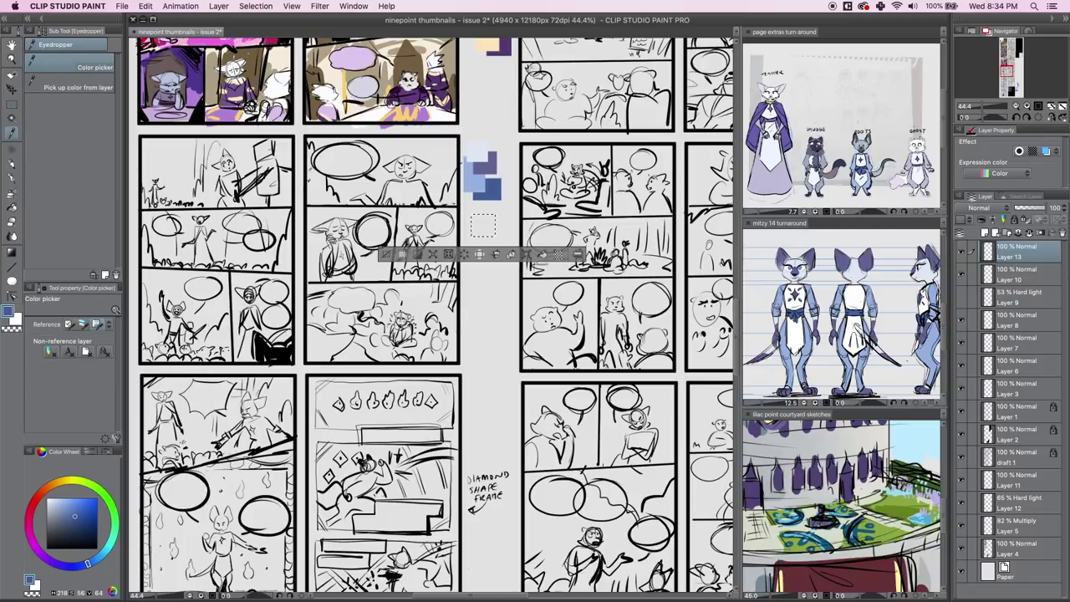
left_click(824, 45)
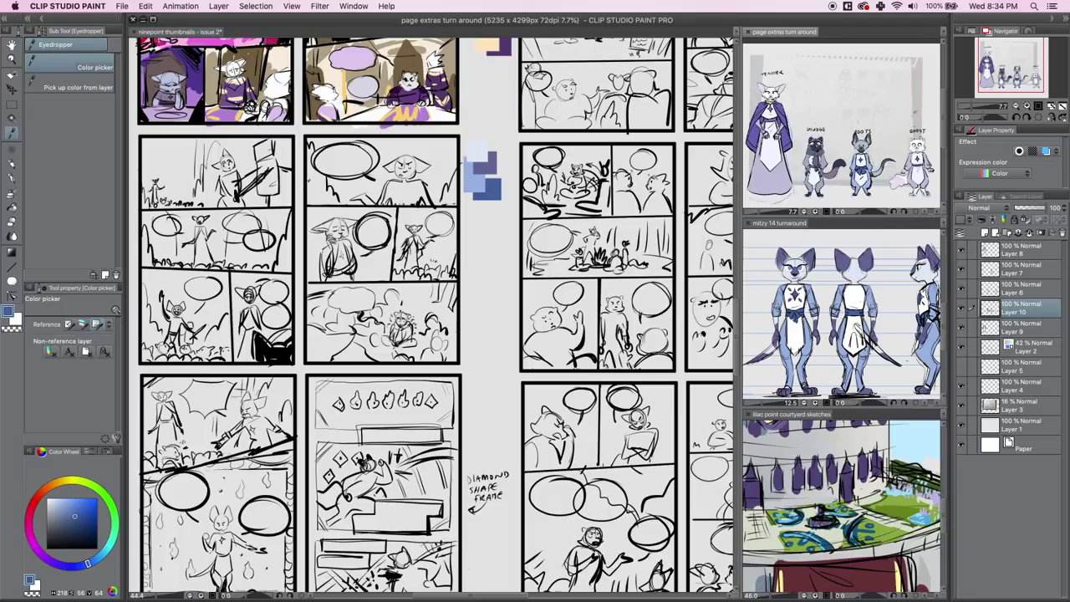
left_click(794, 330)
left_click(769, 99)
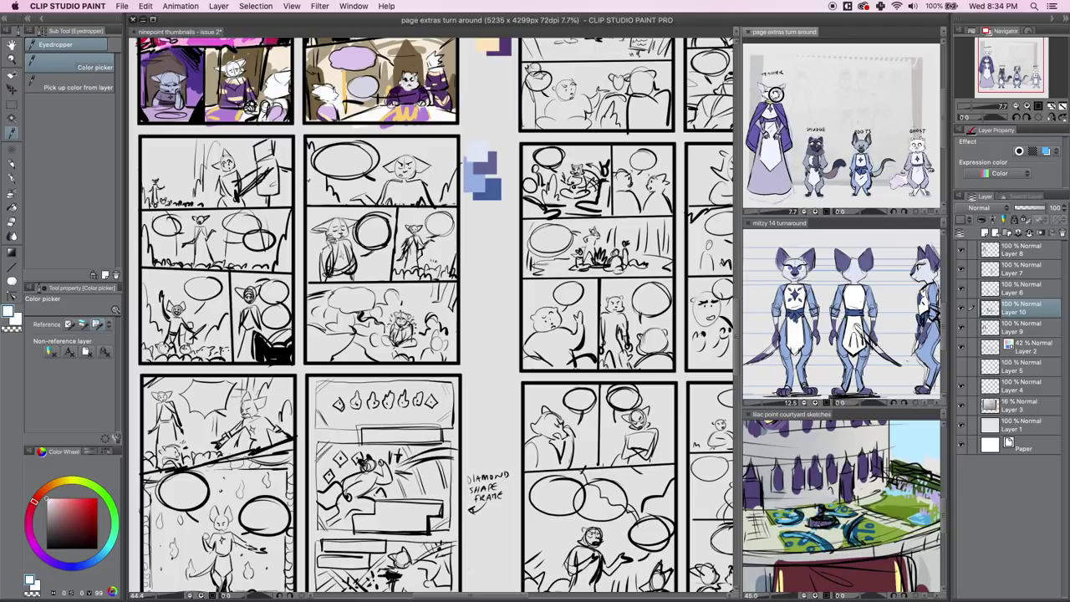
left_click(12, 207)
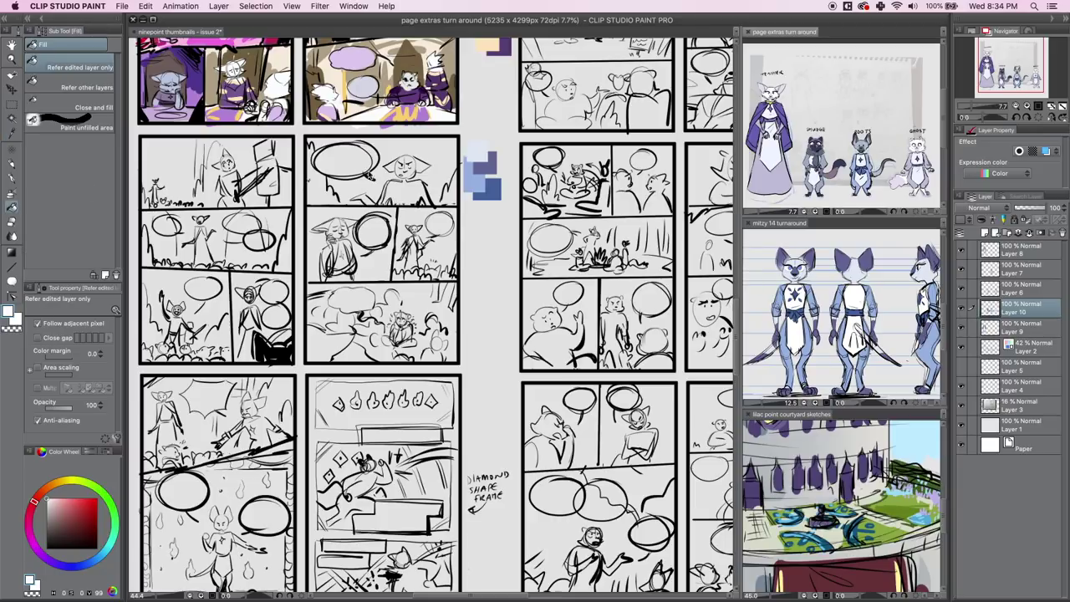
left_click(502, 232)
left_click(486, 226)
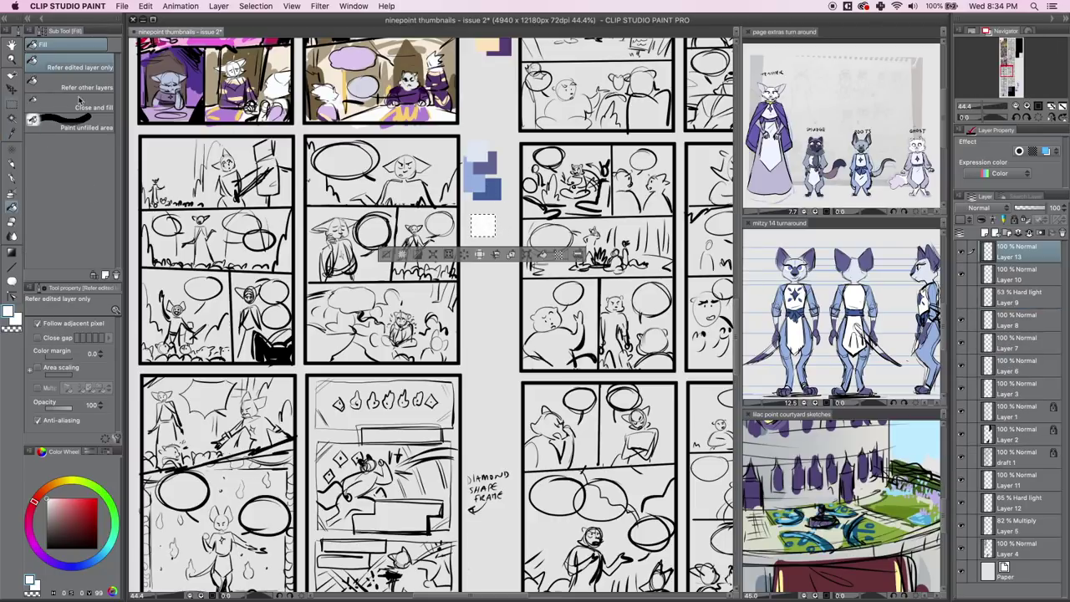
Add a pale lavender swatch overlapping the white one, sampled from the robed character's head in the page extras turnaround.
key("m")
key("super+d")
left_click_drag(481, 224, 505, 250)
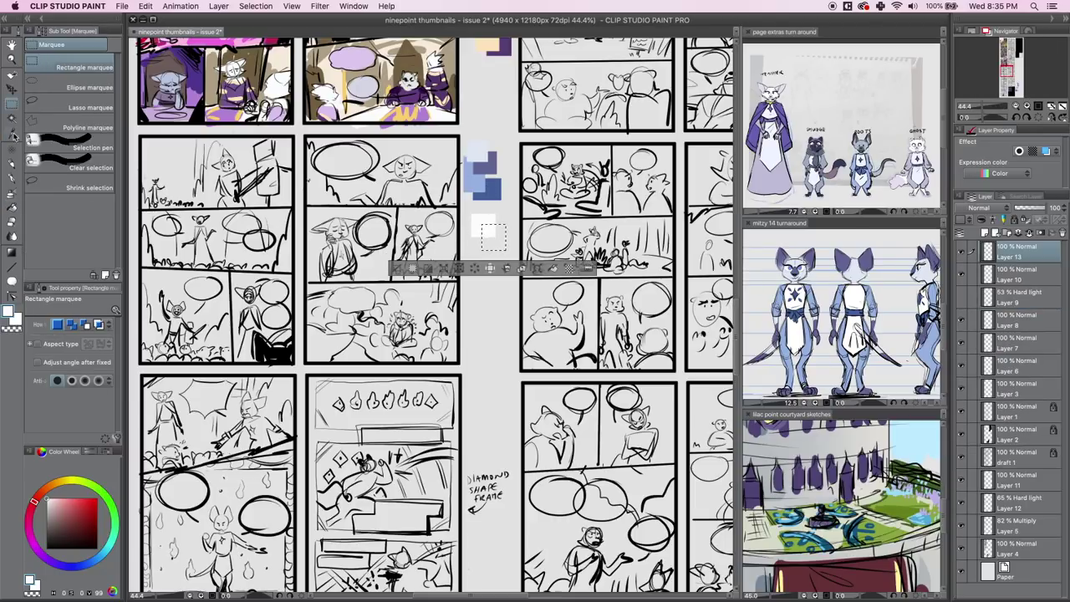
left_click(12, 133)
left_click(761, 139)
left_click(774, 95)
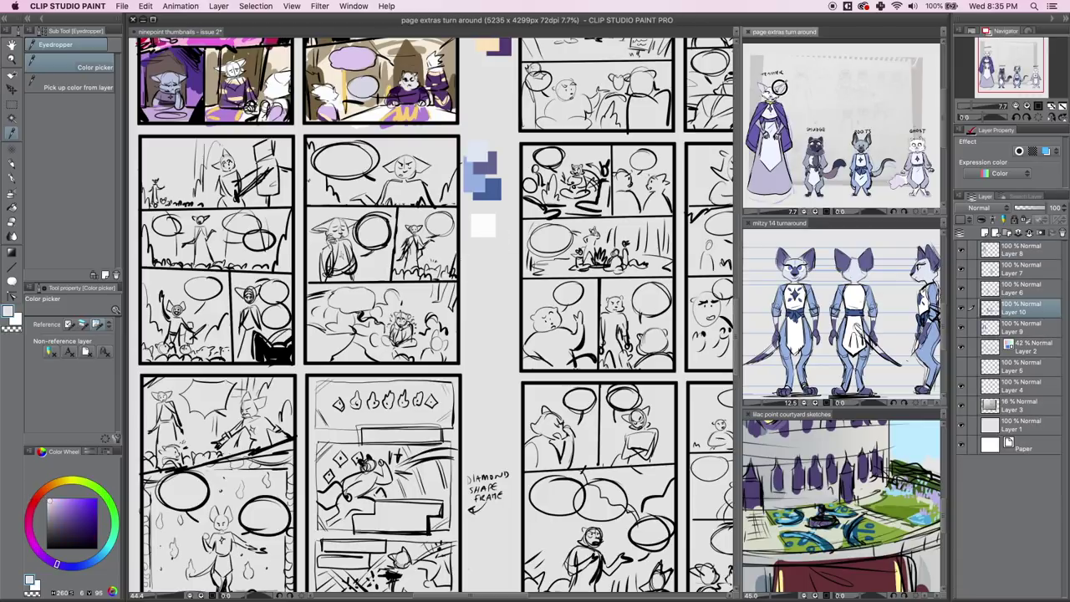
key("m")
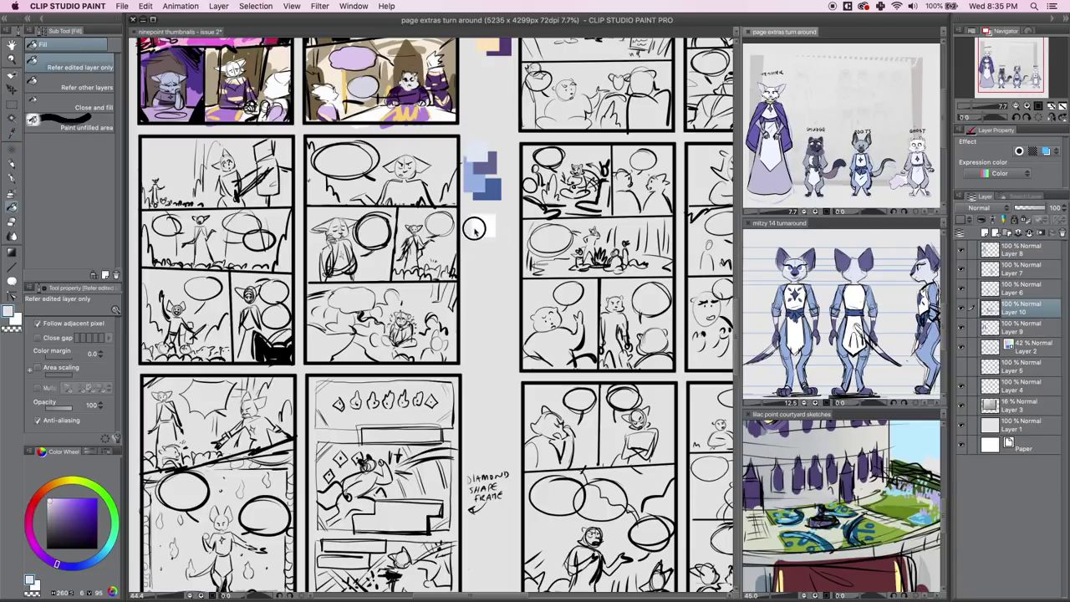
key("ctrl+Tab")
Add a greyish lavender swatch below the white one, sampled from the robed character's skirt in the page extras turnaround.
left_click_drag(482, 224, 494, 265)
key("i")
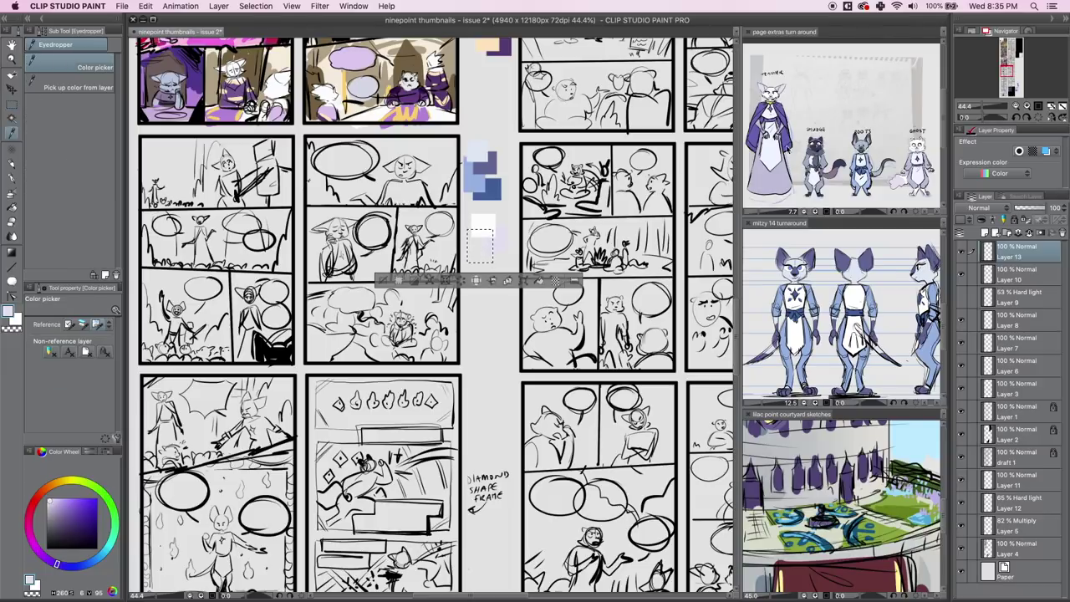
left_click(771, 159)
left_click(782, 174)
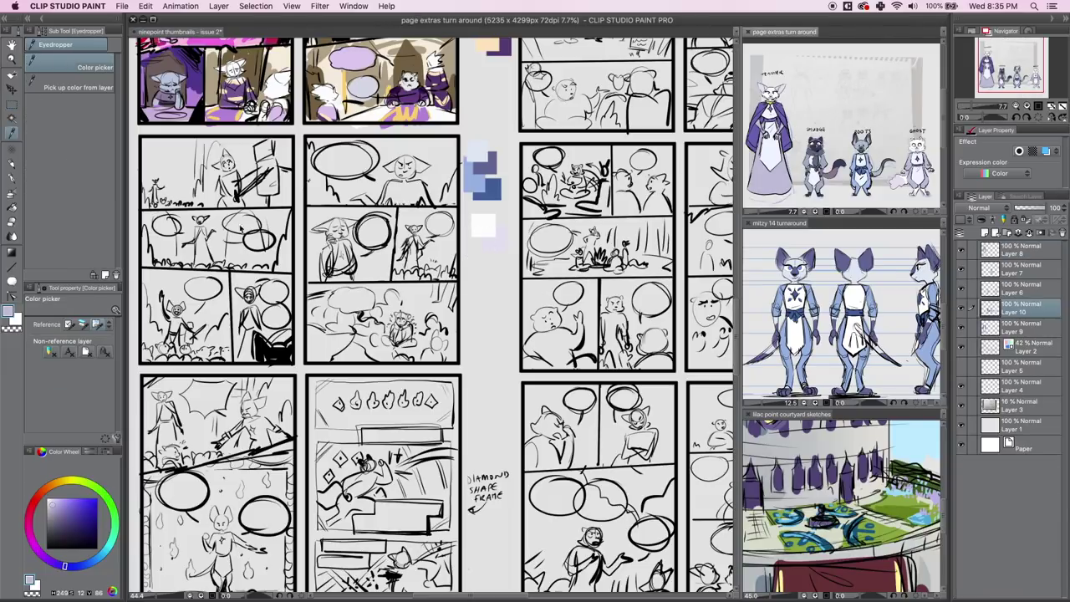
left_click(12, 208)
left_click(487, 251)
left_click(493, 252)
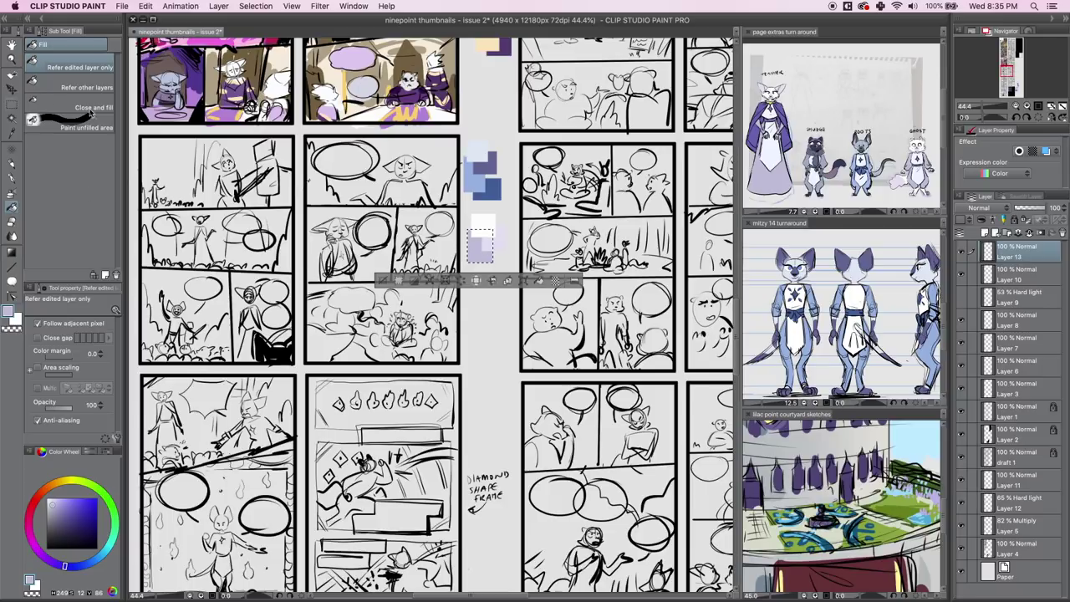
Add a purple swatch at the lower edge of the second group, sampled from the robed character's cape, and clear the selection.
key("m")
key("ctrl+Tab")
left_click(12, 133)
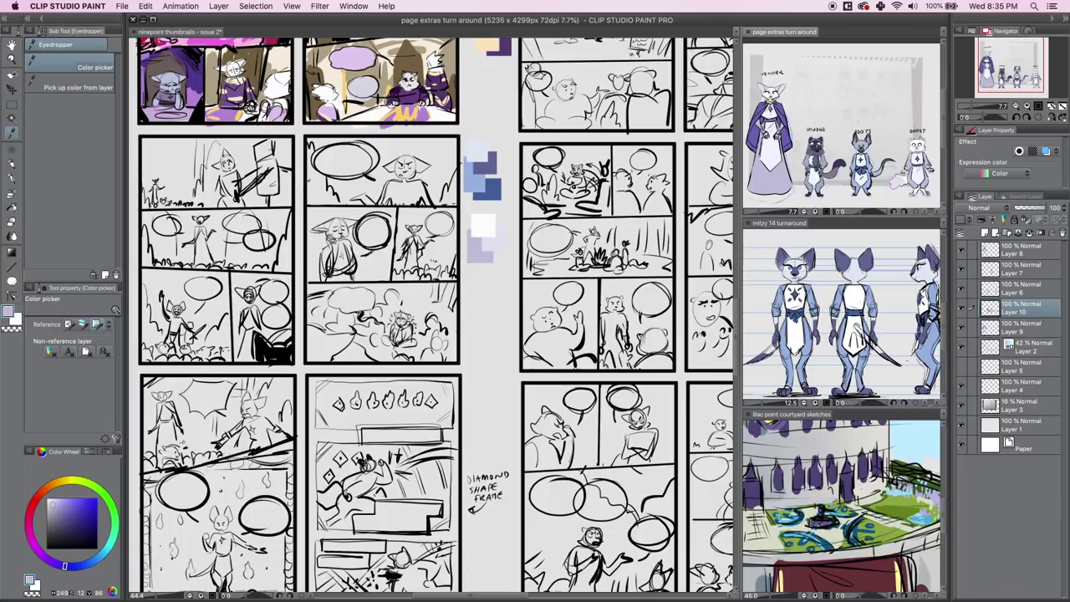
left_click(764, 111)
key("m")
key("ctrl+Tab")
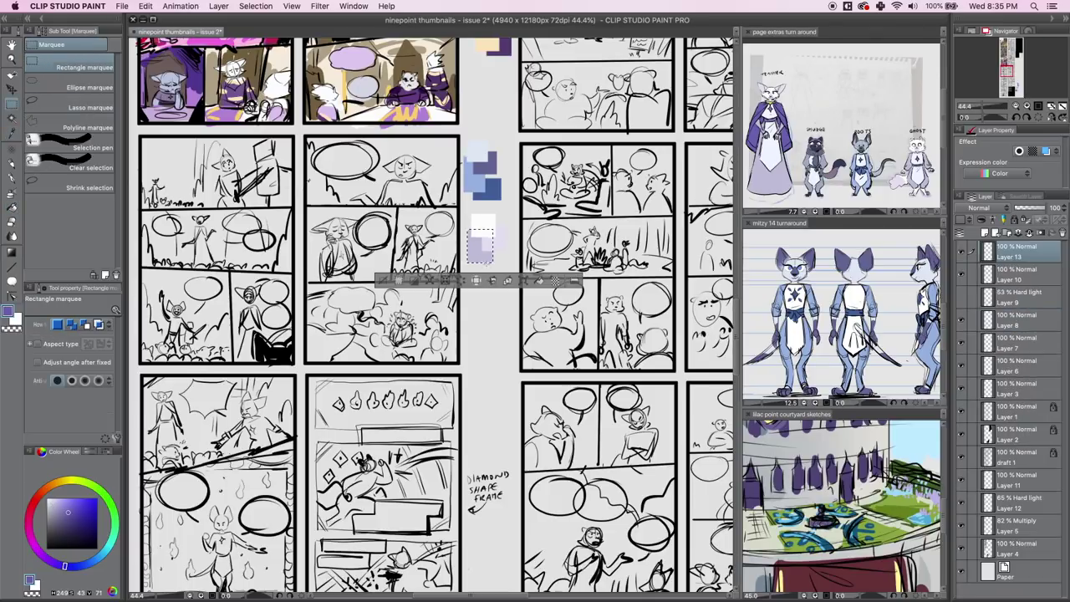
left_click_drag(479, 244, 512, 272)
left_click(13, 208)
left_click(498, 260)
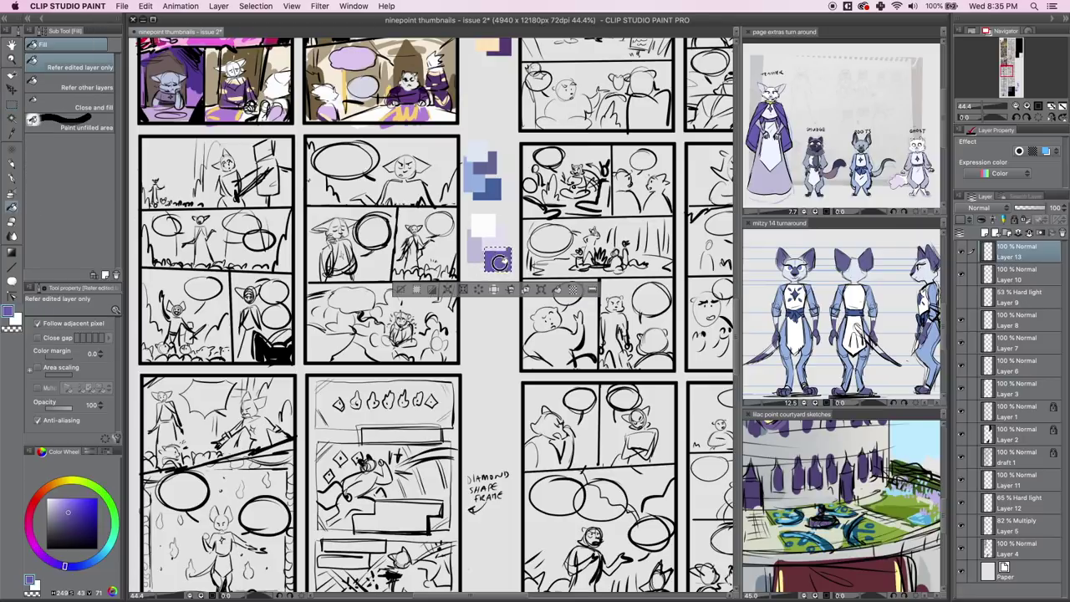
left_click(12, 104)
key("ctrl+d")
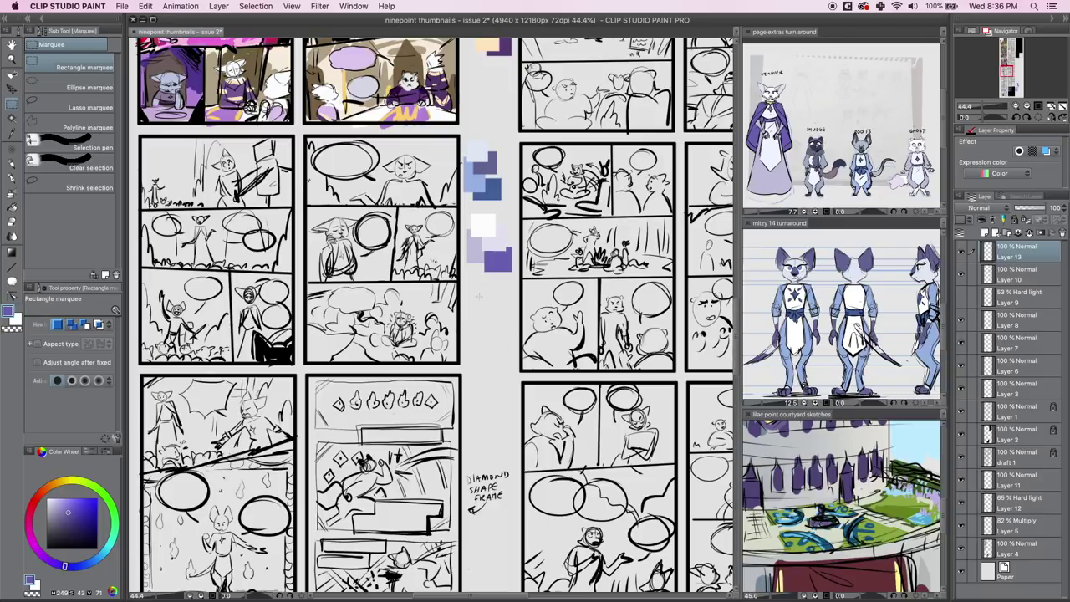
Select a small square below the purple swatches and enlarge the lilac point courtyard sketches window by shrinking the two reference windows above it.
left_click_drag(475, 289, 499, 317)
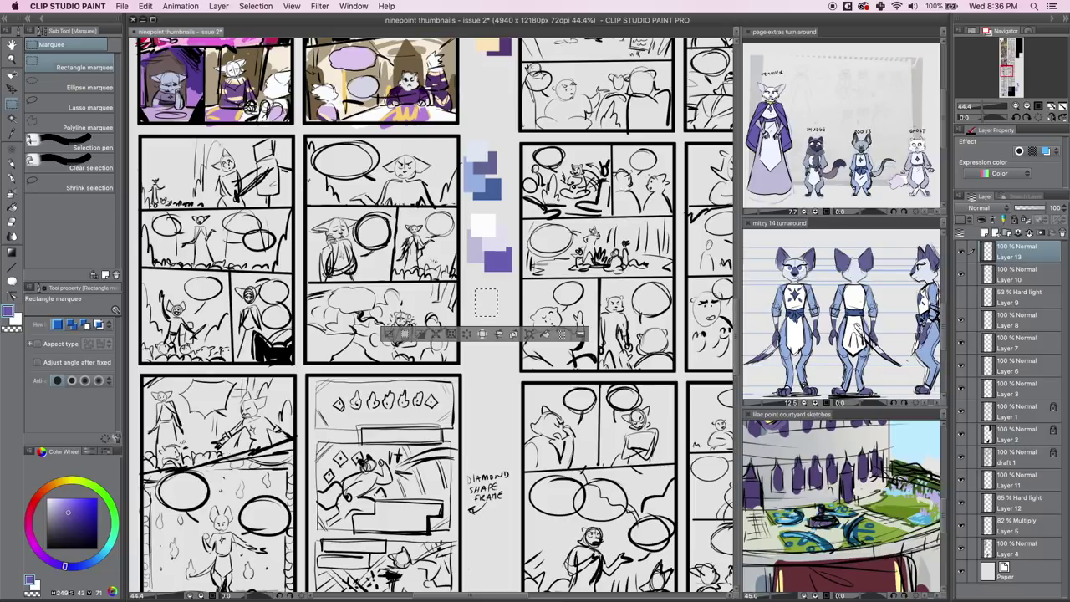
left_click(853, 409)
left_click_drag(849, 217, 851, 160)
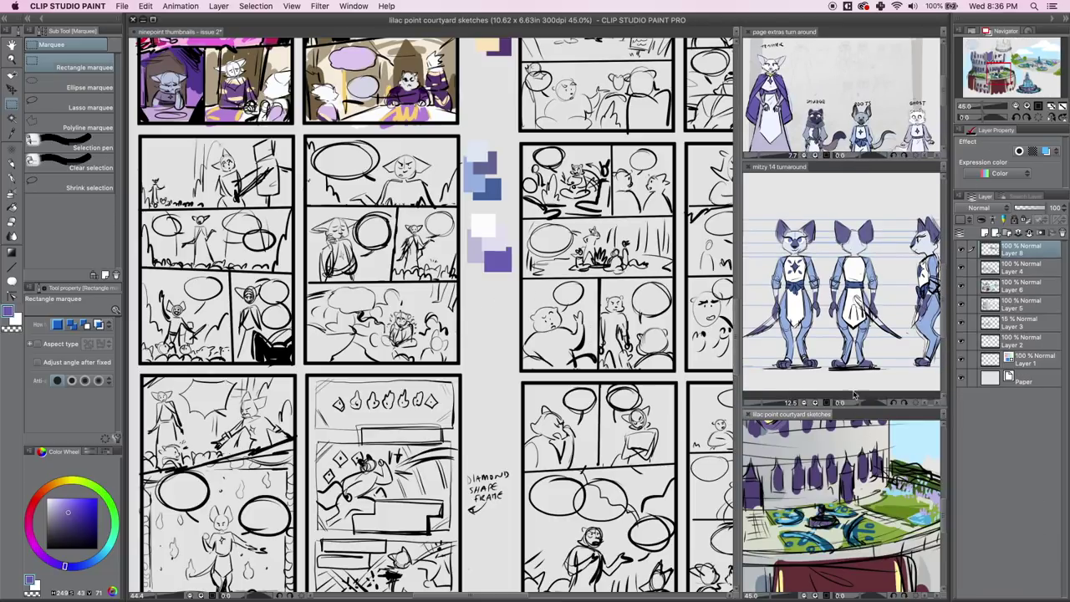
left_click_drag(853, 410, 876, 319)
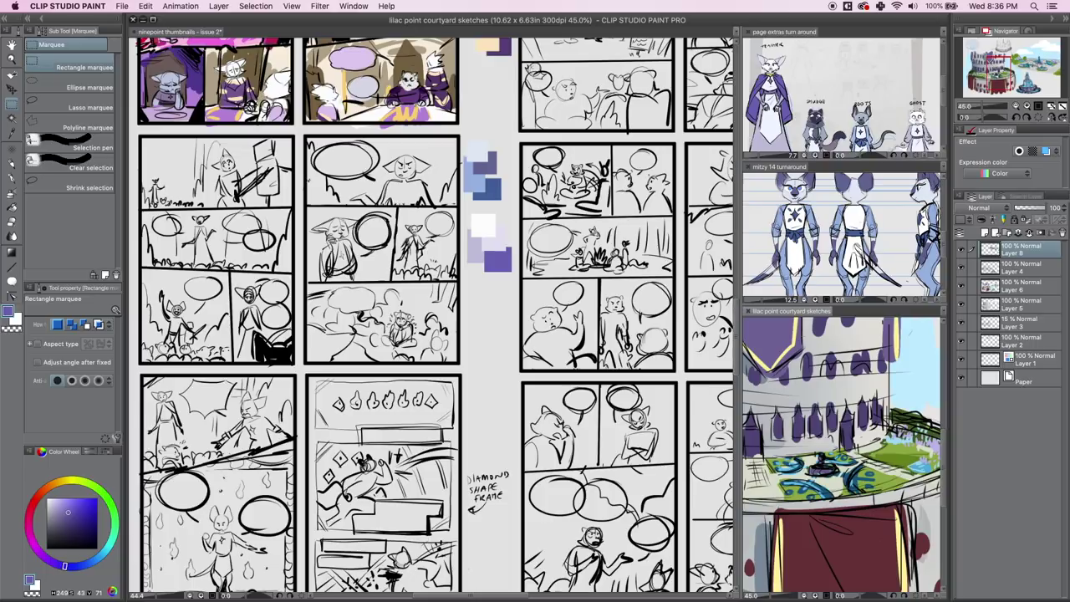
Fill the selected square below the purple swatches with light grey sampled from the building wall in the lilac point courtyard sketches.
left_click(529, 396)
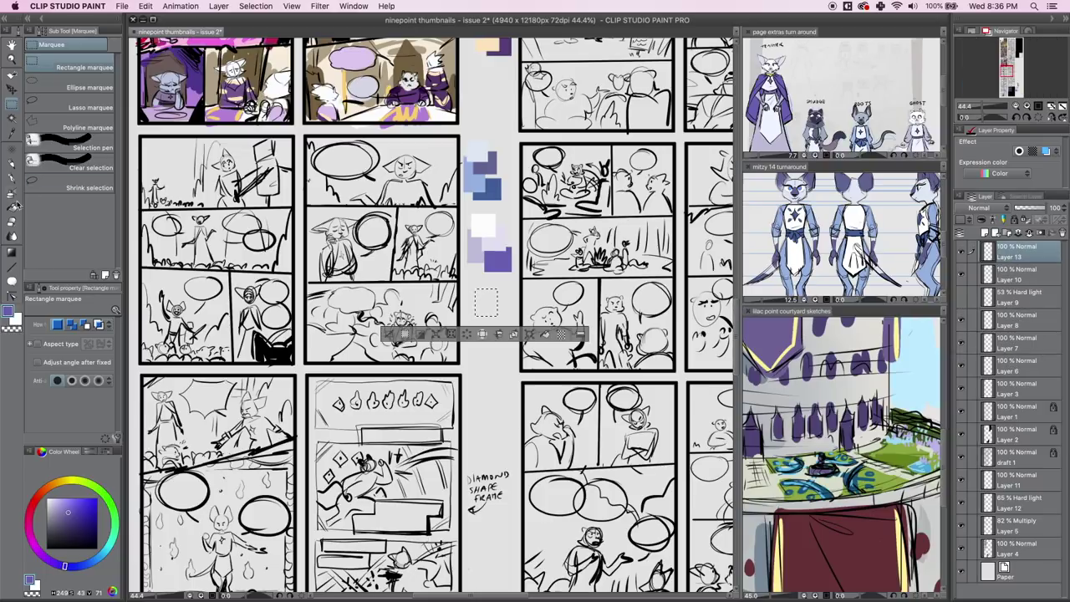
left_click(11, 133)
left_click(836, 389)
left_click(836, 389)
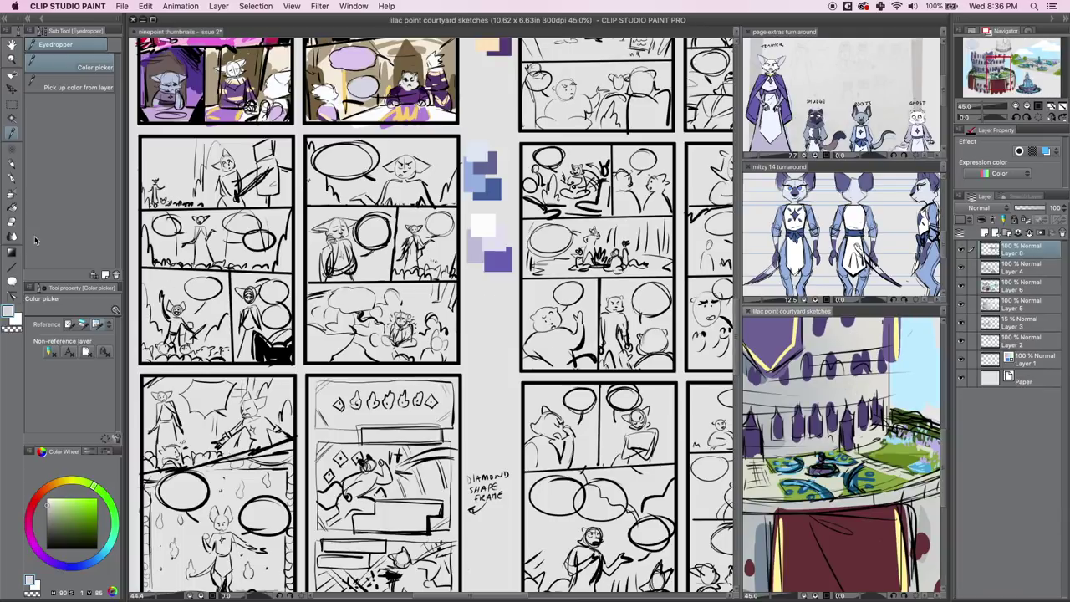
left_click(11, 208)
left_click(507, 301)
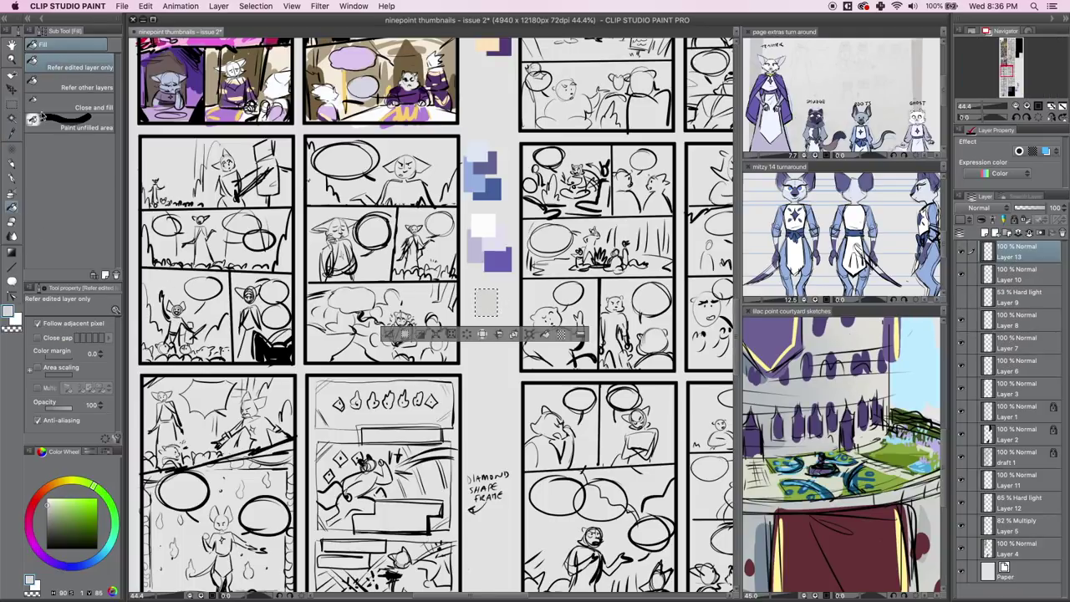
Add a green swatch overlapping the lower corner of the light grey one, sampled from the courtyard lawn, and clear the selection.
key("m")
left_click_drag(498, 325, 506, 338)
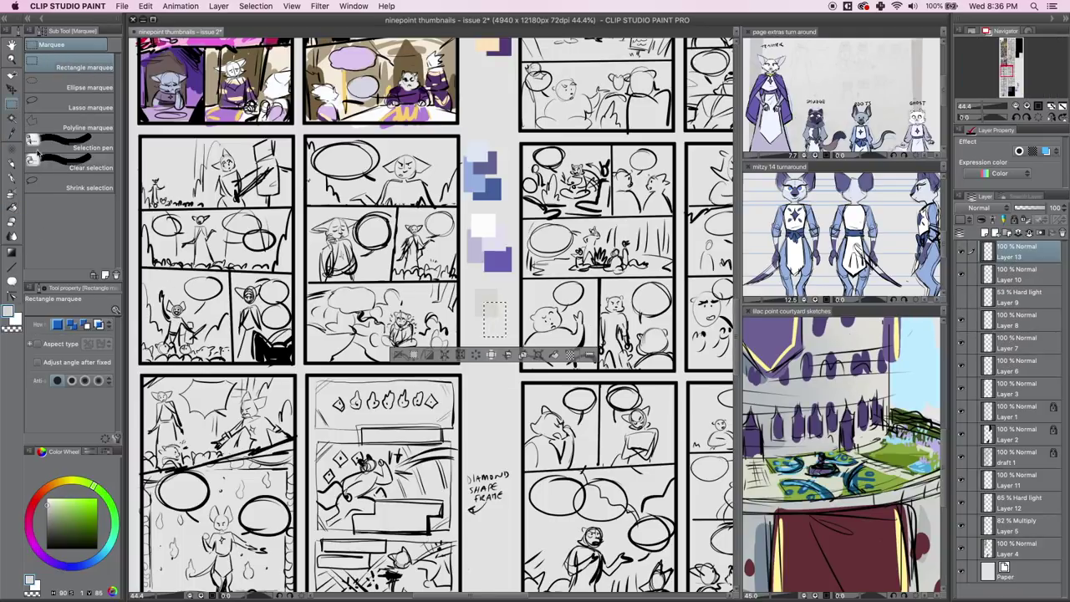
key("i")
left_click(878, 448)
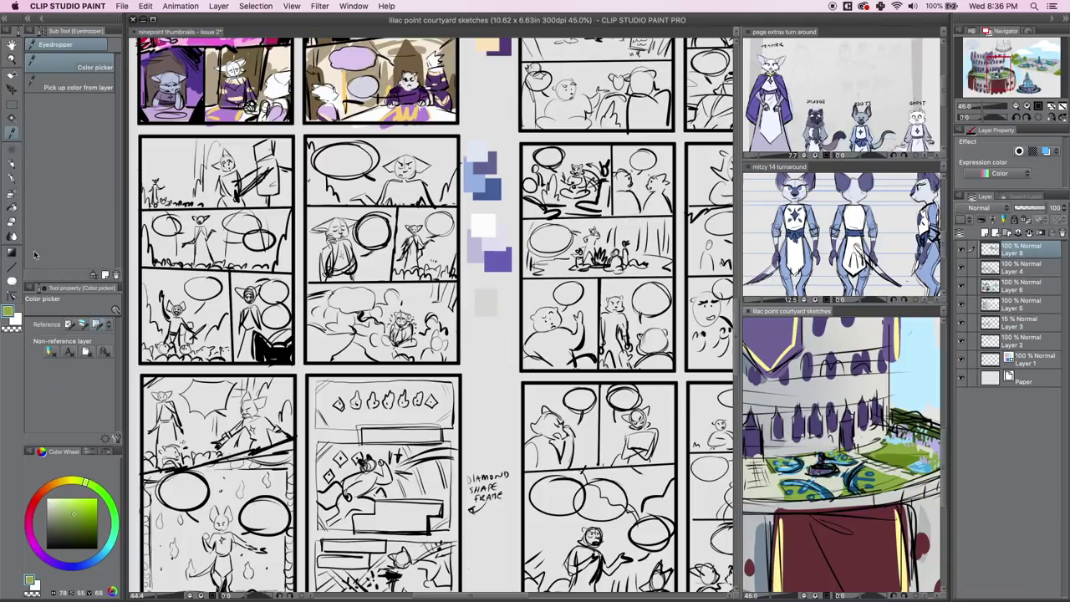
key("g")
left_click(495, 331)
key("m")
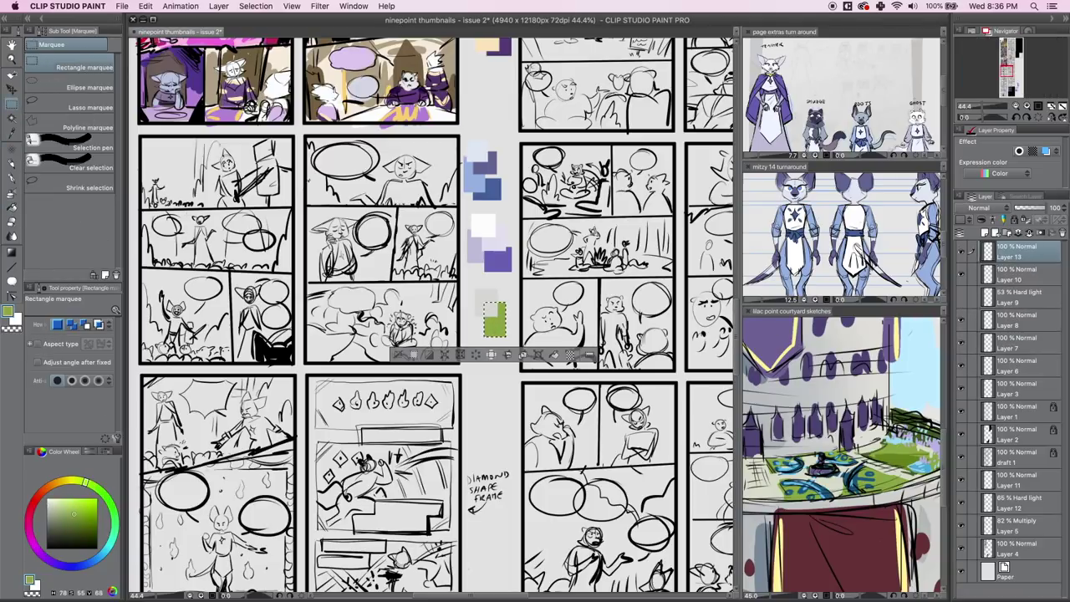
left_click(512, 433)
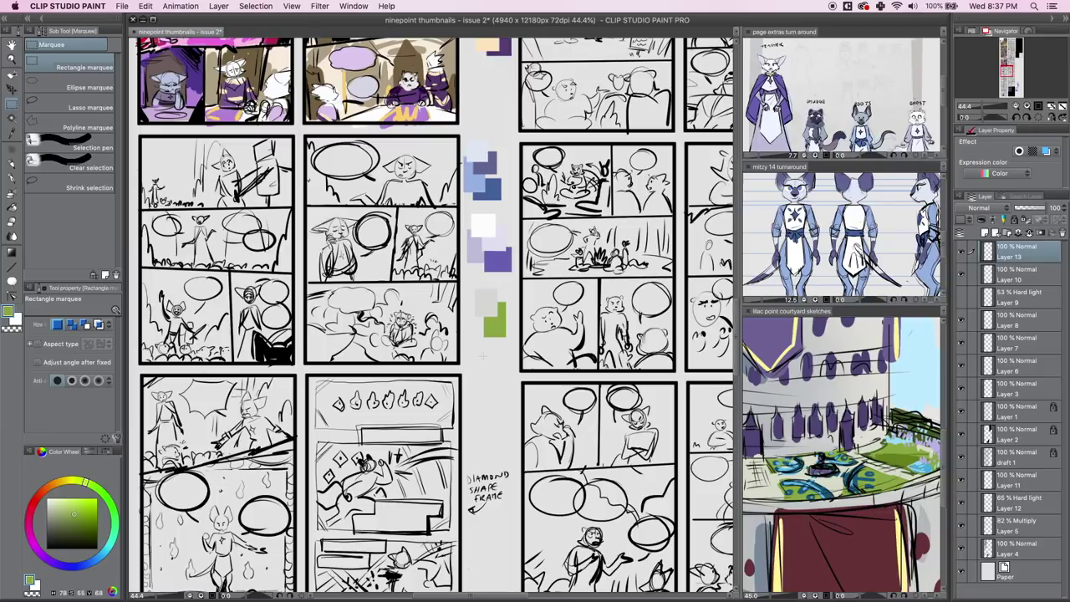
Add a muted purple swatch beside the green one, sampled from the centrepiece of the courtyard sketch, and clear the selection.
left_click_drag(466, 310, 488, 351)
key("i")
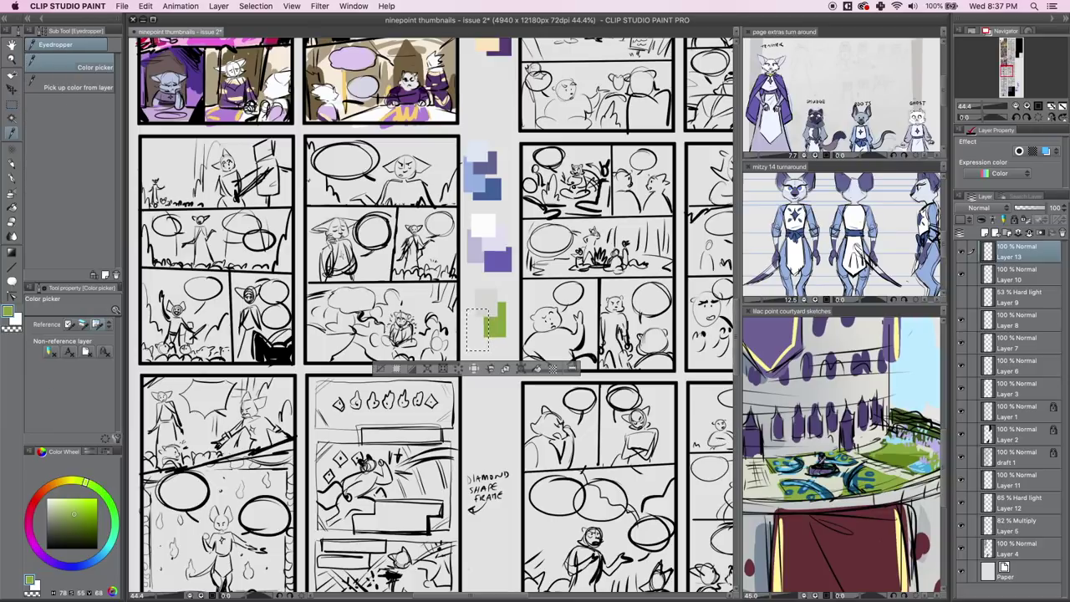
left_click(823, 468)
left_click(823, 468)
left_click(13, 210)
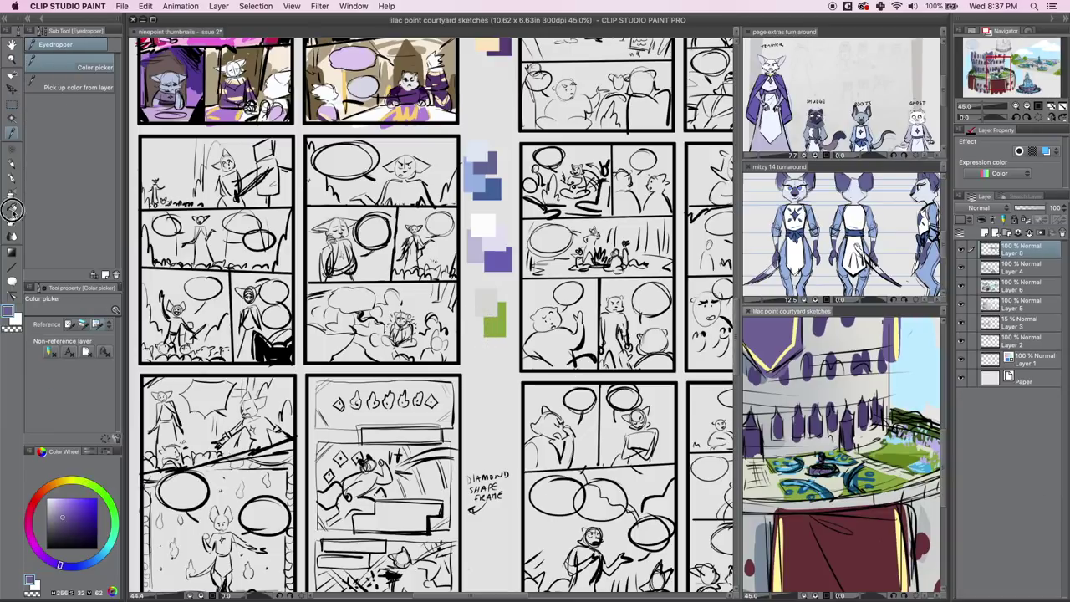
left_click(478, 330)
left_click(478, 330)
key("m")
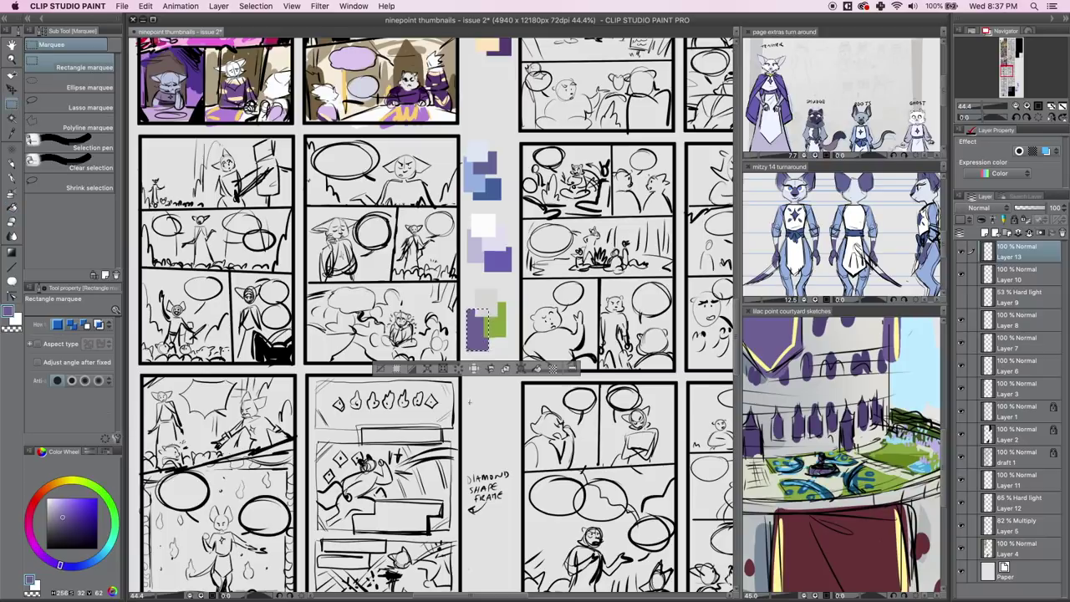
key("ctrl+d")
Add a light blue swatch below the green one, sampled from the sky in the courtyard sketch, and clear the selection.
left_click_drag(1007, 70, 1005, 71)
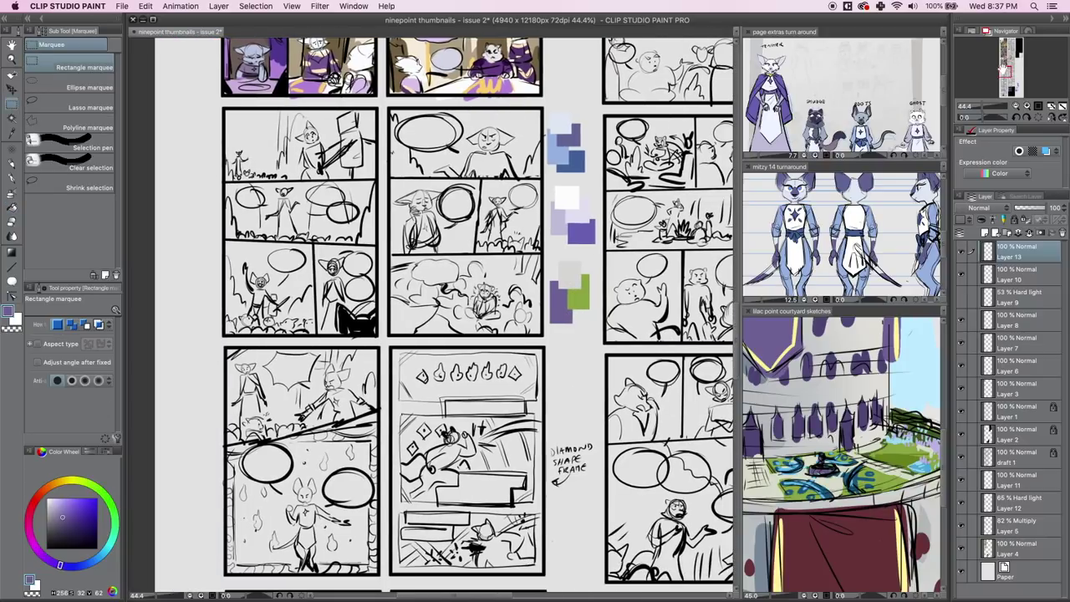
left_click(12, 133)
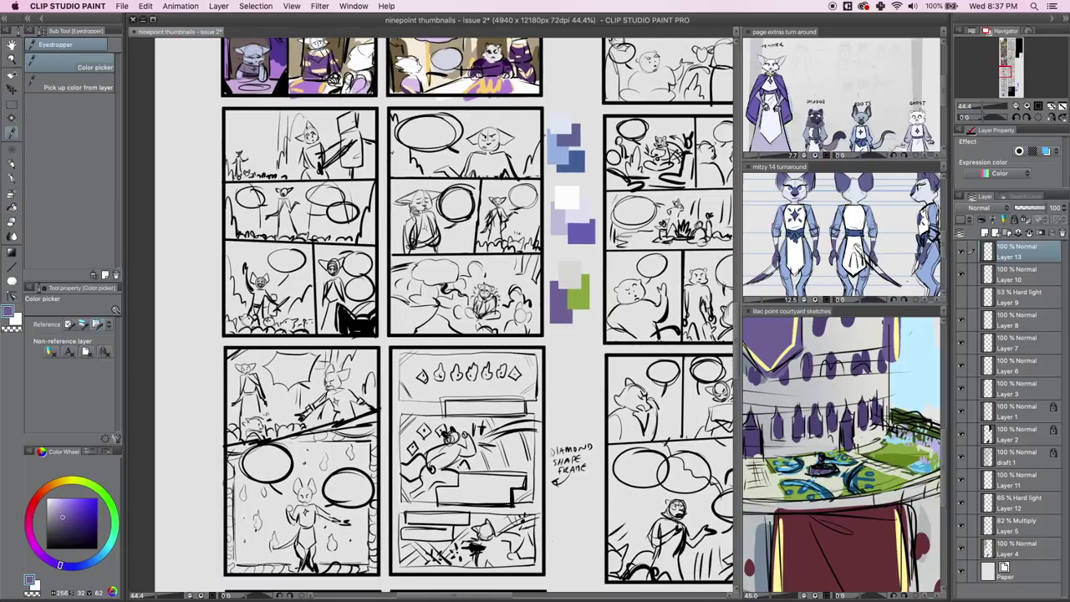
left_click(919, 373)
left_click(919, 373)
left_click(12, 104)
left_click(563, 298)
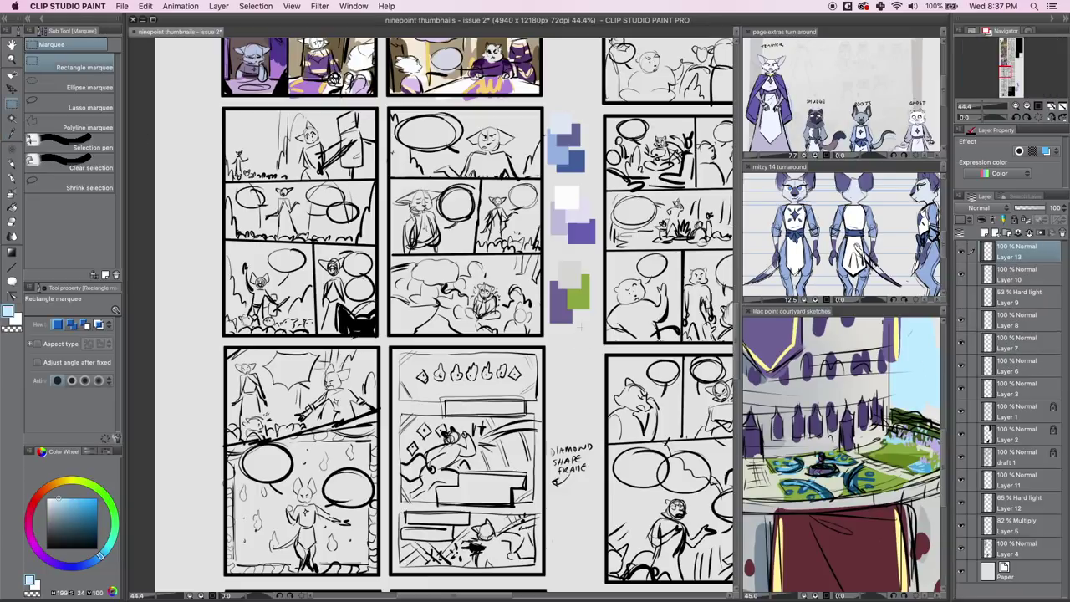
left_click_drag(563, 298, 587, 334)
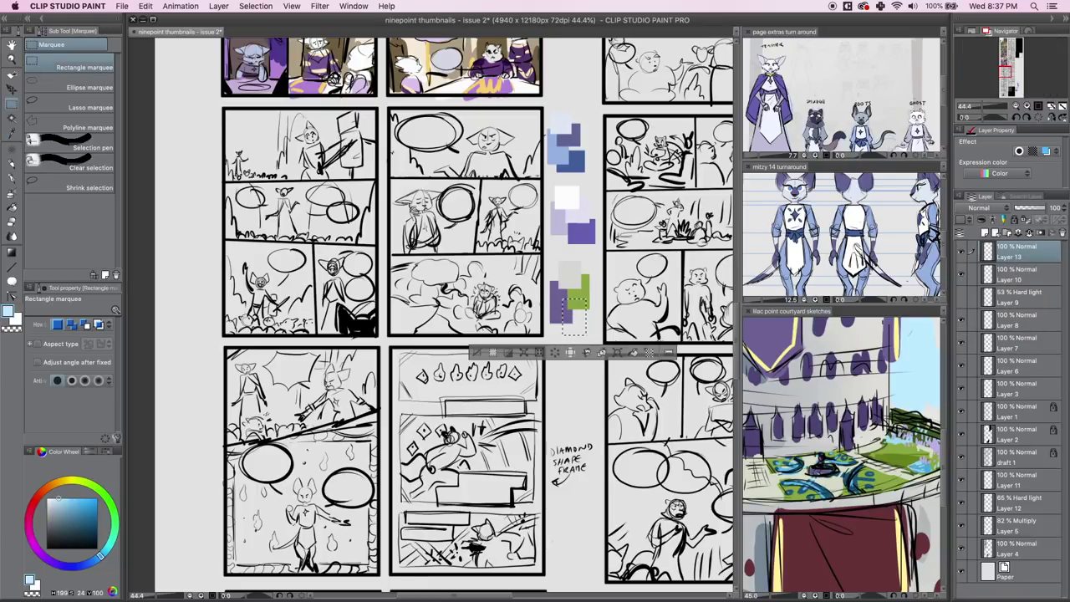
key("g")
left_click(11, 105)
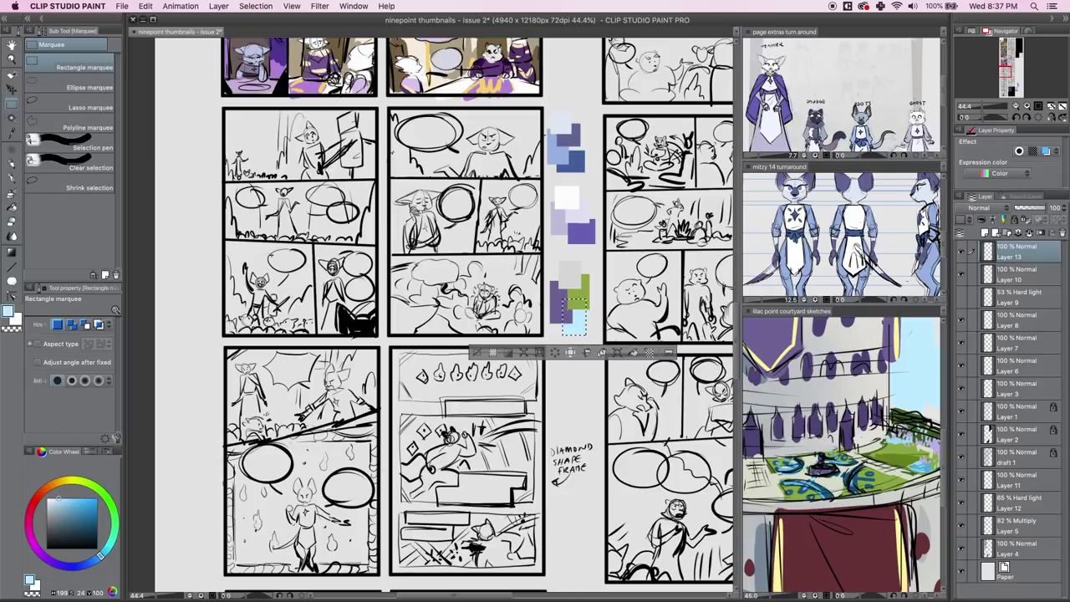
left_click(270, 253)
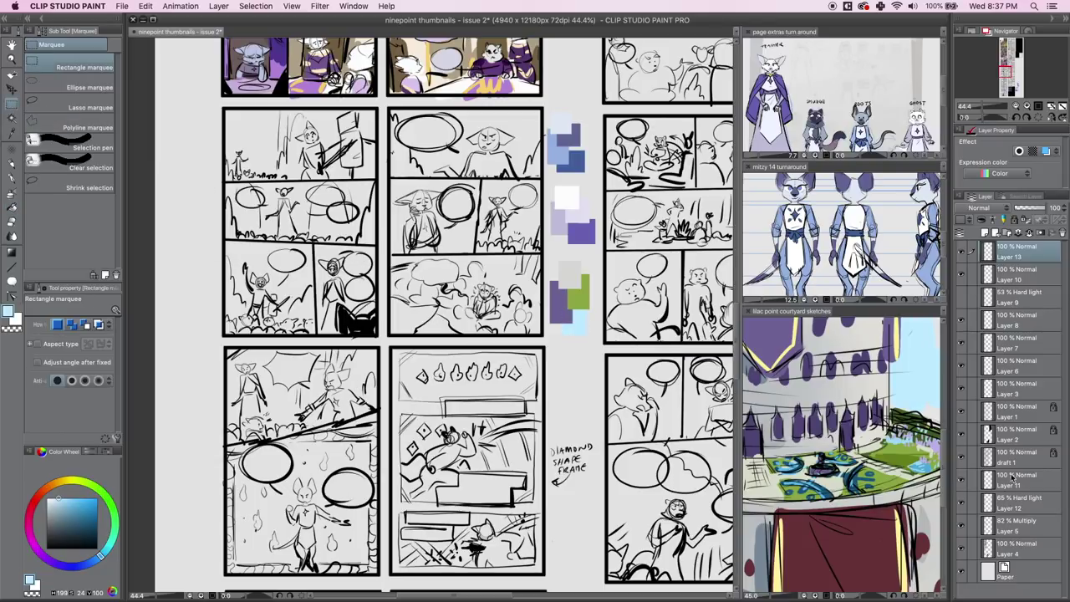
On Layer 4, fill the whole first uncoloured comic page beneath the coloured thumbnails with the light blue sky colour and deselect it.
left_click(1024, 544)
left_click_drag(223, 108, 378, 336)
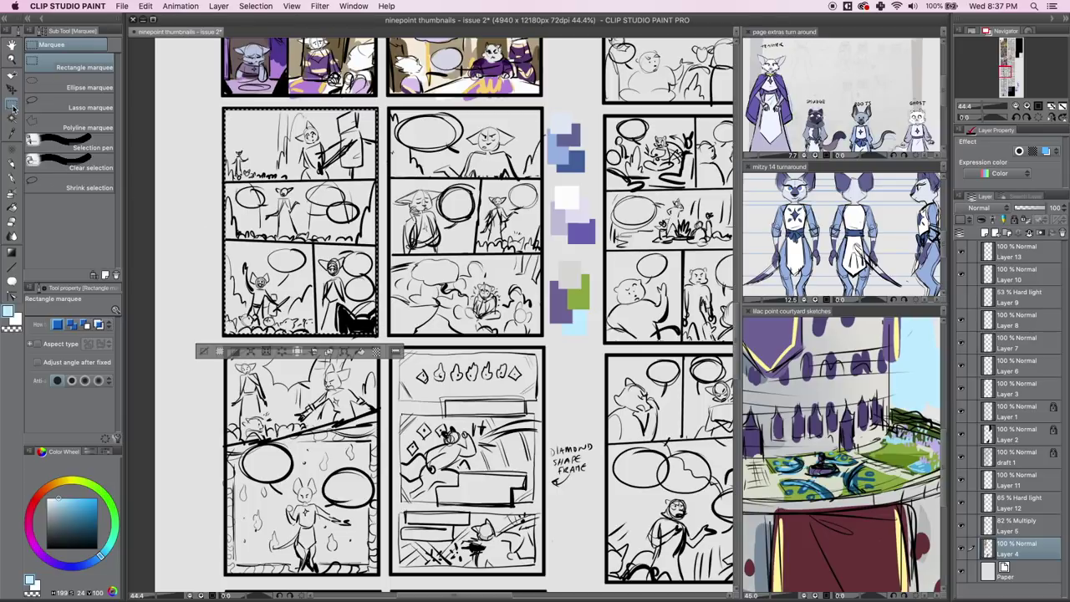
key("g")
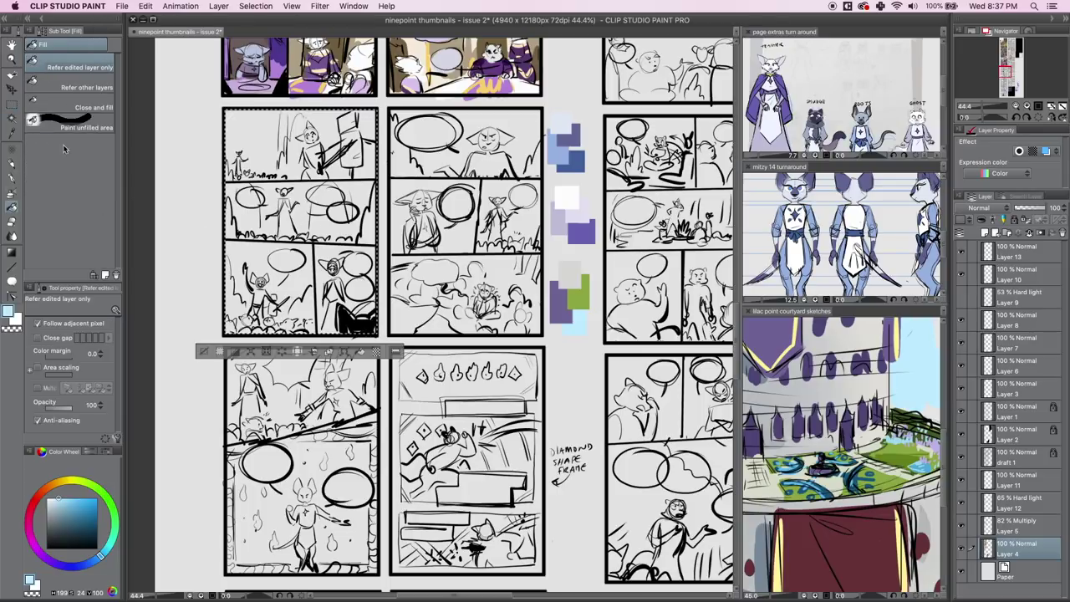
left_click(12, 132)
left_click(15, 211)
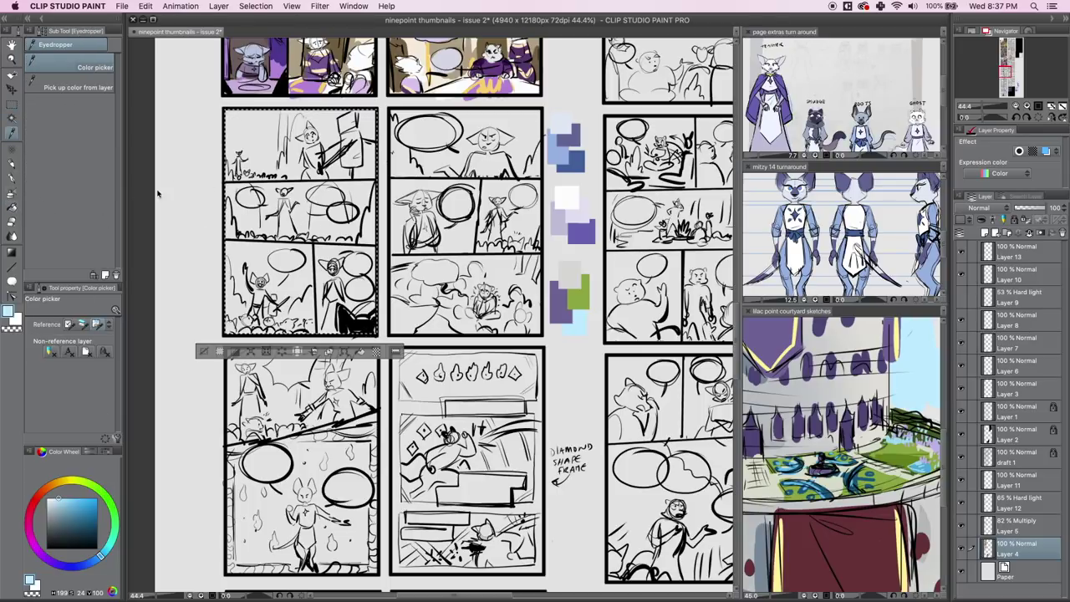
left_click(328, 174)
left_click(12, 106)
key("super+d")
Lighten the sampled greyish lavender to a very pale tint and cover the wall area in the blue page's top panel, leaving sky at its right.
left_click(12, 133)
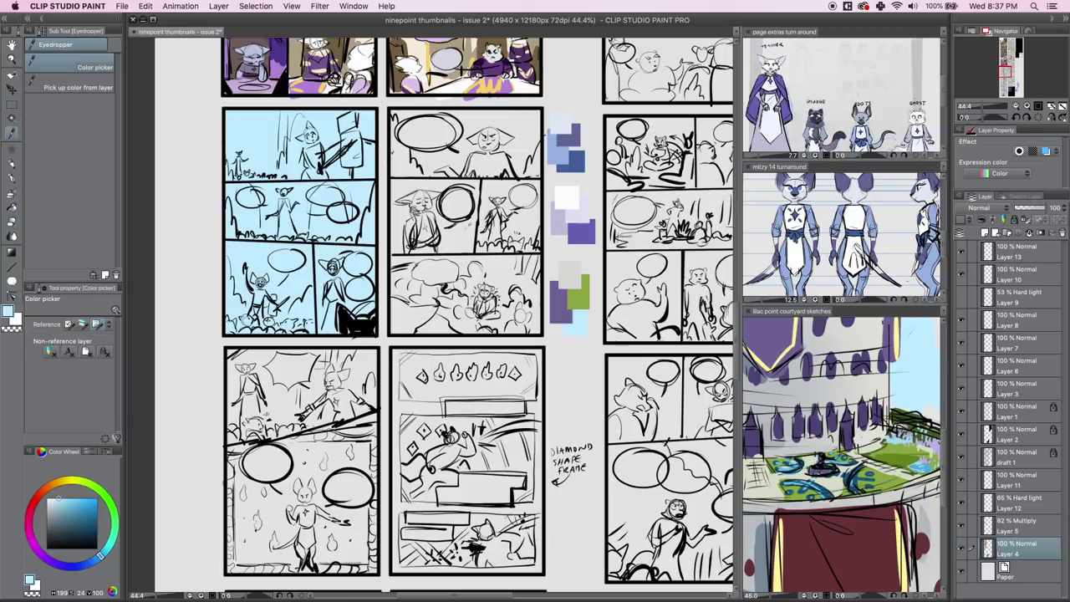
left_click(571, 274)
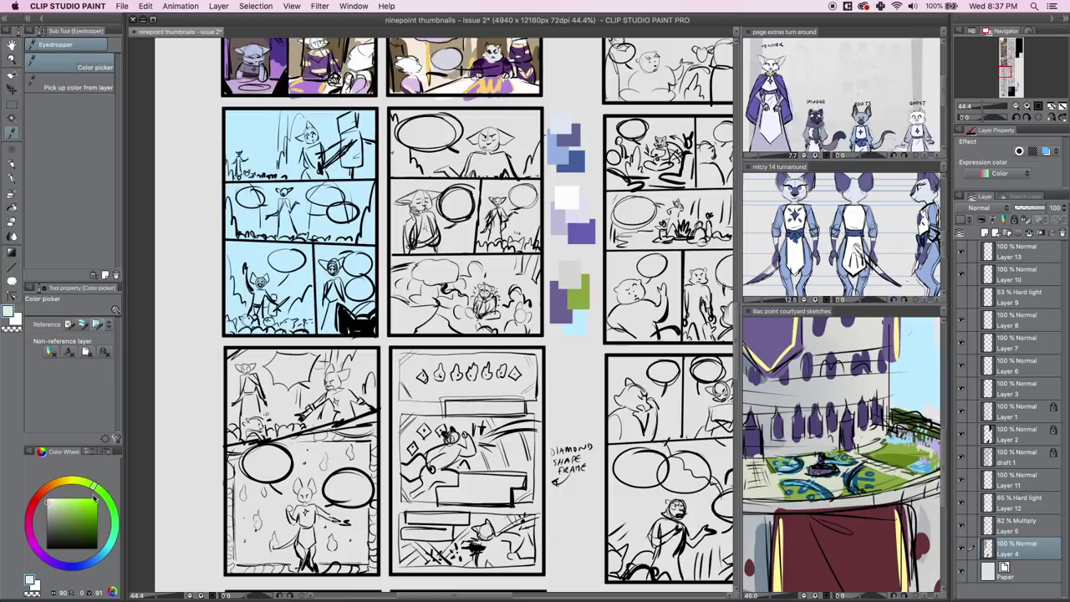
left_click(33, 542)
left_click(64, 558)
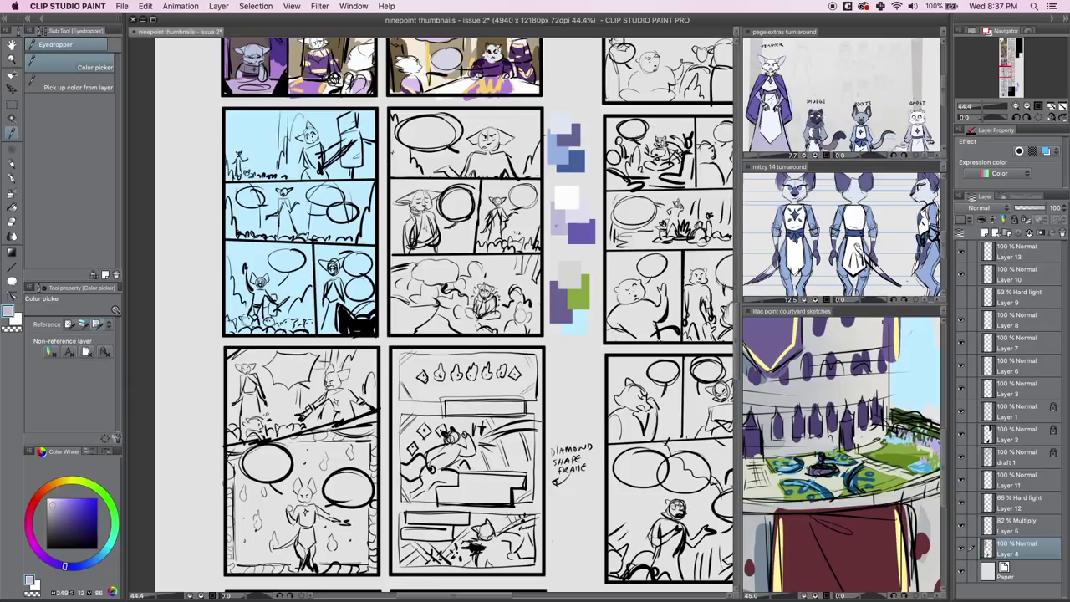
left_click_drag(52, 505, 50, 498)
key("p")
left_click_drag(309, 119, 313, 175)
left_click_drag(318, 110, 316, 175)
mouse_move(309, 114)
left_mouse_down()
mouse_move(232, 112)
mouse_move(230, 153)
left_mouse_up()
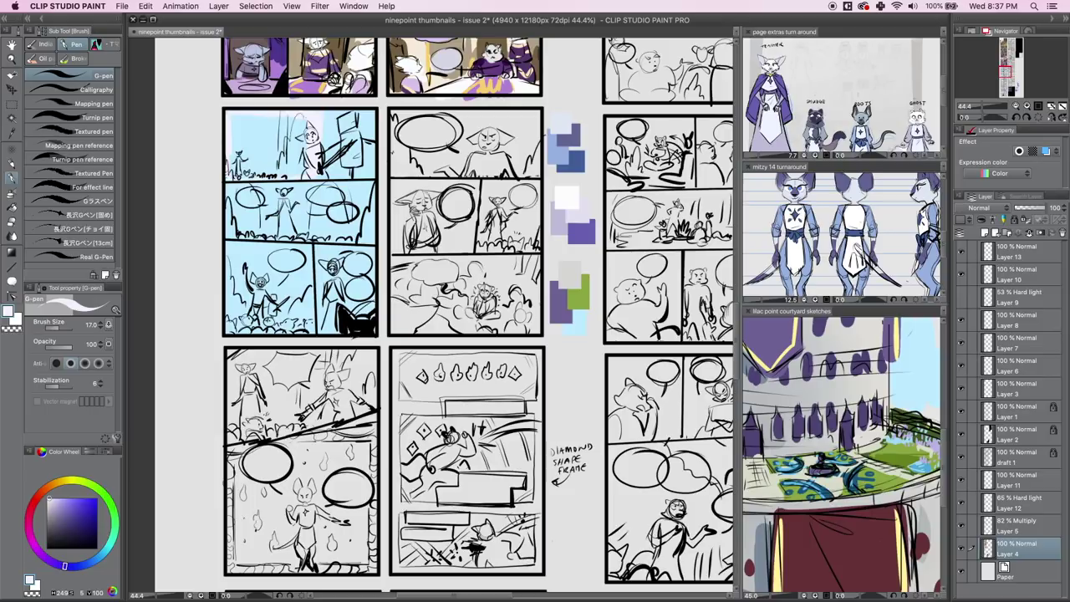
key("g")
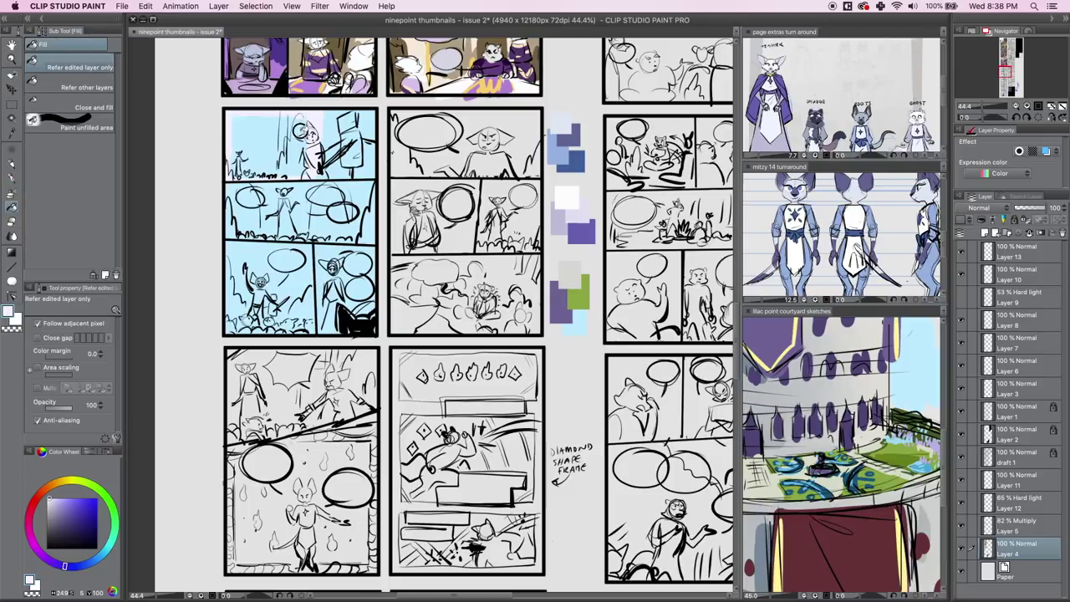
left_click(266, 138)
key("p")
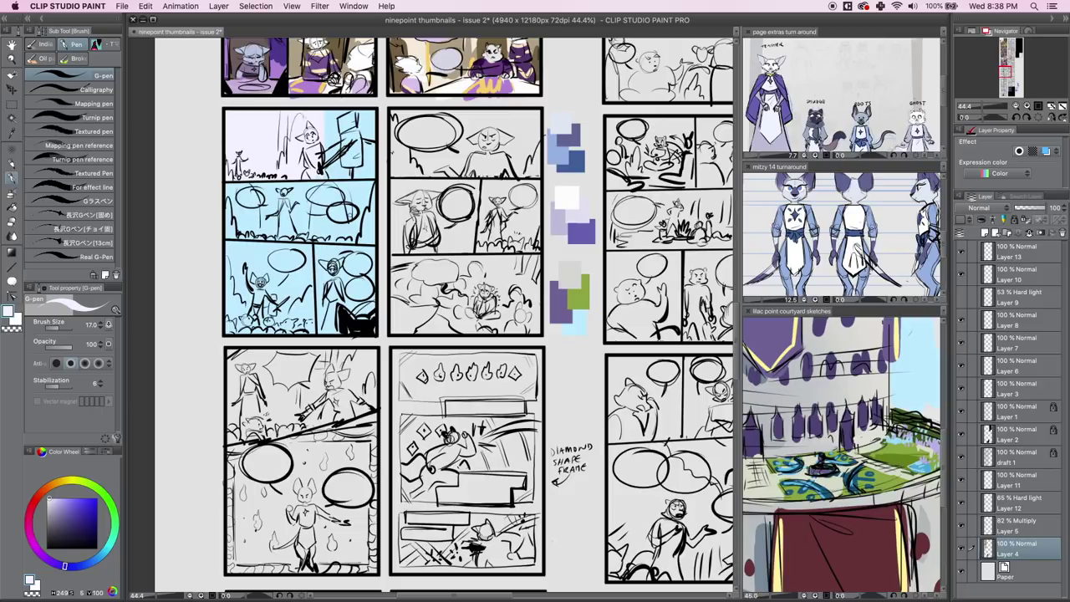
Outline the page's middle and lower-right panels with a polyline selection, fill them with the pale lavender, and clear the selection.
left_click(12, 104)
left_click(83, 127)
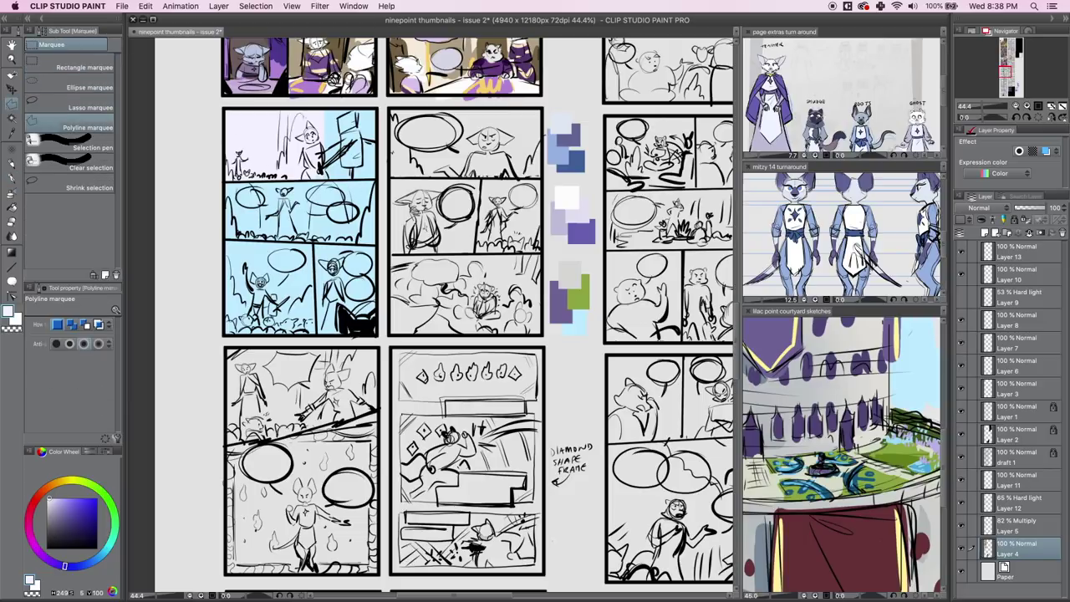
left_click(224, 182)
left_click(375, 179)
left_click(375, 243)
left_click(377, 336)
left_click(315, 336)
left_click(313, 243)
left_click(224, 239)
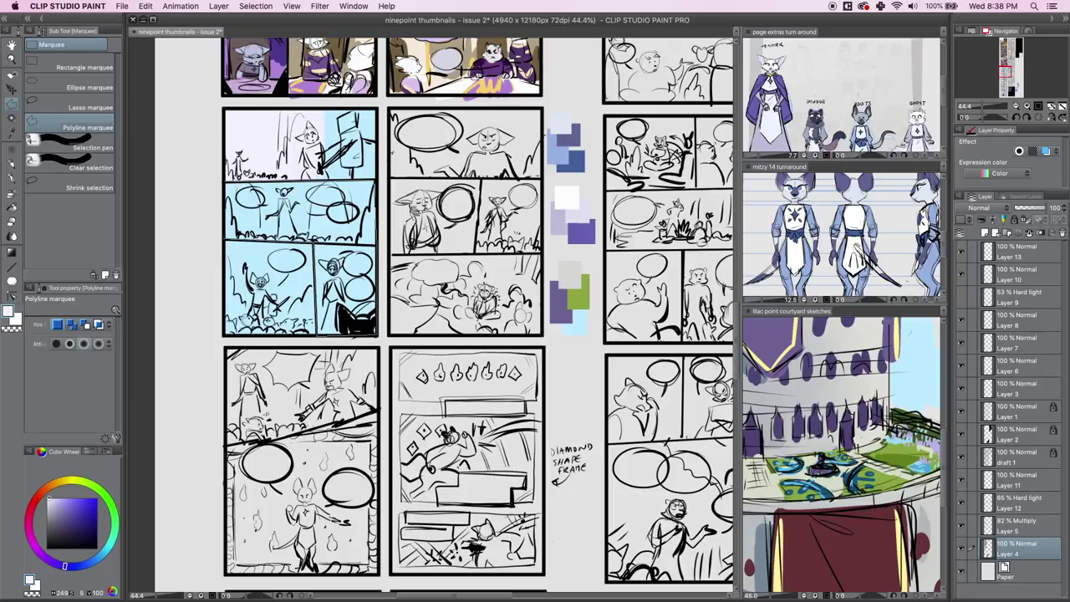
left_click(224, 182)
left_click(11, 207)
left_click(313, 209)
left_click(12, 104)
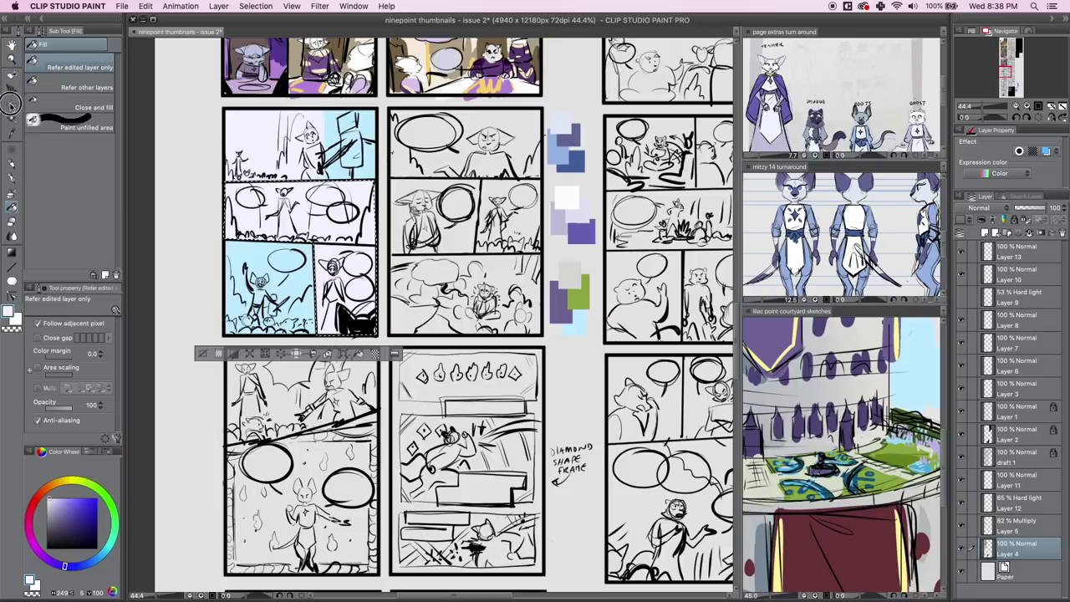
left_click(83, 107)
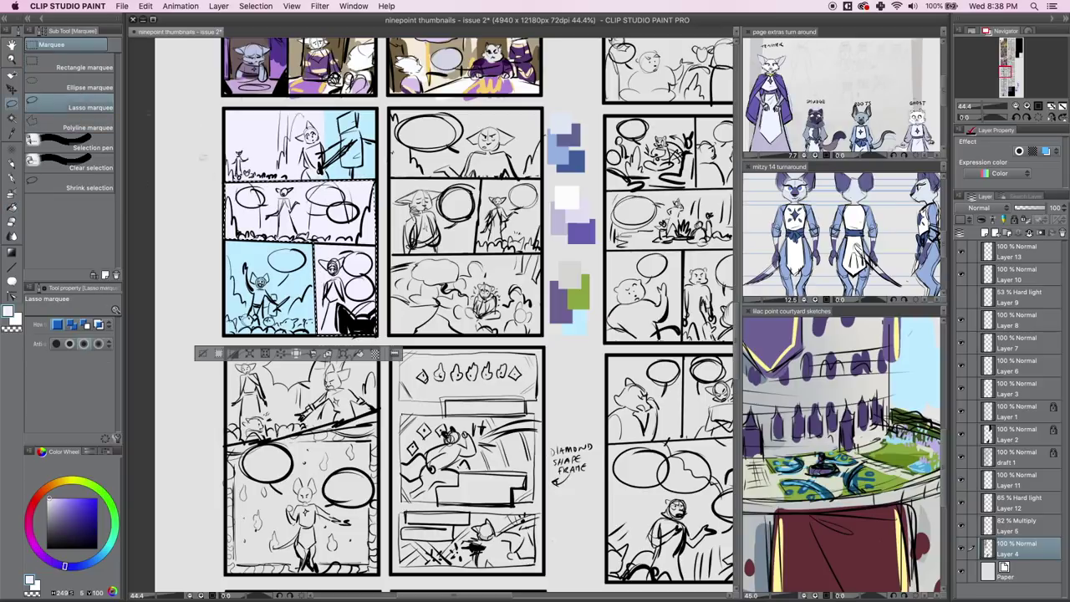
left_click(83, 66)
key("ctrl+d")
Sample the green swatch and paint foliage with the G-pen along the sides of the page's middle and lower-left panels.
key("p")
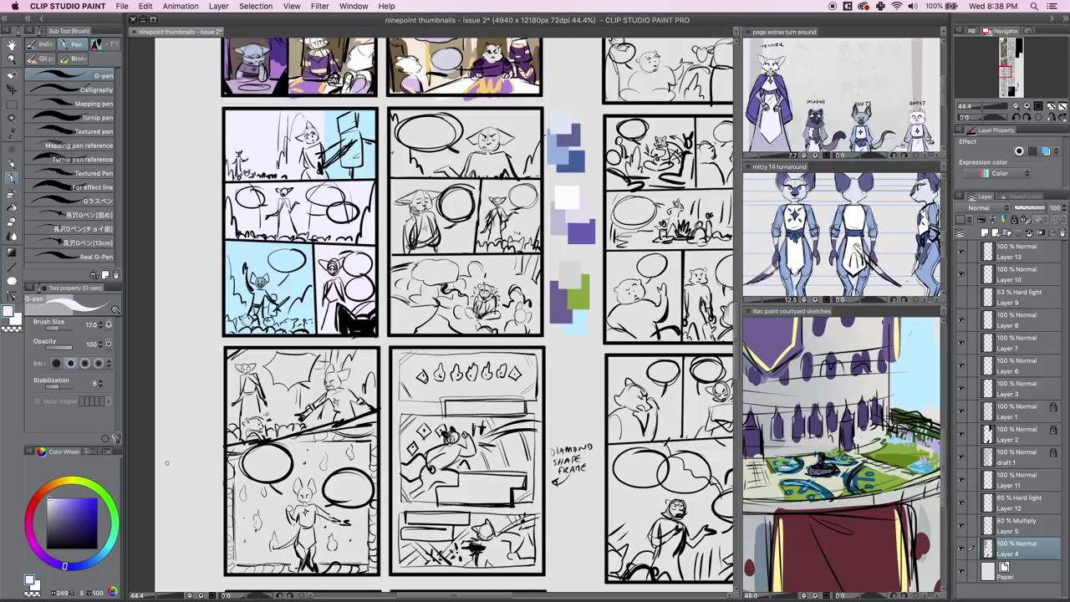
left_click(12, 134)
left_click(578, 293)
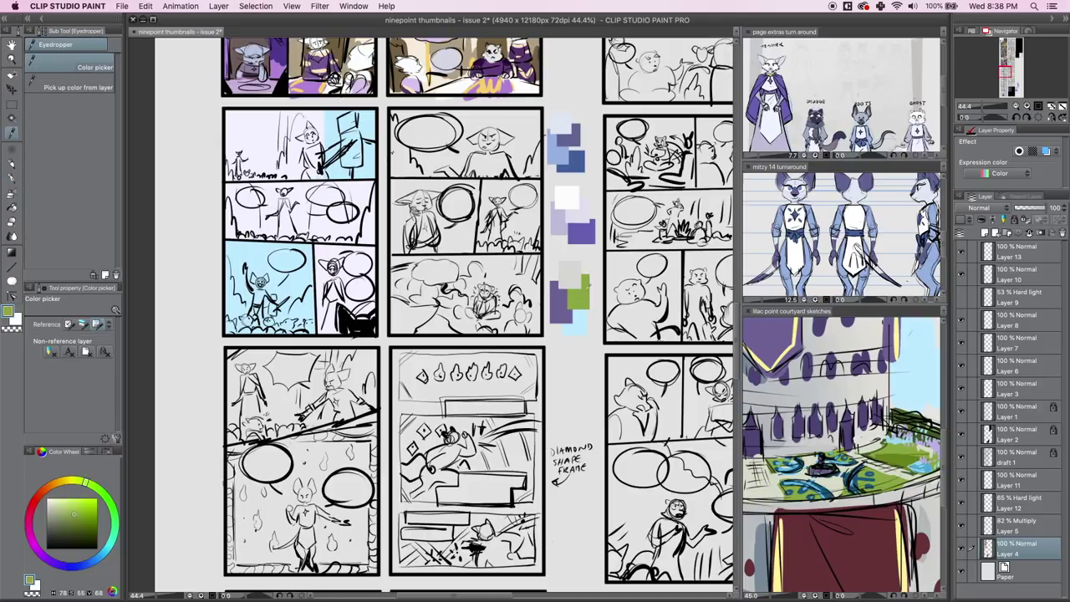
left_click(12, 178)
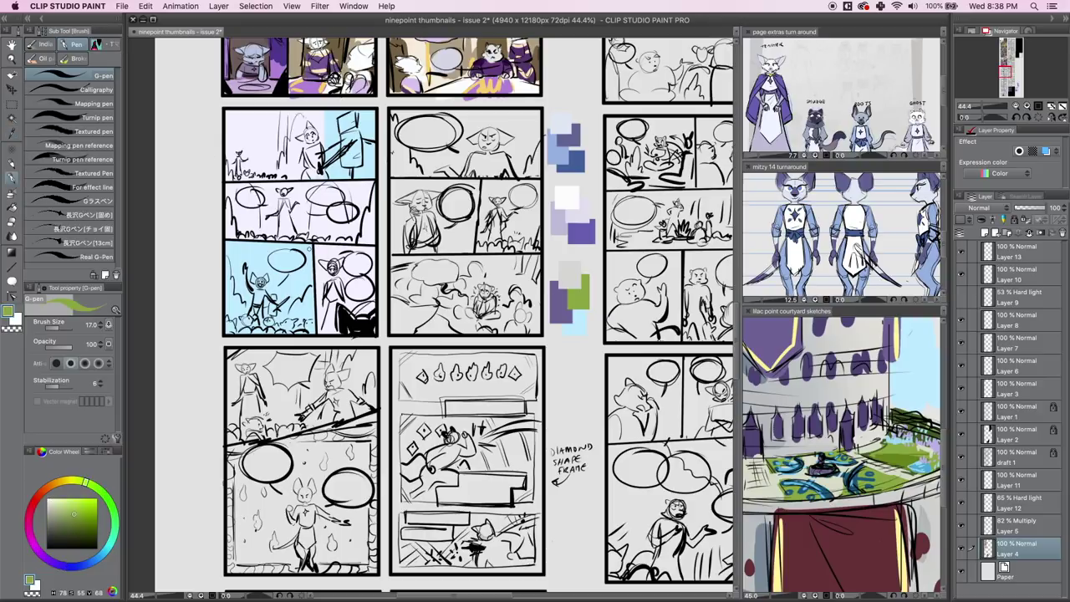
left_click_drag(371, 189, 372, 244)
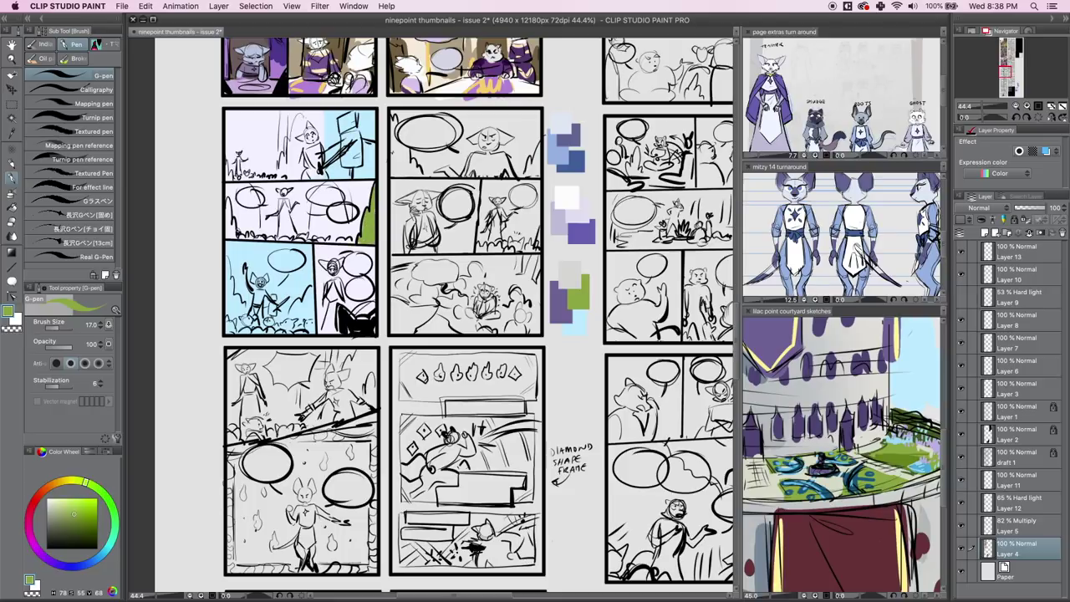
mouse_move(227, 200)
left_mouse_down()
mouse_move(231, 324)
mouse_move(248, 328)
mouse_move(231, 335)
mouse_move(311, 290)
mouse_move(315, 331)
left_mouse_up()
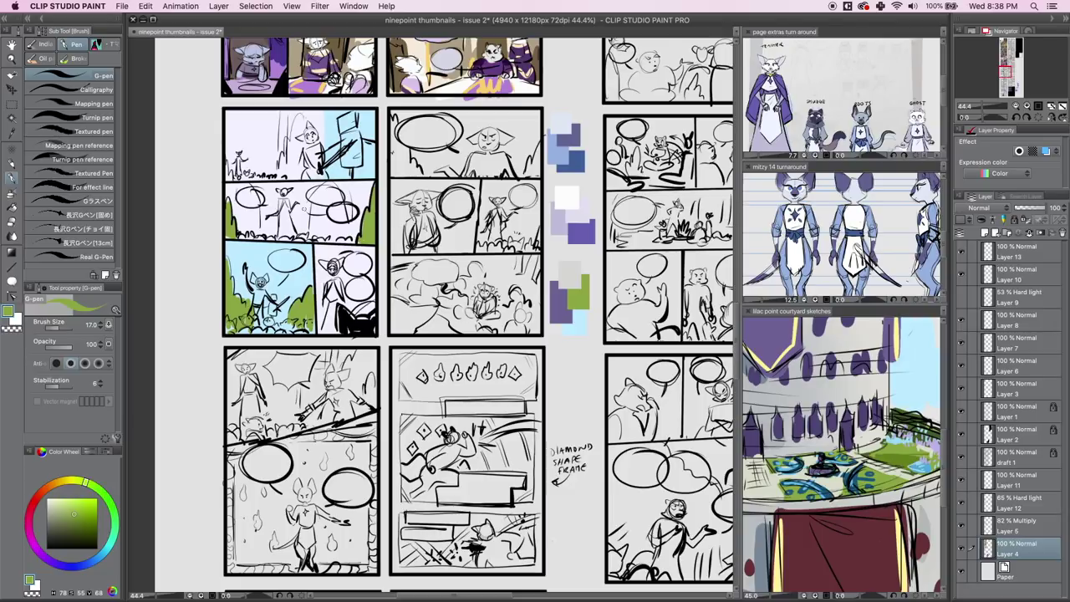
Paint green bushes around the character and along the ground in the page's top panel.
mouse_move(279, 177)
left_mouse_down()
mouse_move(303, 117)
mouse_move(336, 179)
mouse_move(371, 132)
mouse_move(364, 160)
mouse_move(345, 176)
mouse_move(371, 164)
mouse_move(374, 175)
left_mouse_up()
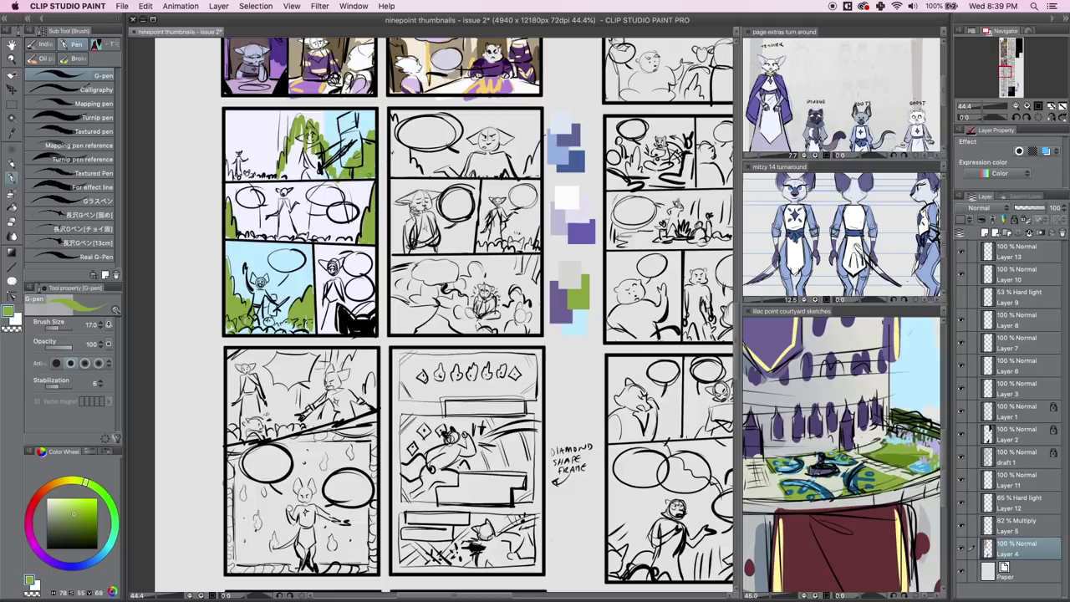
mouse_move(300, 131)
left_mouse_down()
mouse_move(304, 147)
mouse_move(284, 174)
mouse_move(324, 177)
mouse_move(311, 164)
mouse_move(328, 175)
left_mouse_up()
left_click_drag(225, 160, 233, 179)
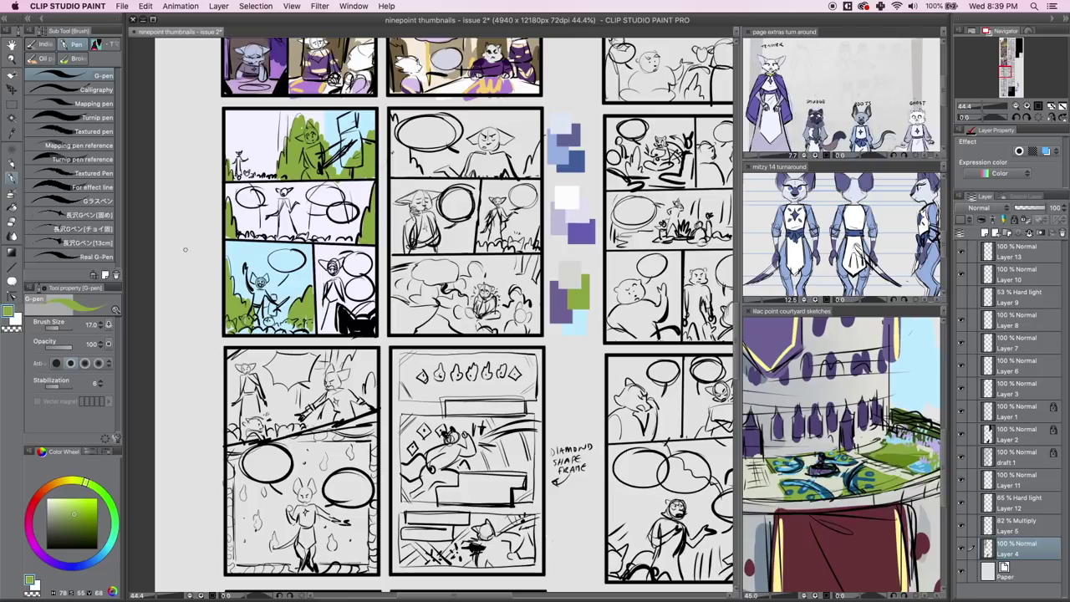
Shift the green to a bright yellow-green and recolour the foliage in the top, middle and lower-left panels with it.
left_click(75, 481)
left_click_drag(77, 511, 72, 502)
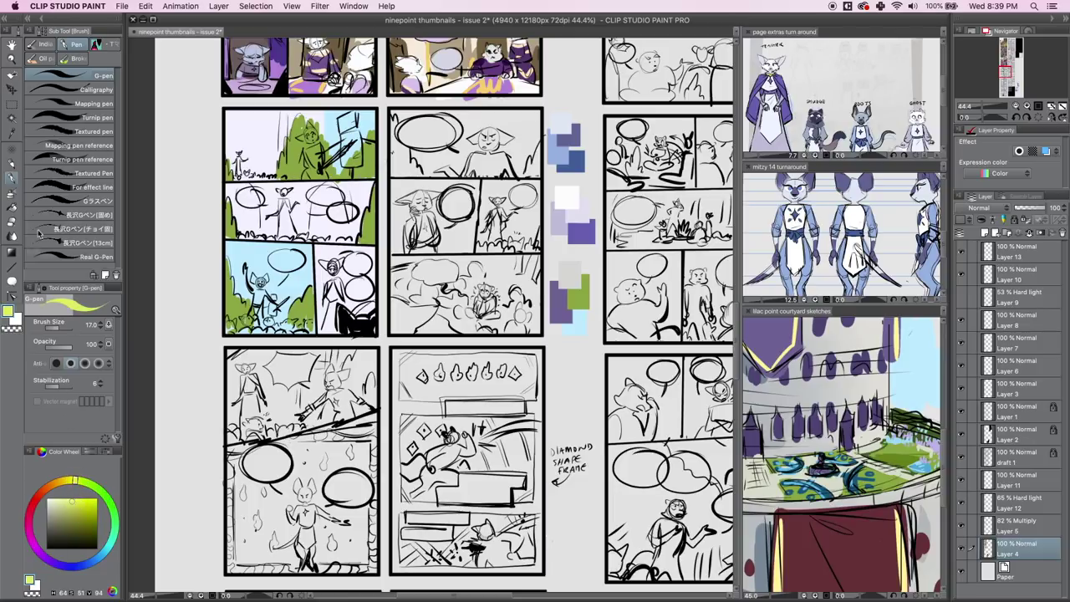
left_click(13, 208)
left_click(307, 152)
left_click(372, 225)
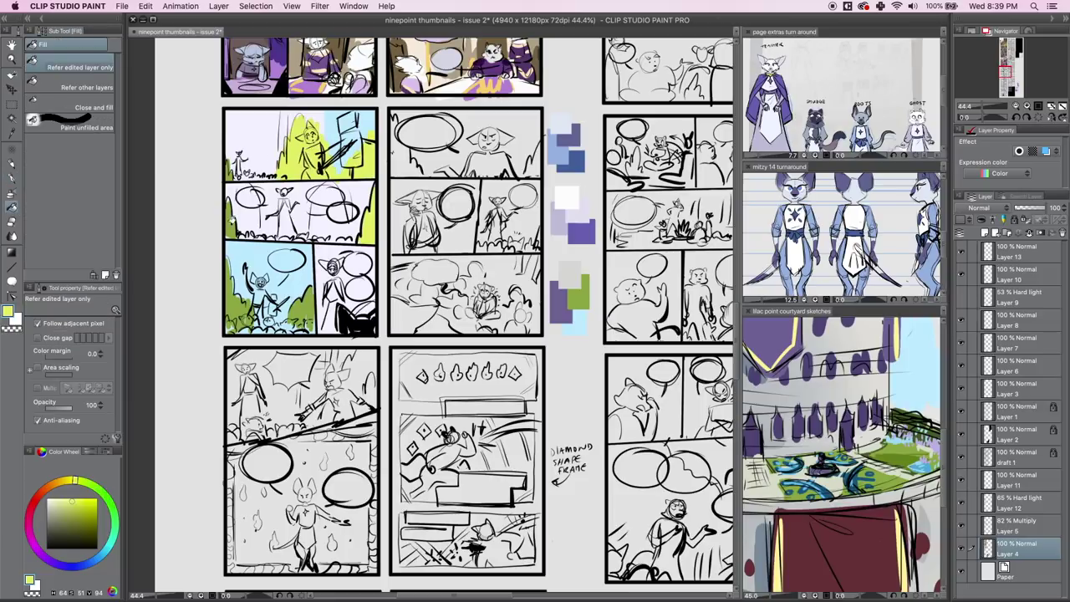
left_click(230, 219)
left_click(243, 289)
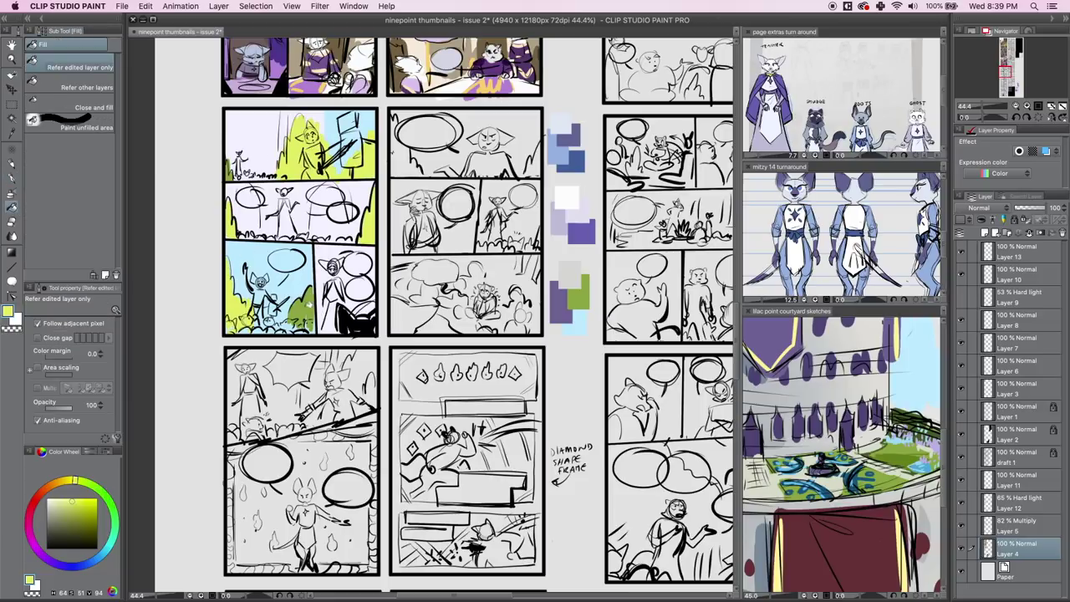
key("p")
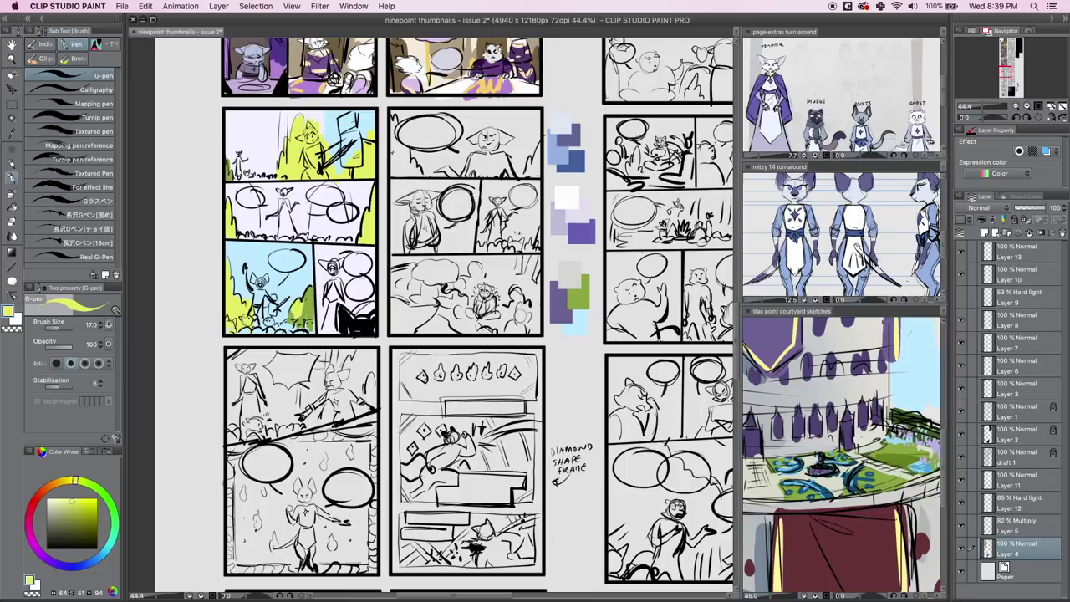
left_click_drag(306, 292, 310, 318)
Resample the darker green and add shading strokes to the yellow-green foliage in the top, middle and lower-left panels.
left_click(11, 133)
left_click(311, 322)
key("p")
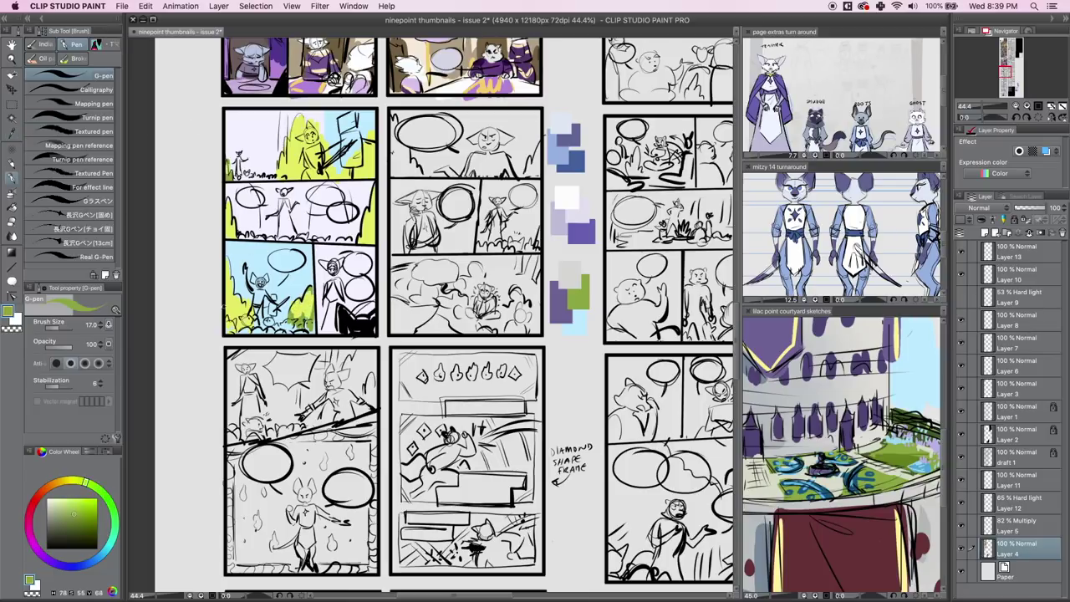
left_click_drag(228, 301, 238, 307)
left_click_drag(288, 155, 284, 178)
left_click_drag(295, 148, 298, 173)
left_click_drag(304, 167, 315, 137)
mouse_move(303, 179)
left_mouse_down()
mouse_move(316, 163)
mouse_move(302, 169)
left_mouse_up()
left_click_drag(313, 179, 358, 158)
left_click_drag(361, 176, 371, 131)
left_click_drag(373, 177, 375, 144)
left_click_drag(368, 248, 368, 214)
mouse_move(373, 247)
left_mouse_down()
mouse_move(365, 209)
mouse_move(360, 219)
left_mouse_up()
left_click_drag(361, 244, 359, 234)
mouse_move(231, 236)
left_mouse_down()
mouse_move(229, 207)
mouse_move(229, 224)
left_mouse_up()
left_click_drag(222, 238, 220, 221)
left_click_drag(351, 164, 348, 157)
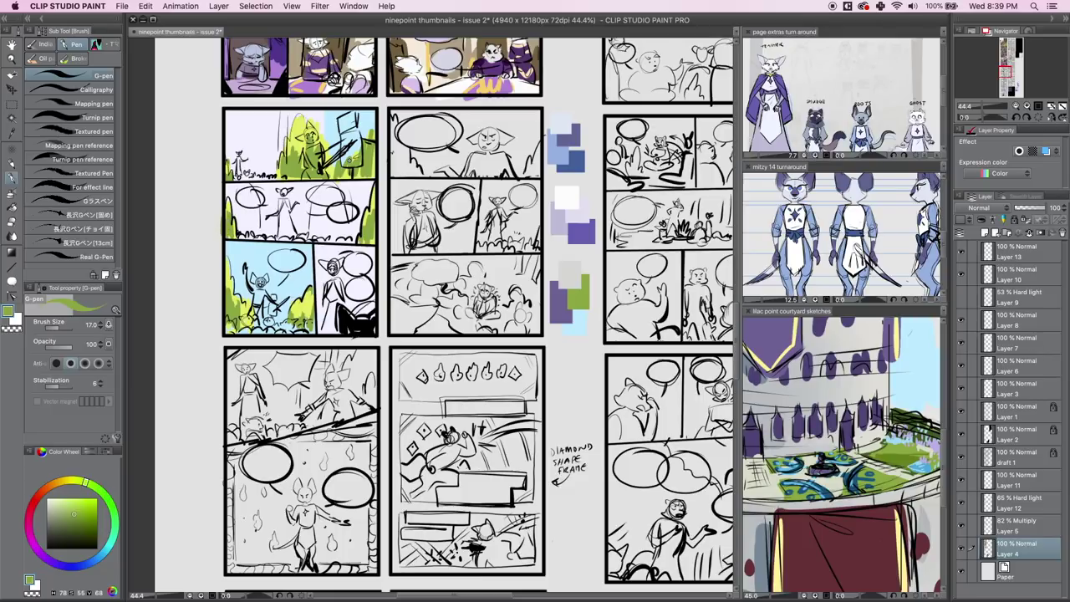
Sample lavender from the coloured thumbnail above, lighten it, and streak it vertically over the walls in the top, middle and lower-right panels.
key("i")
left_click(278, 78)
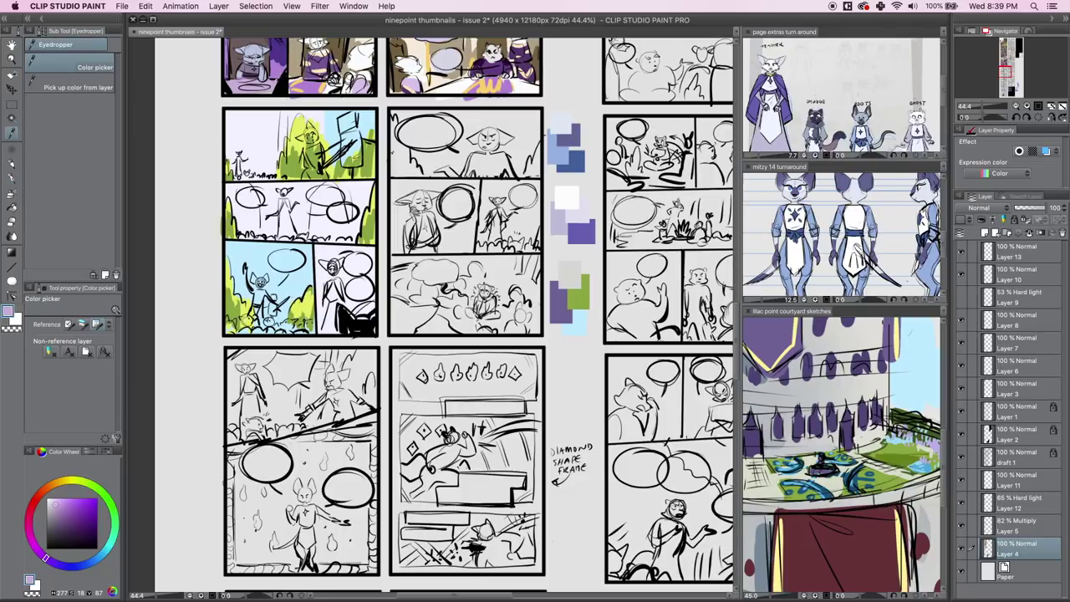
left_click(11, 178)
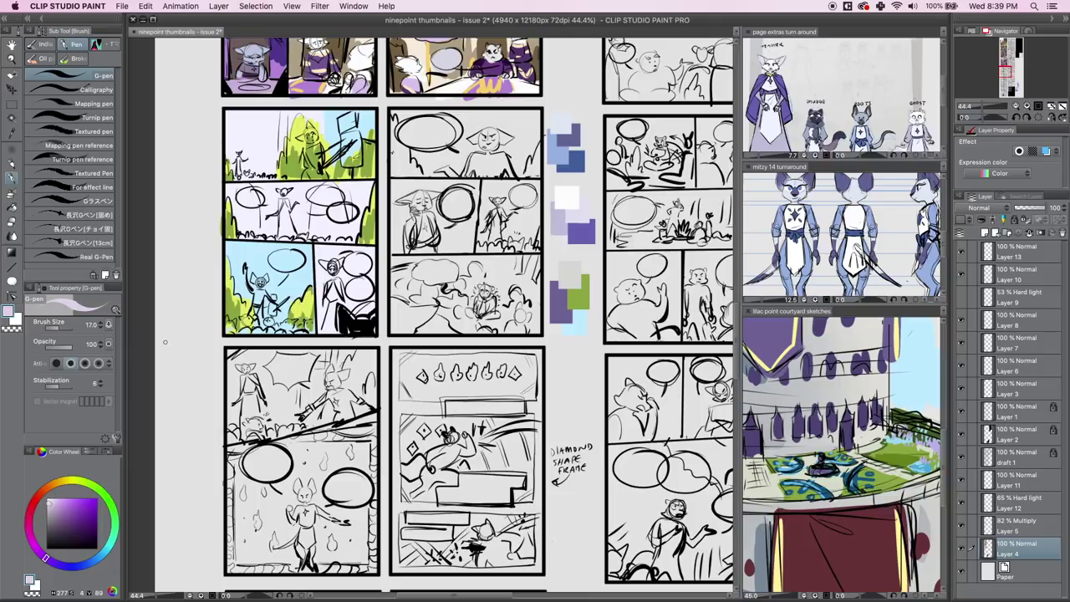
mouse_move(270, 116)
left_mouse_down()
mouse_move(274, 140)
mouse_move(285, 114)
mouse_move(319, 127)
mouse_move(267, 154)
left_mouse_up()
left_click_drag(235, 112, 234, 150)
left_click_drag(241, 110, 244, 151)
left_click_drag(254, 112, 256, 147)
left_click_drag(331, 186, 342, 236)
left_click_drag(346, 186, 351, 237)
left_click_drag(360, 182, 366, 219)
left_click_drag(329, 184, 357, 184)
left_click_drag(232, 184, 234, 196)
left_click_drag(236, 184, 241, 232)
left_click_drag(244, 185, 255, 229)
left_click_drag(257, 209, 260, 226)
left_click_drag(307, 189, 325, 322)
mouse_move(316, 246)
left_mouse_down()
mouse_move(320, 306)
mouse_move(333, 327)
left_mouse_up()
left_click_drag(359, 256, 364, 307)
left_click_drag(370, 256, 368, 299)
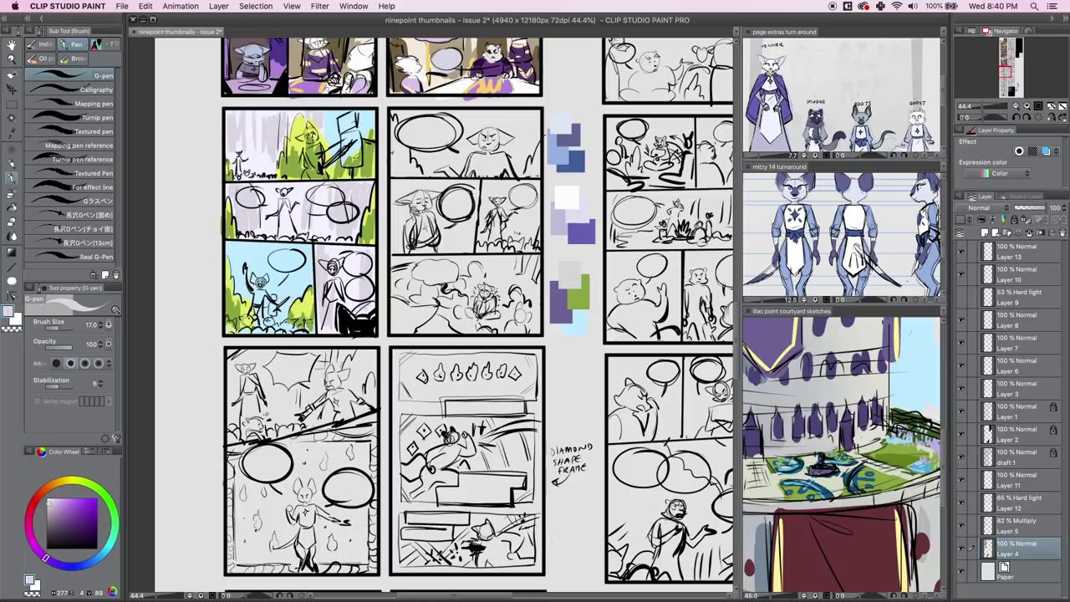
Mute the sampled yellow-green to a greyish beige, paint the blocky dummy at the top panel's right, and refill it with a lighter tint.
left_click(55, 519)
left_click(11, 133)
left_click(293, 128)
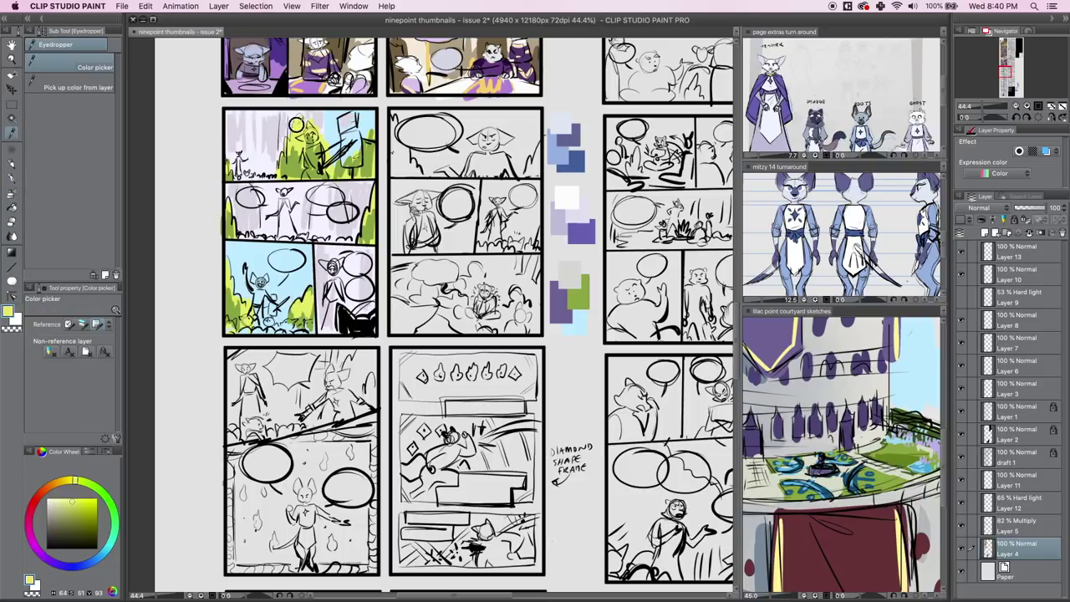
left_click_drag(66, 510, 57, 522)
key("p")
mouse_move(339, 112)
left_mouse_down()
mouse_move(356, 132)
mouse_move(343, 136)
mouse_move(341, 162)
mouse_move(354, 132)
mouse_move(361, 160)
left_mouse_up()
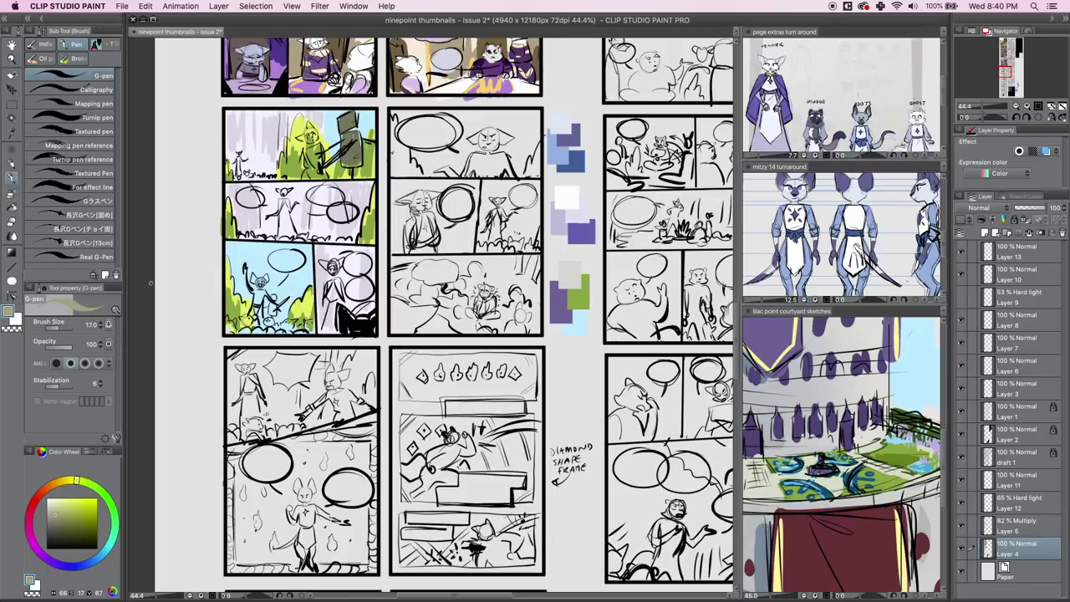
key("g")
left_click(54, 510)
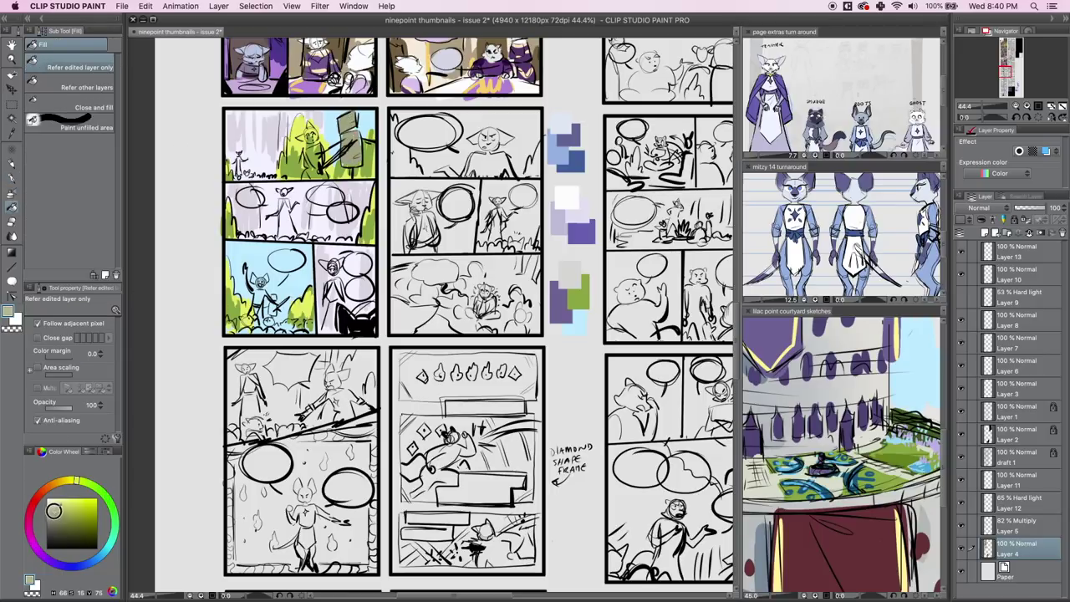
left_click(354, 128)
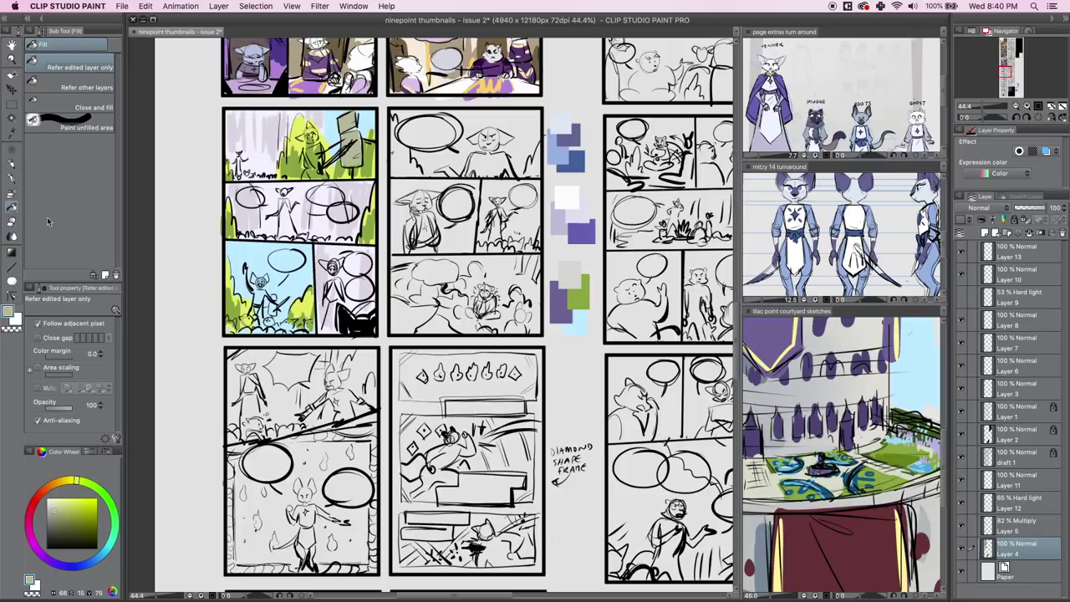
left_click(54, 505)
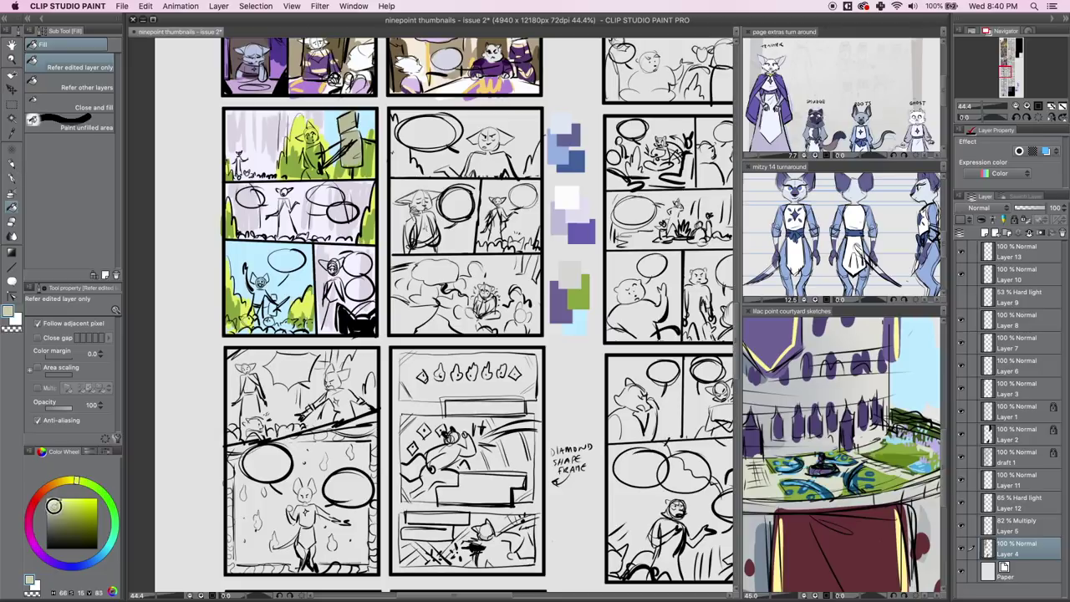
Paint the small object beside the lower-left panel's character in pale beige and shade it with a darker olive.
left_click(20, 181)
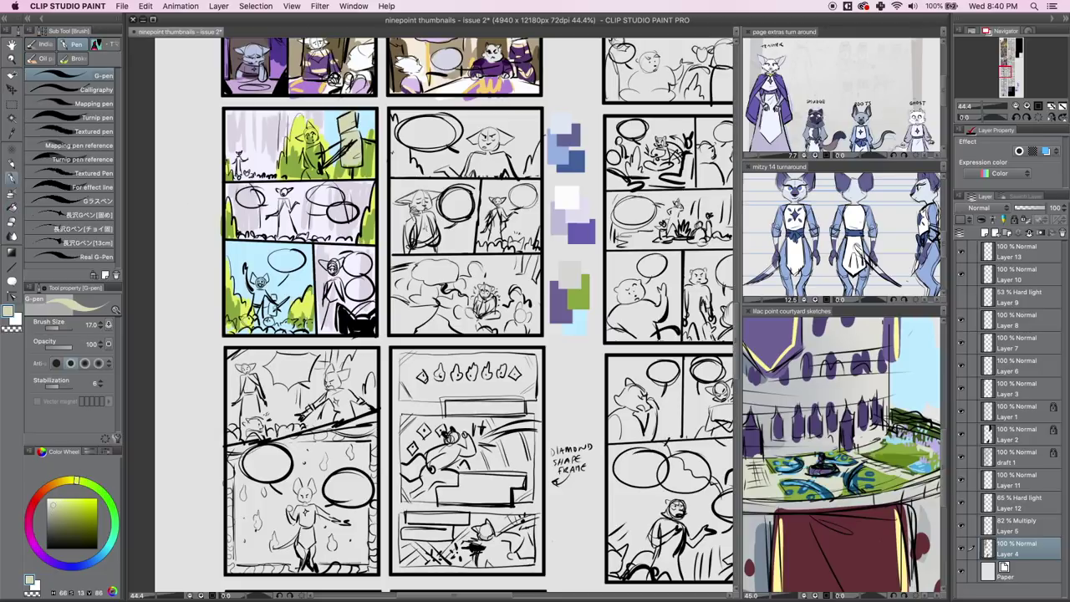
left_click_drag(272, 297, 271, 315)
left_click(61, 518)
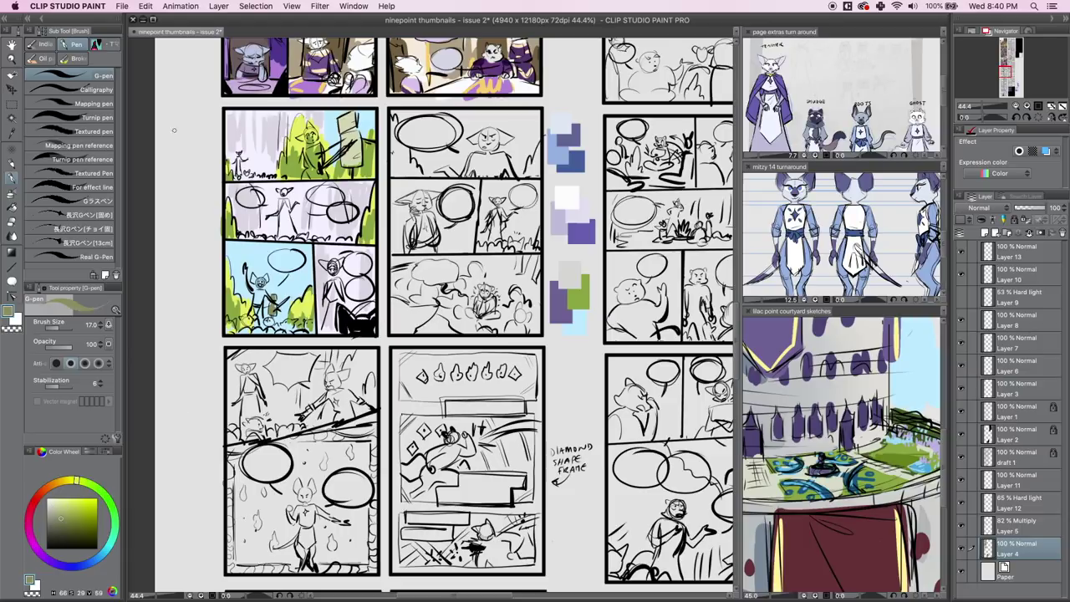
Sample the palest blue swatch and paint the light fur and clothing of the top panel's character.
left_click(13, 133)
left_click(562, 122)
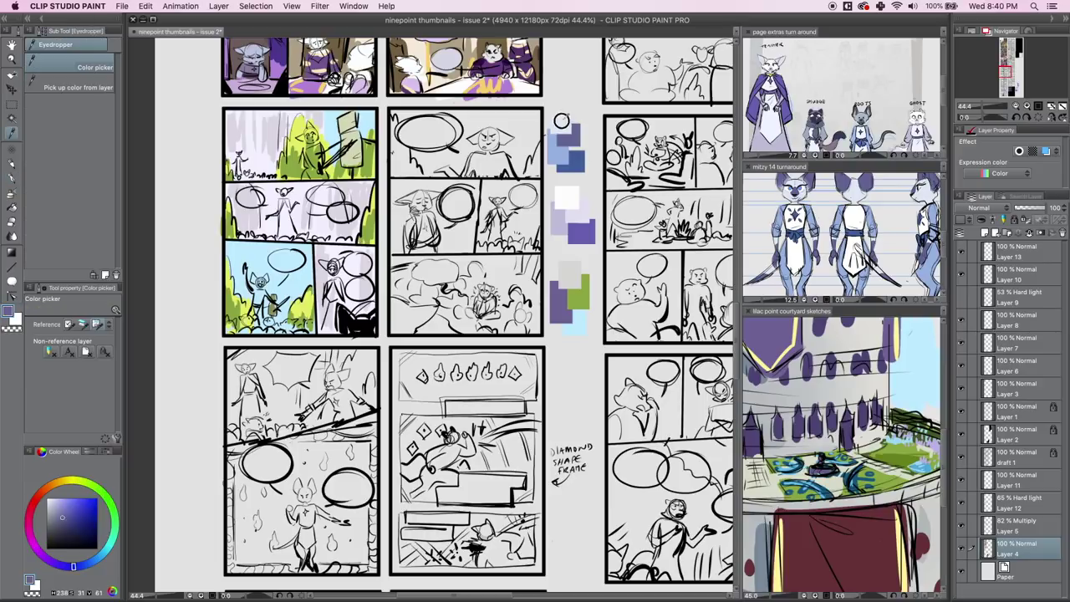
left_click(12, 178)
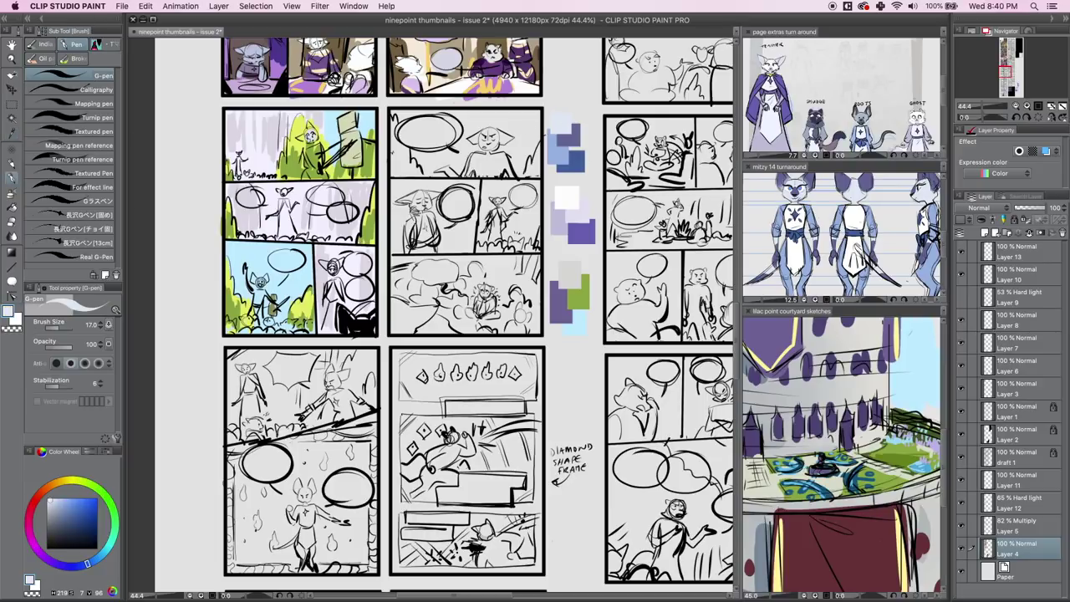
left_click_drag(320, 163, 316, 175)
Sample the dusty blue-purple swatch and paint the dark markings on the characters in the top and lower-left panels.
left_click(11, 132)
left_click(575, 131)
left_click(12, 177)
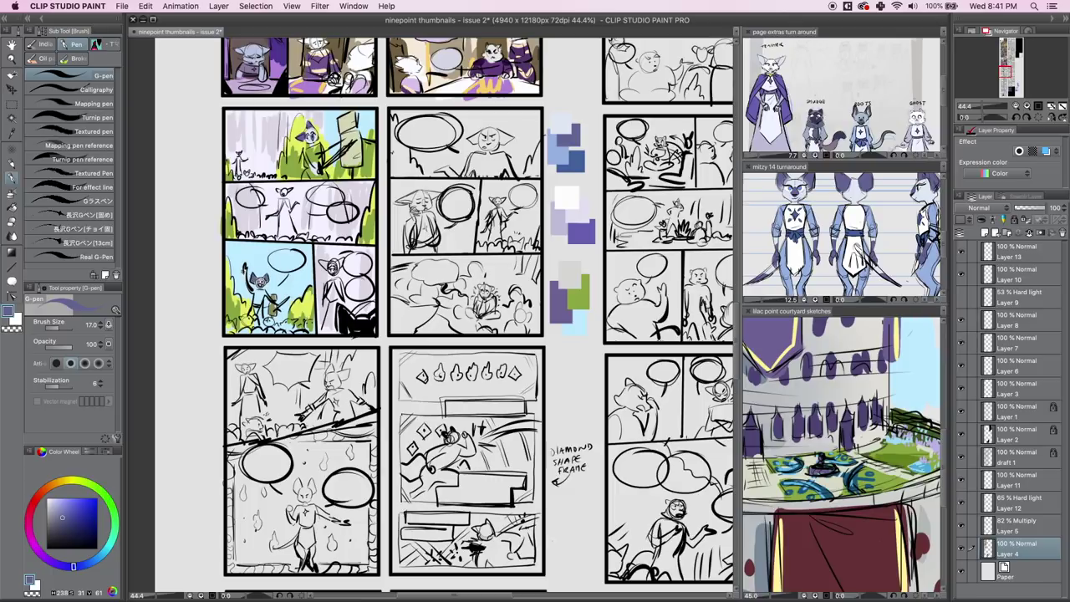
mouse_move(339, 310)
left_mouse_down()
mouse_move(339, 328)
mouse_move(352, 323)
left_mouse_up()
Sample the white swatch and paint the face of the robed character in the lower-right panel.
left_click(11, 133)
left_click(574, 200)
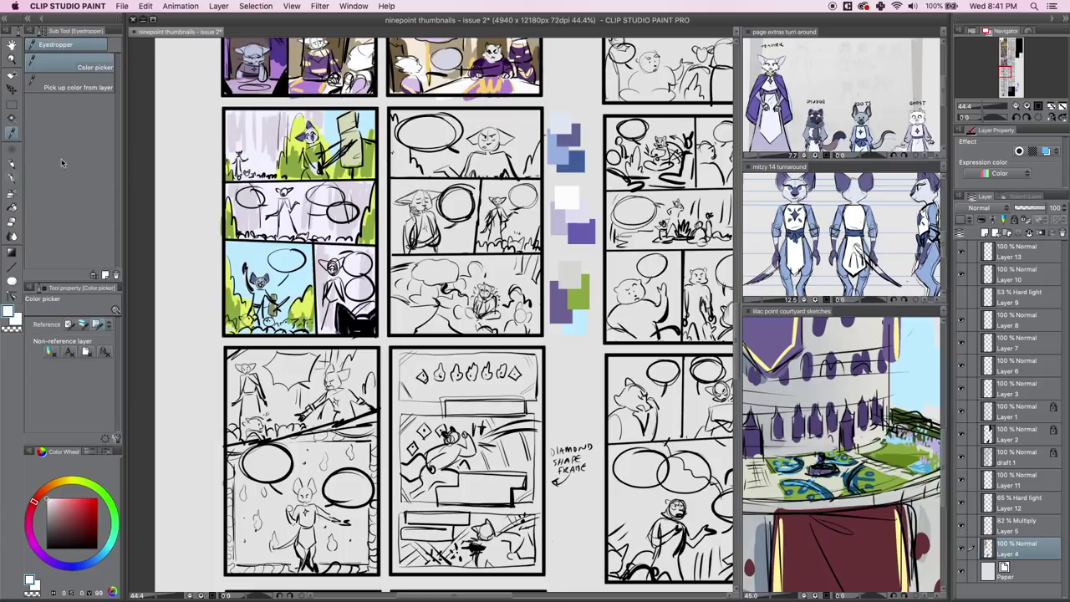
key("p")
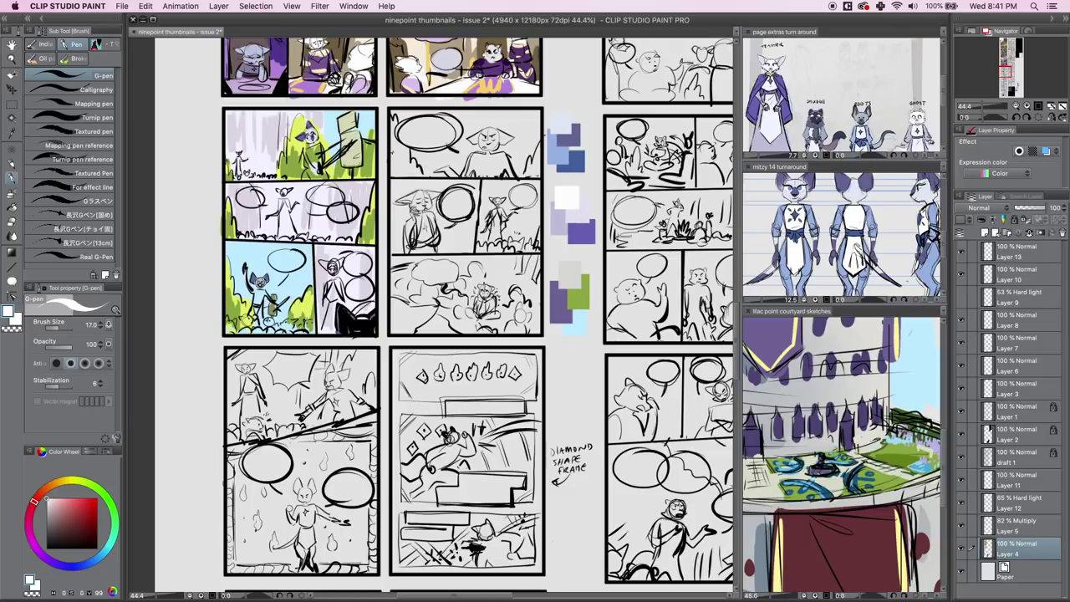
mouse_move(331, 271)
left_mouse_down()
mouse_move(322, 264)
mouse_move(337, 272)
left_mouse_up()
Sample a very pale lavender and paint the head of the robed character in the middle panel.
left_click(12, 132)
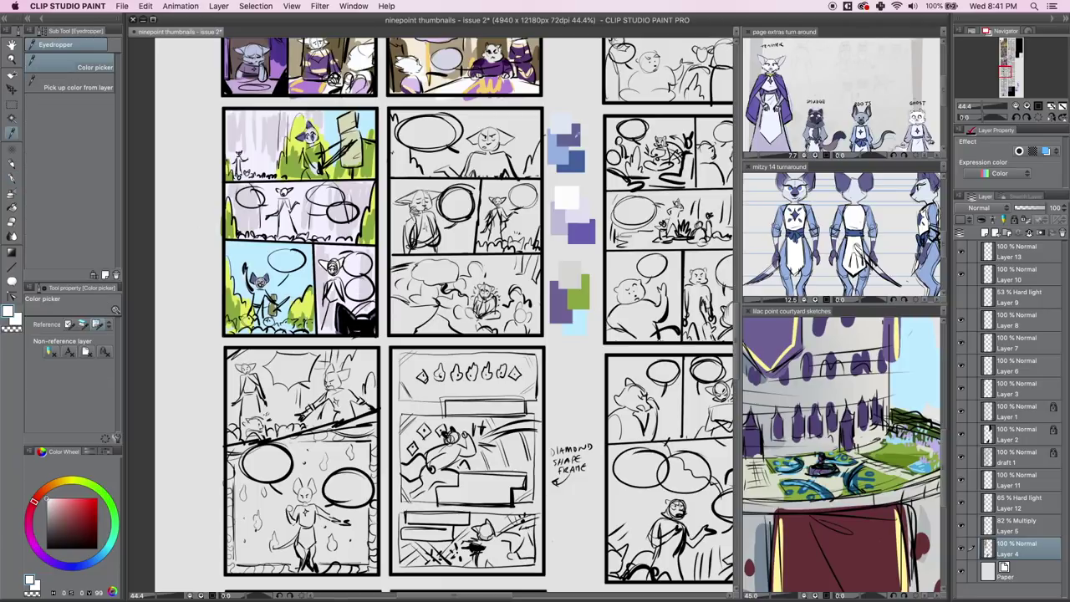
left_click(575, 135)
left_click(581, 211)
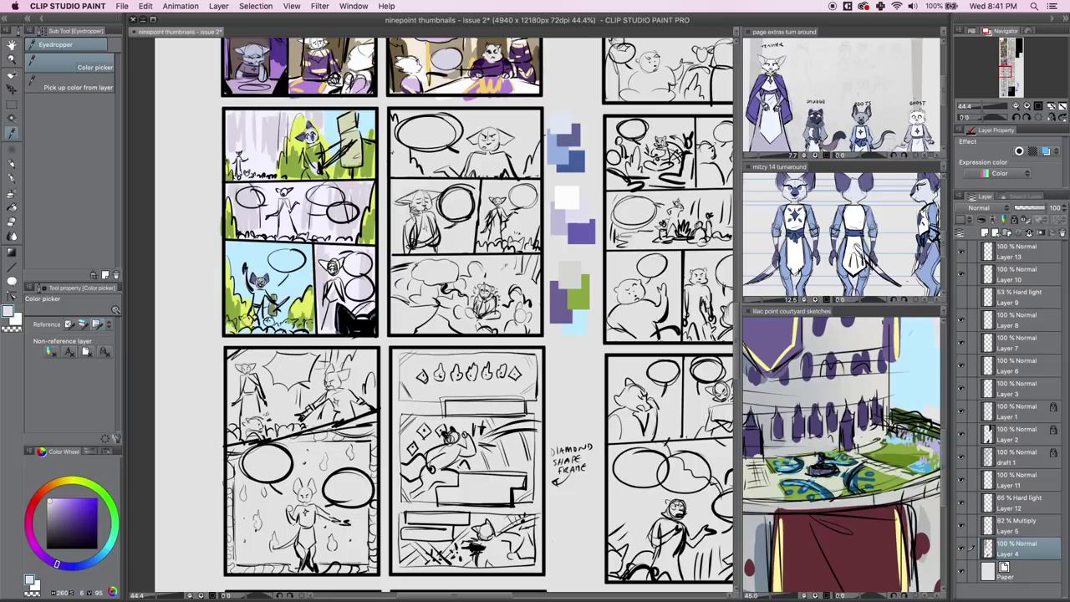
left_click(12, 178)
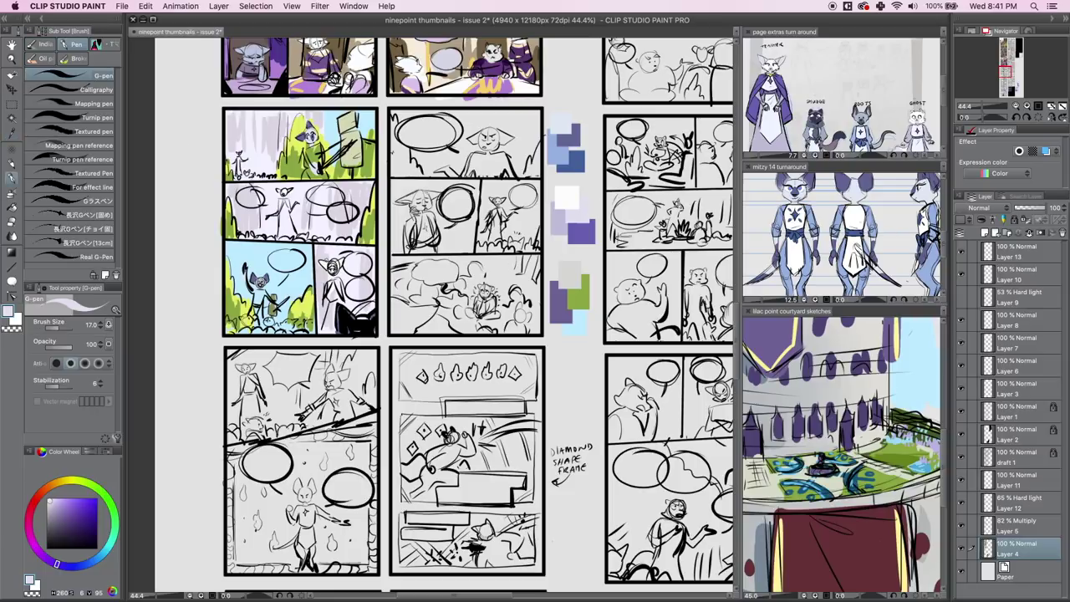
left_click_drag(279, 191, 290, 190)
Sample the light lavender swatch and paint the robes of the characters in the middle and lower-right panels.
left_click(12, 133)
left_click(559, 221)
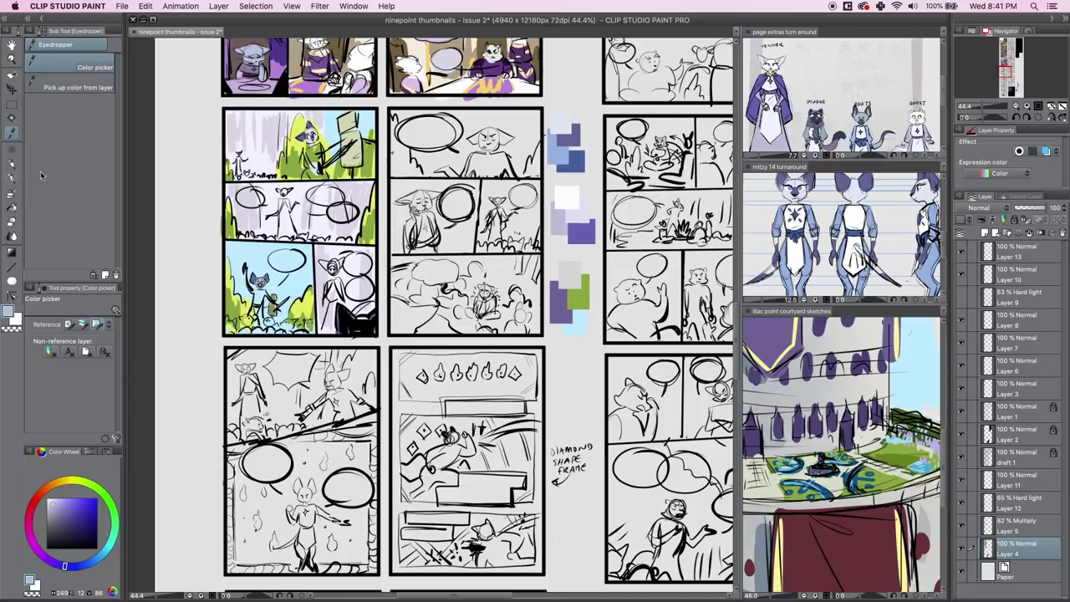
left_click(12, 178)
mouse_move(281, 208)
left_mouse_down()
mouse_move(279, 236)
mouse_move(293, 236)
mouse_move(288, 219)
left_mouse_up()
left_click_drag(333, 290, 325, 333)
left_click_drag(335, 296, 330, 333)
Sample the saturated purple swatch and paint the cloaks in the middle and lower-right panels and the small figure in the top panel.
key("i")
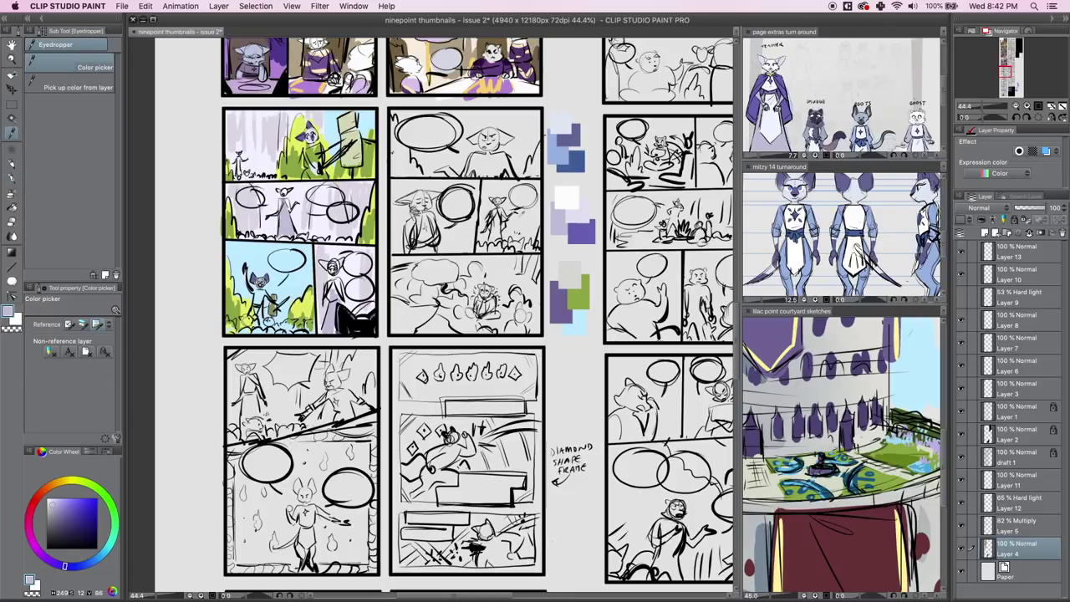
left_click(575, 235)
key("p")
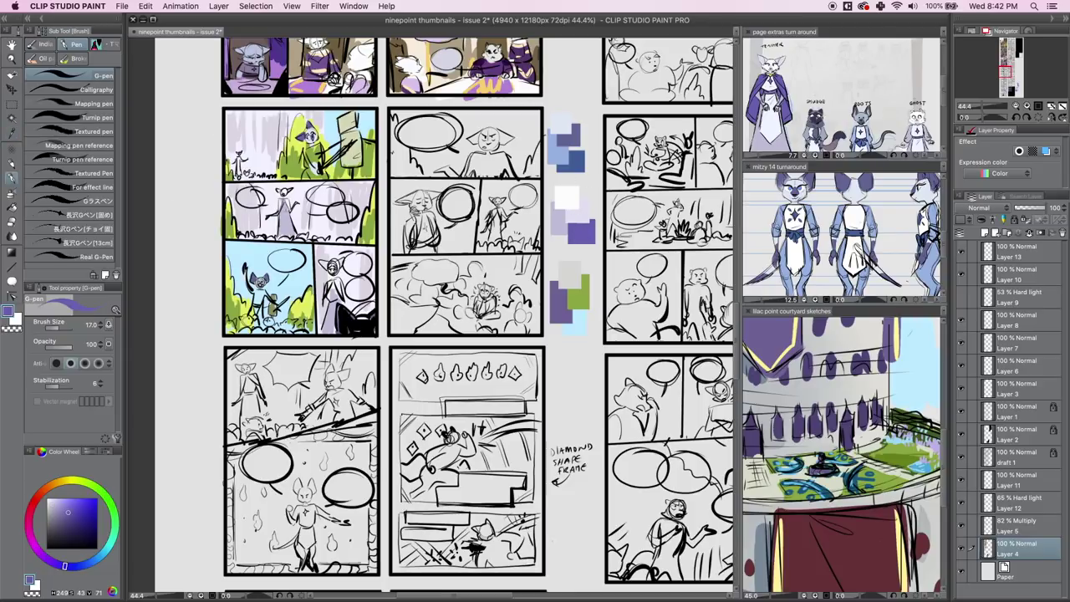
mouse_move(281, 200)
left_mouse_down()
mouse_move(276, 222)
mouse_move(292, 219)
left_mouse_up()
left_click_drag(327, 279, 333, 295)
mouse_move(323, 283)
left_mouse_down()
mouse_move(326, 314)
mouse_move(342, 299)
left_mouse_up()
left_click_drag(338, 283, 353, 308)
left_click_drag(338, 284, 343, 292)
left_click_drag(239, 157, 243, 164)
left_click_drag(237, 159, 240, 166)
key("i")
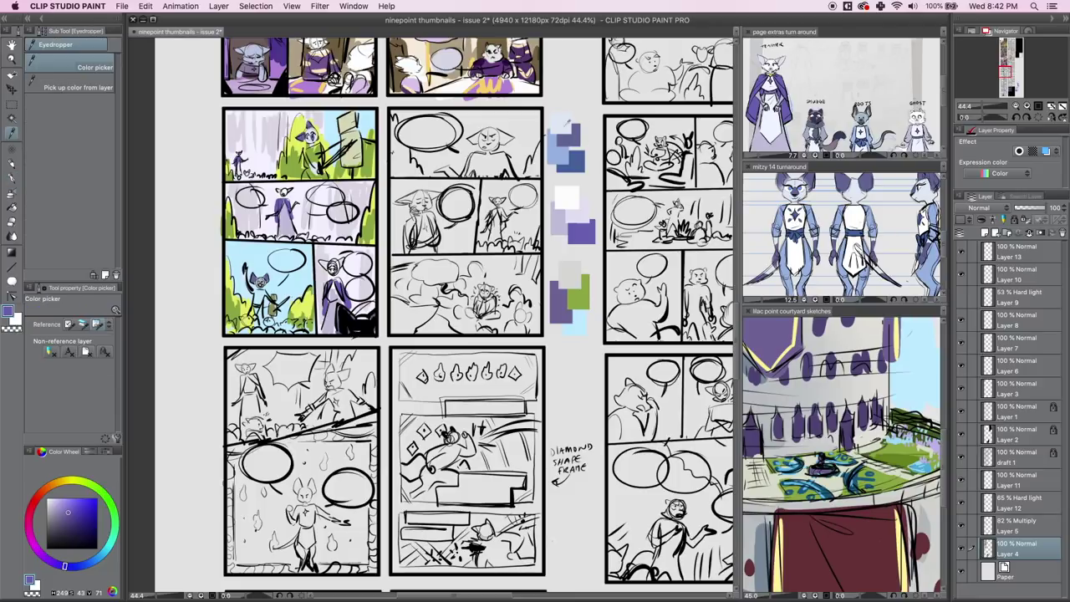
Sample the light blue swatch and paint the fur of the sword-wielding character in the top and lower-left panels.
left_click(560, 151)
left_click(11, 180)
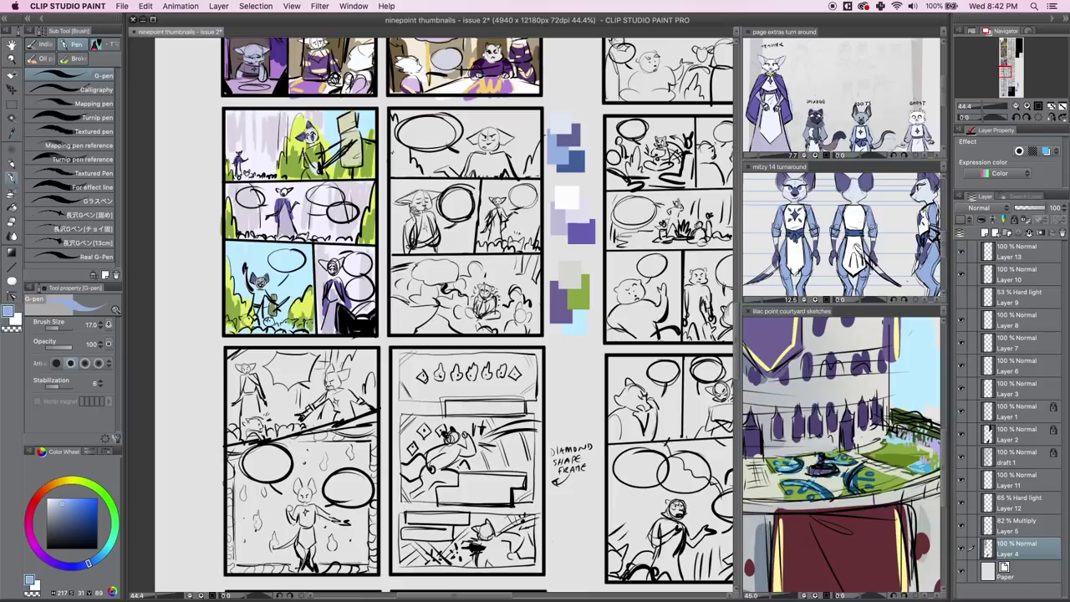
mouse_move(306, 154)
left_mouse_down()
mouse_move(314, 172)
mouse_move(319, 152)
left_mouse_up()
left_click_drag(245, 276, 250, 291)
mouse_move(255, 298)
left_mouse_down()
mouse_move(258, 319)
mouse_move(268, 299)
left_mouse_up()
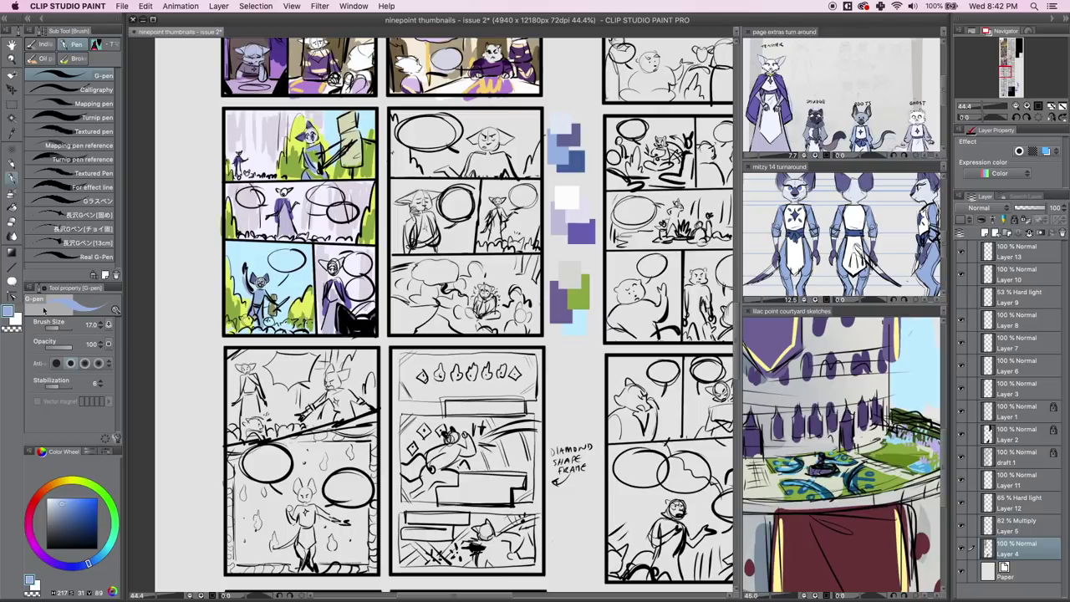
Switch to white and paint the tunic of the sword-wielding character in the top and lower-left panels.
left_click(15, 316)
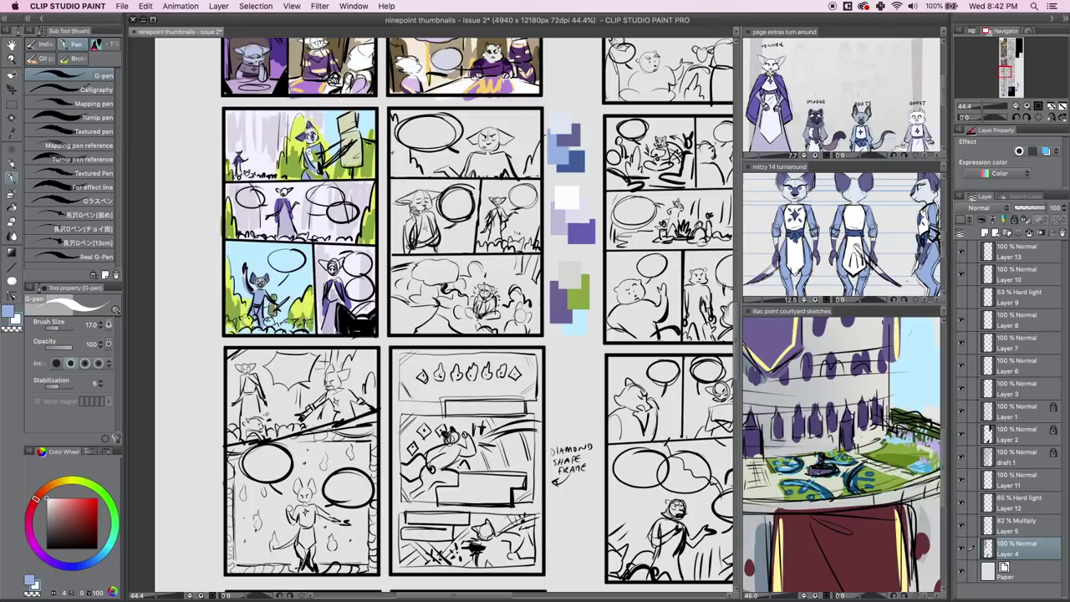
mouse_move(320, 157)
left_mouse_down()
mouse_move(309, 166)
mouse_move(321, 179)
left_mouse_up()
left_click_drag(255, 293, 265, 319)
Paint loose white clouds across the blue sky in the lower-left and top panels.
left_click(12, 132)
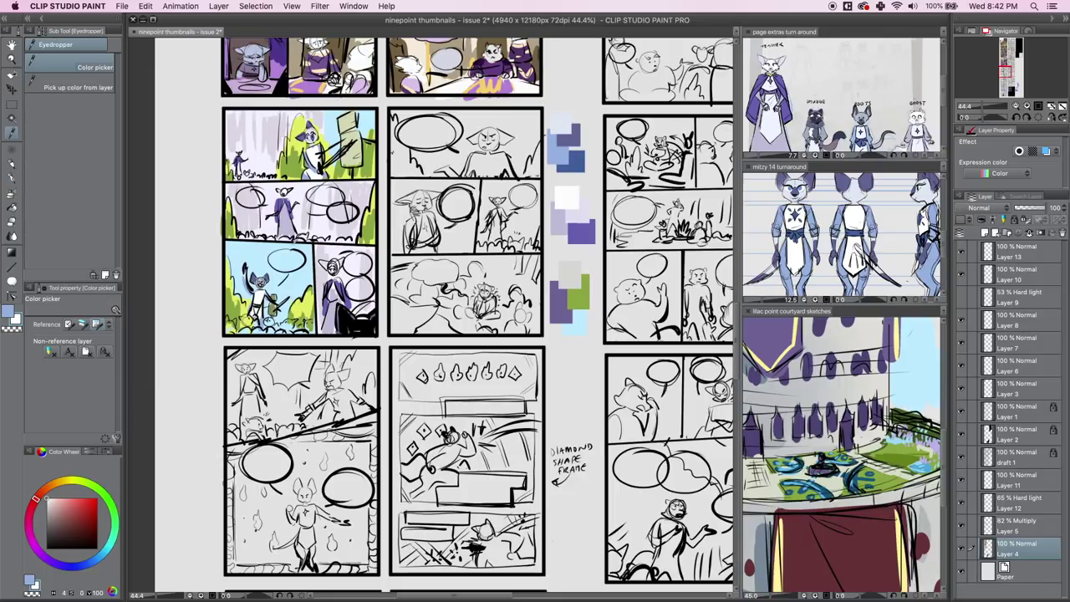
left_click(11, 178)
mouse_move(288, 260)
left_mouse_down()
mouse_move(263, 270)
mouse_move(309, 269)
mouse_move(288, 264)
mouse_move(296, 271)
mouse_move(274, 286)
left_mouse_up()
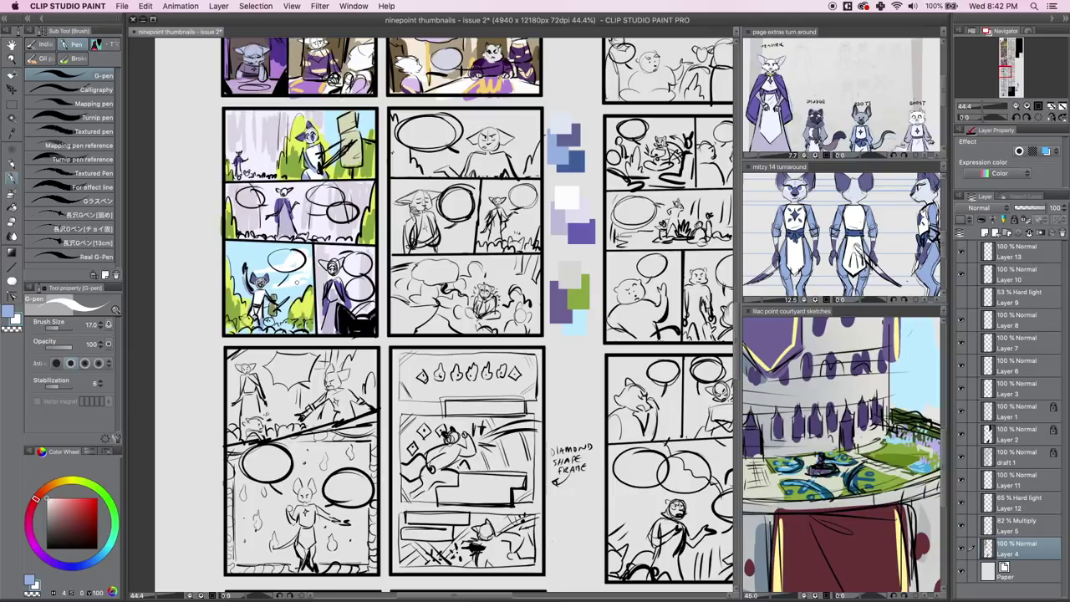
mouse_move(251, 247)
left_mouse_down()
mouse_move(228, 252)
mouse_move(269, 254)
left_mouse_up()
mouse_move(235, 290)
left_mouse_down()
mouse_move(278, 318)
mouse_move(291, 309)
left_mouse_up()
left_click_drag(331, 125, 327, 139)
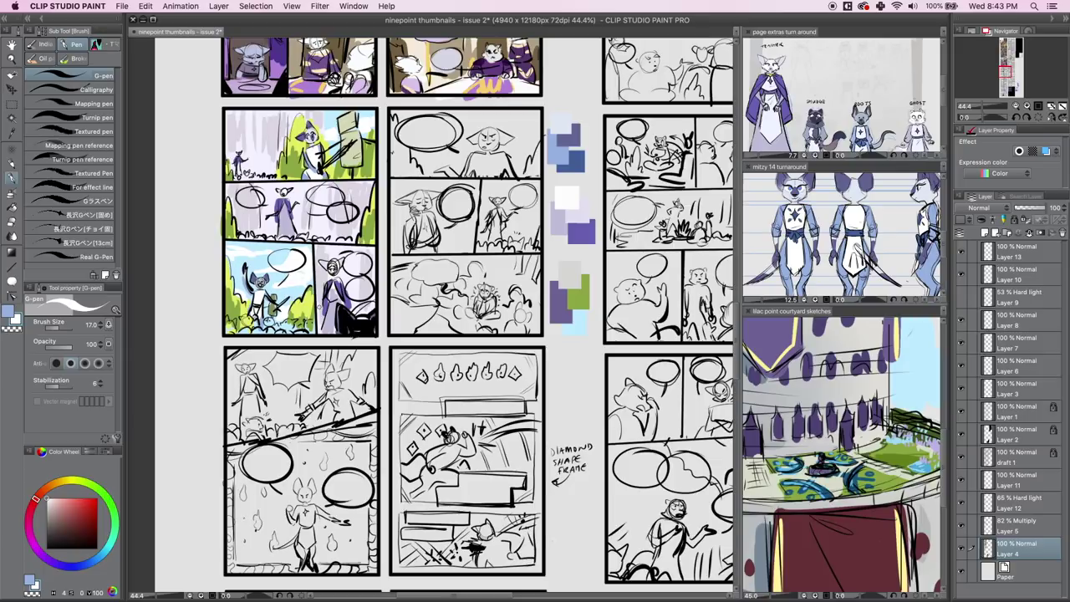
Sample the dark mauve fur from the extras turnaround and dab it on crowd figures in the top and lower-left panels.
key("i")
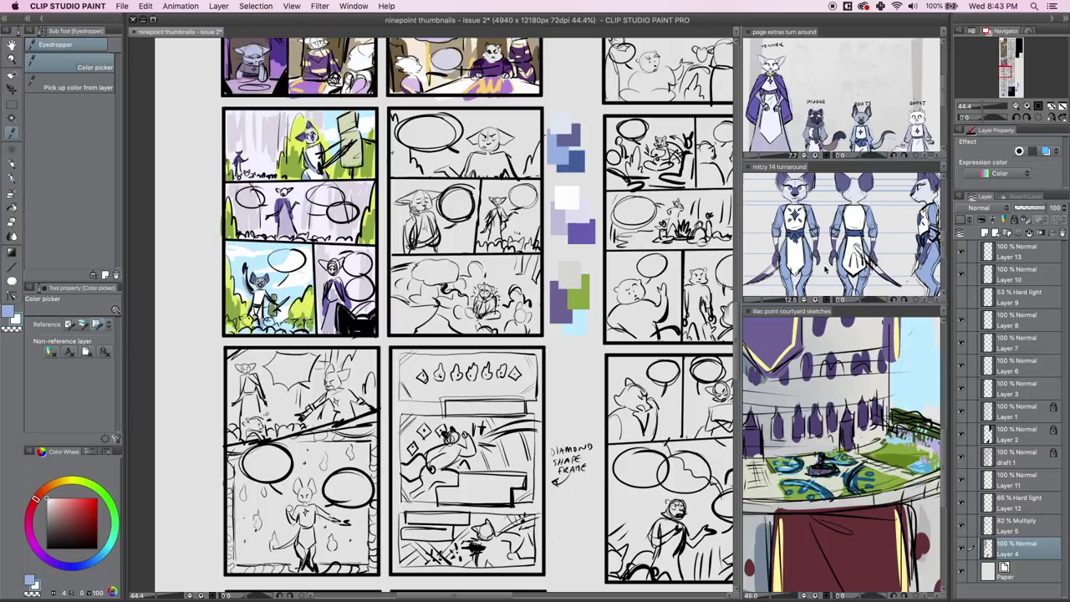
left_click(822, 134)
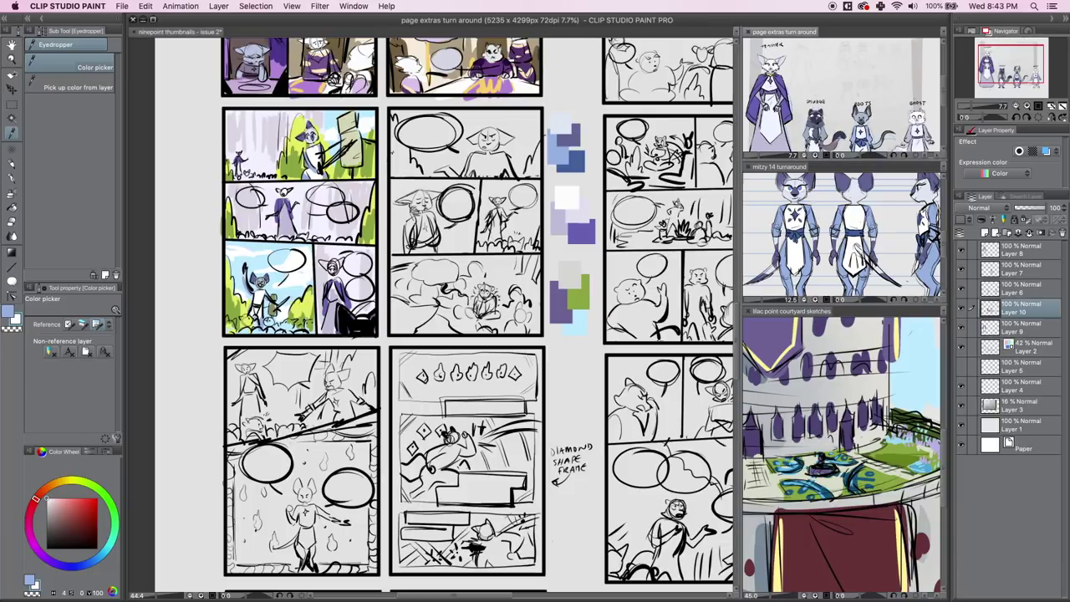
left_click(823, 134)
left_click(11, 178)
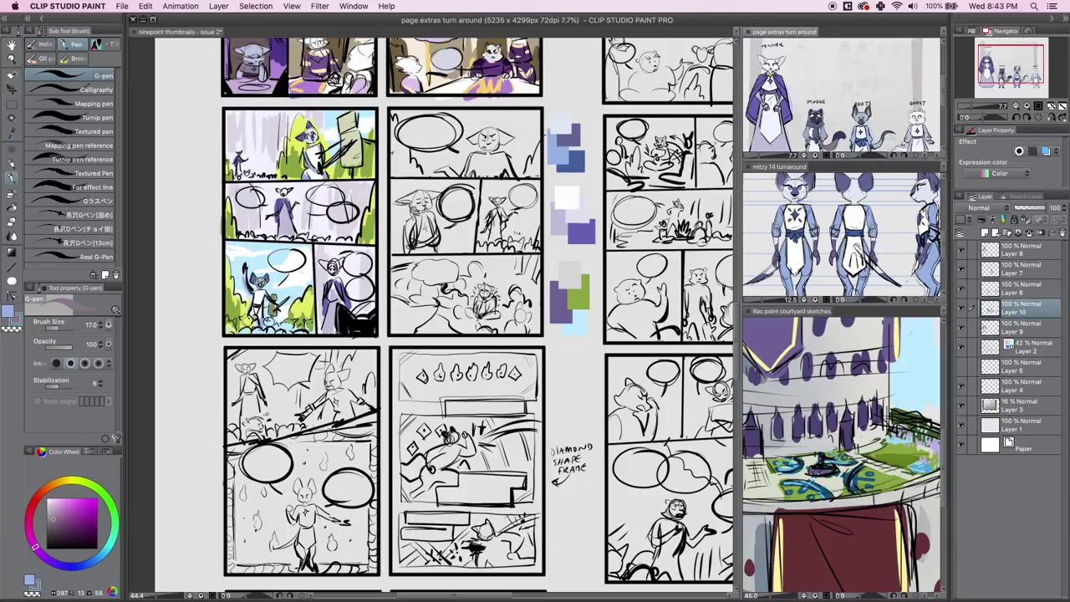
left_click(249, 174)
left_click_drag(241, 318, 249, 332)
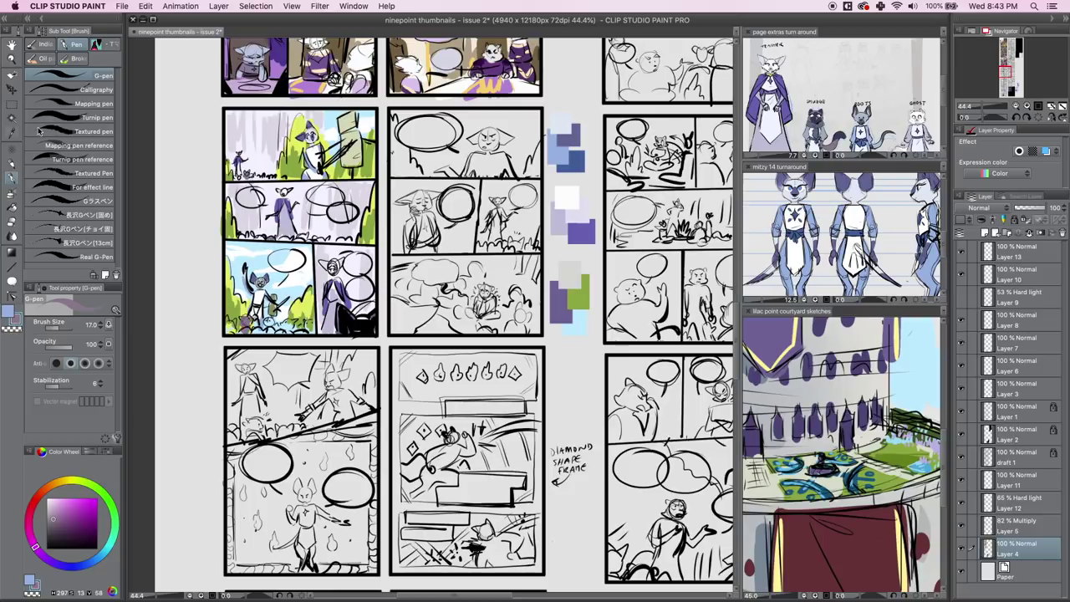
Sample the light blue fur from the extras turnaround and dab it onto crowd figures along the panel bottoms.
left_click(12, 133)
left_click(862, 116)
left_click(861, 124)
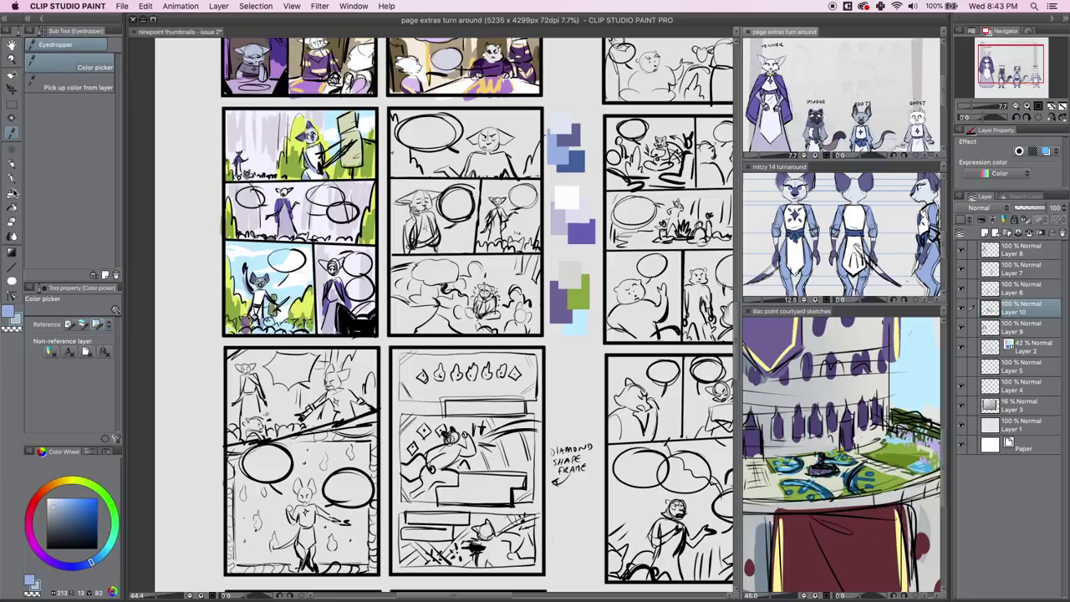
left_click(12, 178)
left_click(303, 239)
left_click_drag(299, 235, 305, 240)
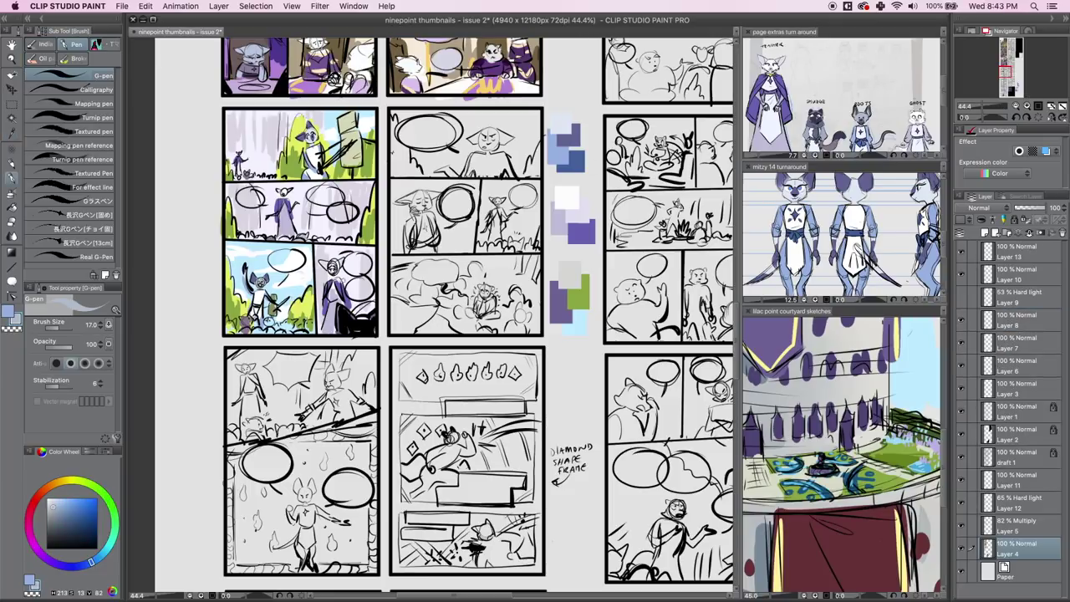
Sample white from the palest character in the extras turnaround and paint more crowd figures, adding a greyer tone in the lower-left panel.
key("i")
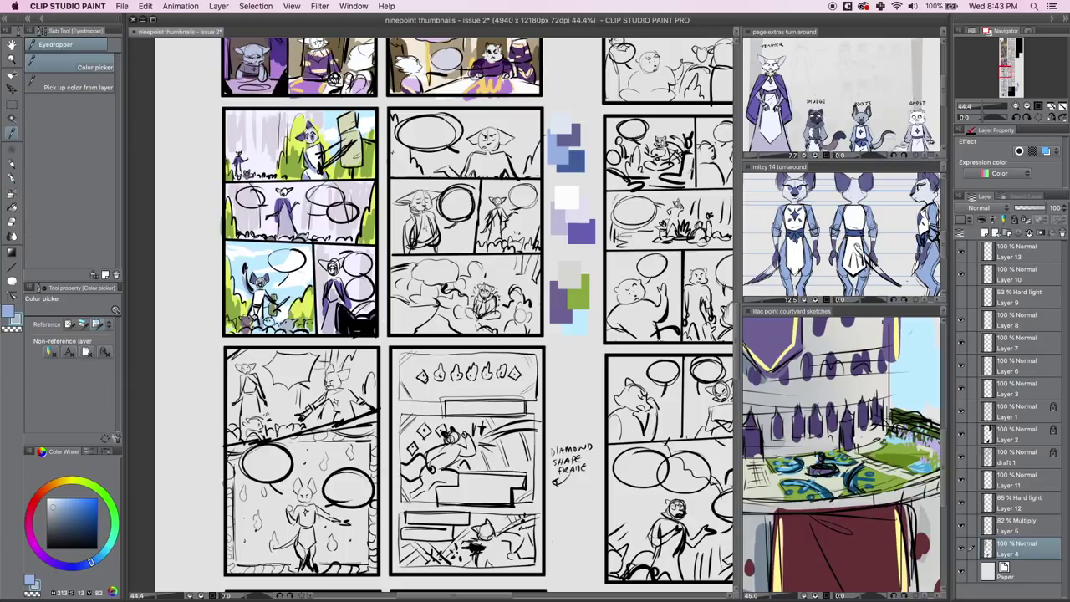
left_click(12, 178)
left_click(12, 133)
left_click(870, 124)
left_click(915, 121)
left_click(11, 178)
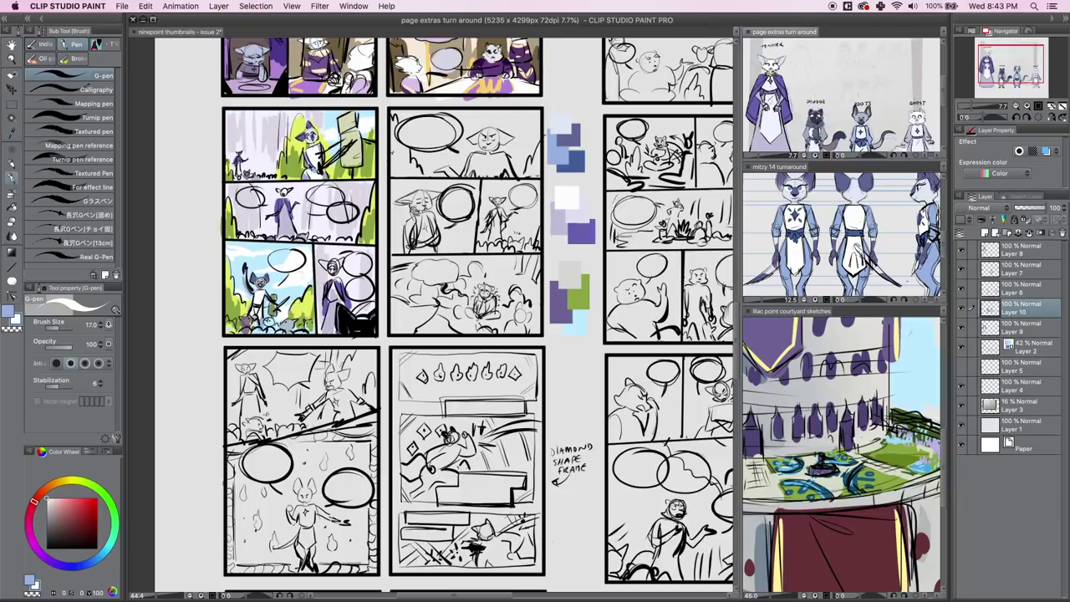
left_click(266, 176)
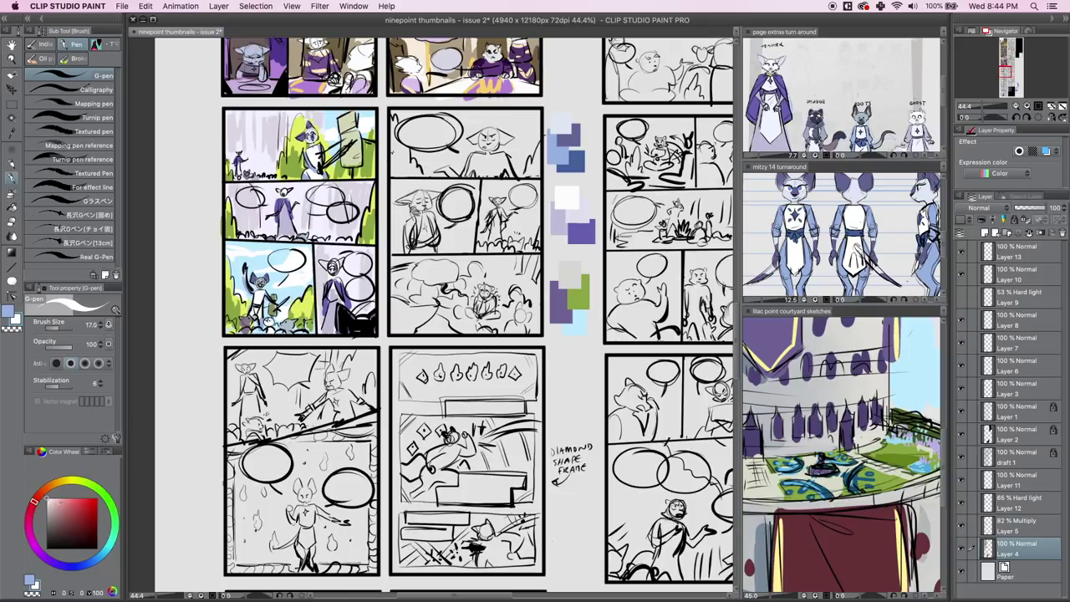
left_click(46, 511)
left_click_drag(227, 320, 233, 332)
Mix a tan, sample the yellow banner trim in the courtyard sketch, and adjust it to a pale yellow for small accents.
left_click(55, 483)
left_click_drag(66, 512, 65, 504)
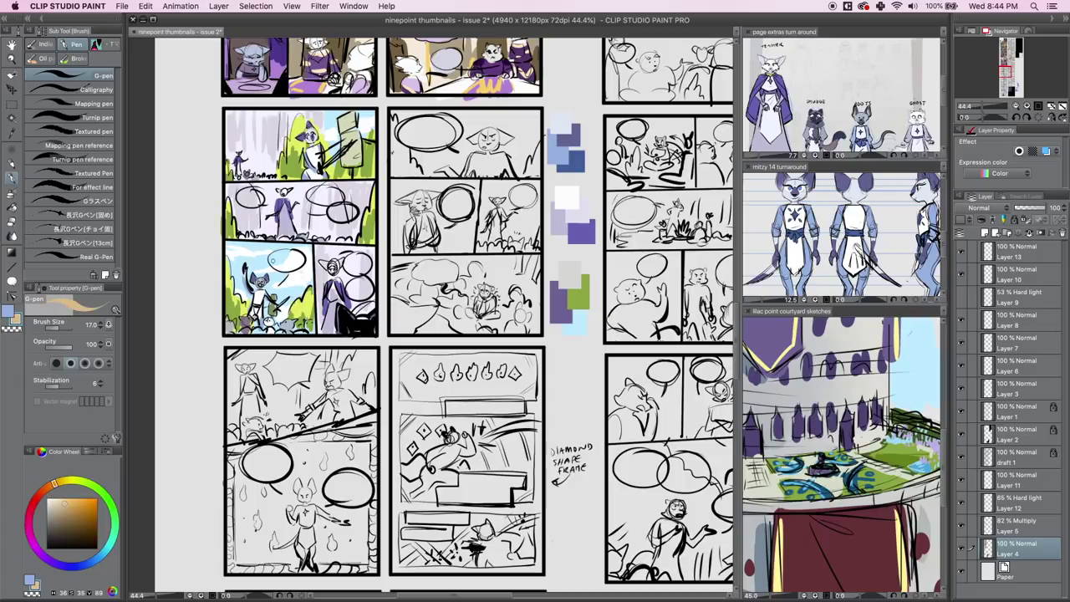
left_click(12, 133)
left_click(898, 339)
left_click(63, 484)
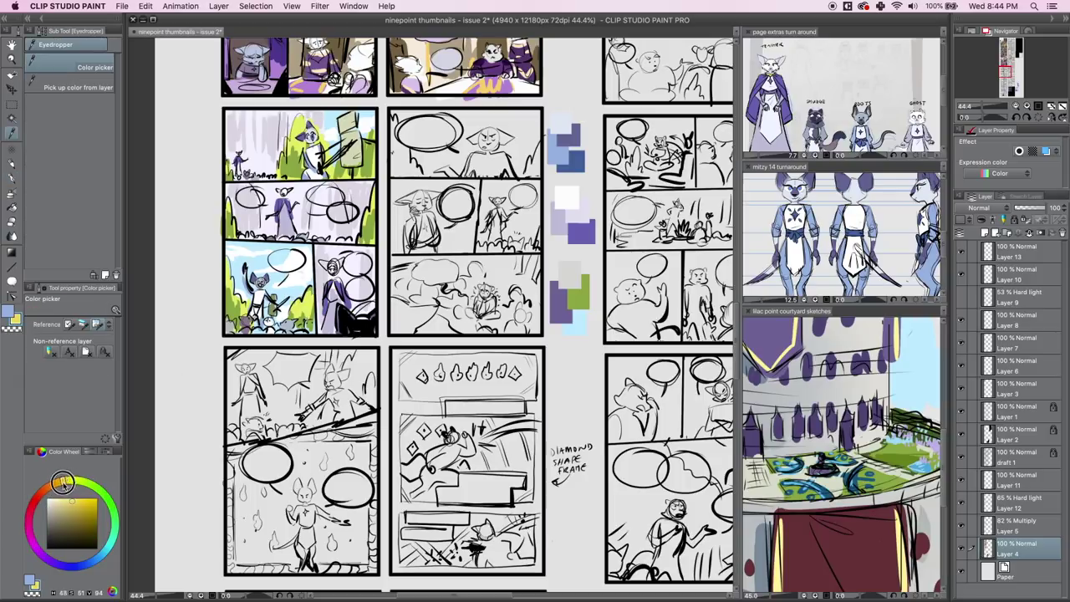
key("p")
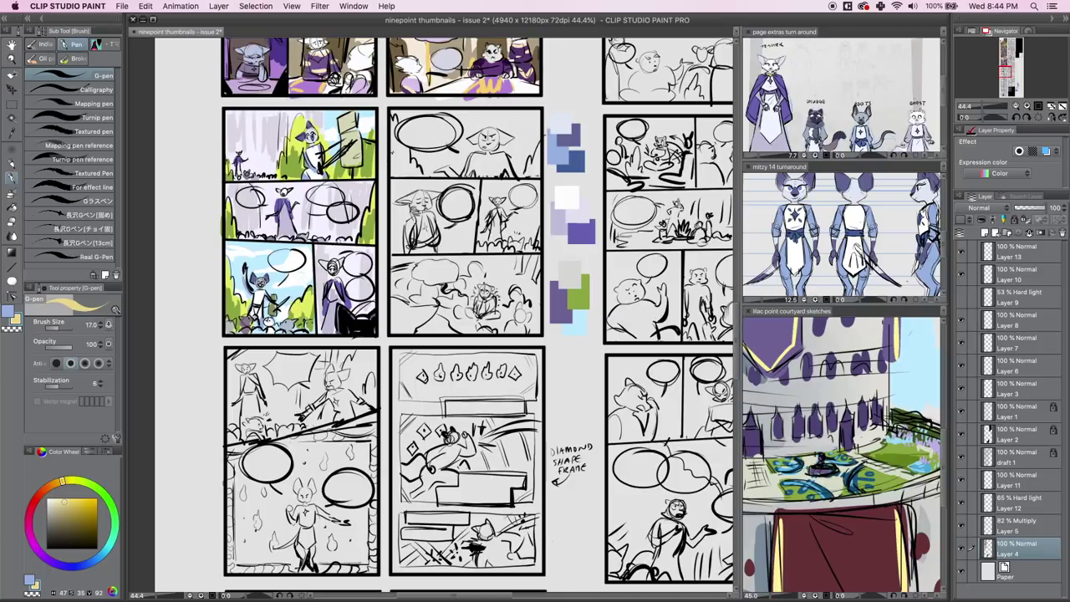
key("i")
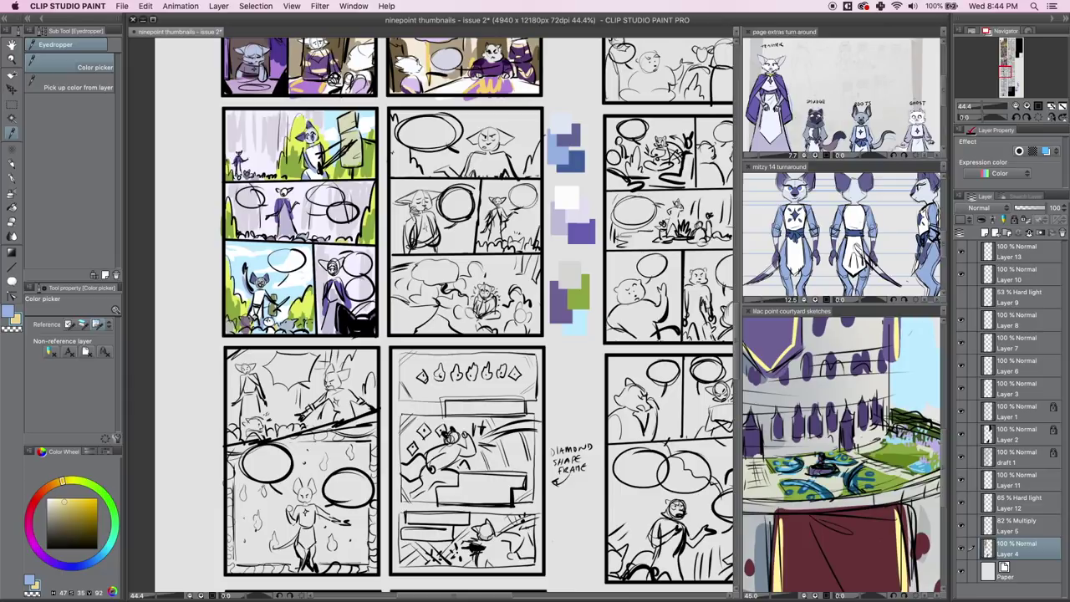
On the Multiply layer, Layer 5, pick a muted purple and shade the background of the lower-right panel.
left_click(1025, 523)
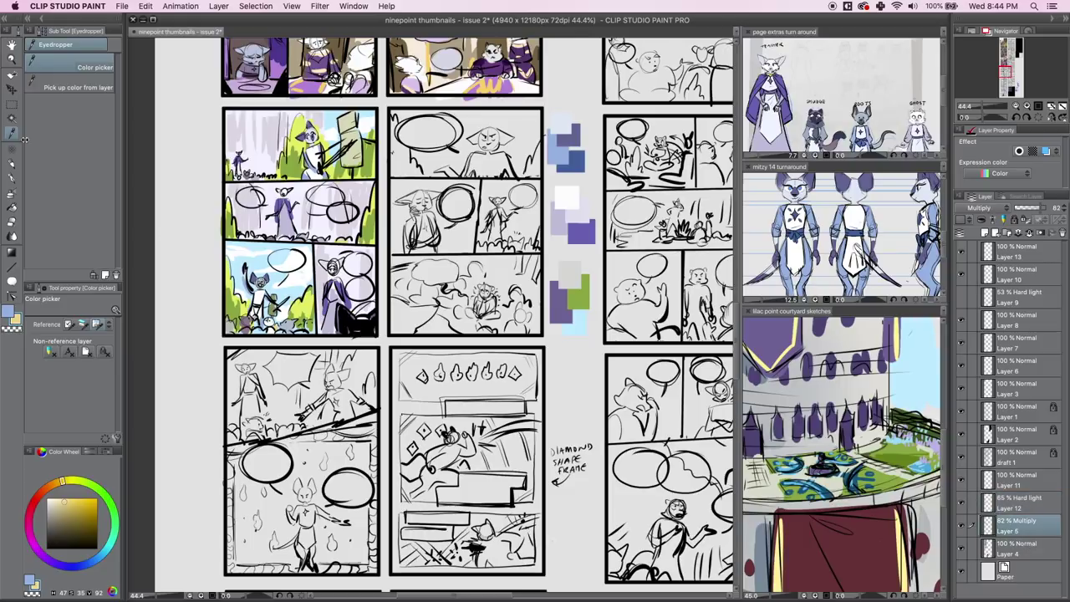
left_click(14, 179)
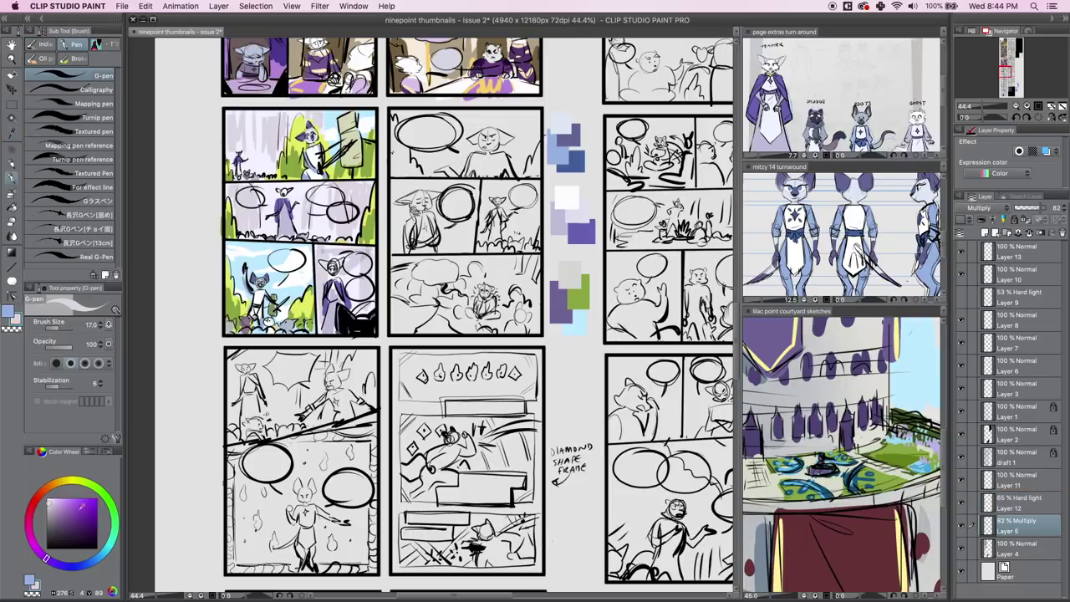
left_click(54, 512)
mouse_move(363, 250)
left_mouse_down()
mouse_move(320, 251)
mouse_move(361, 258)
mouse_move(344, 281)
mouse_move(373, 249)
mouse_move(321, 259)
mouse_move(317, 301)
mouse_move(322, 292)
left_mouse_up()
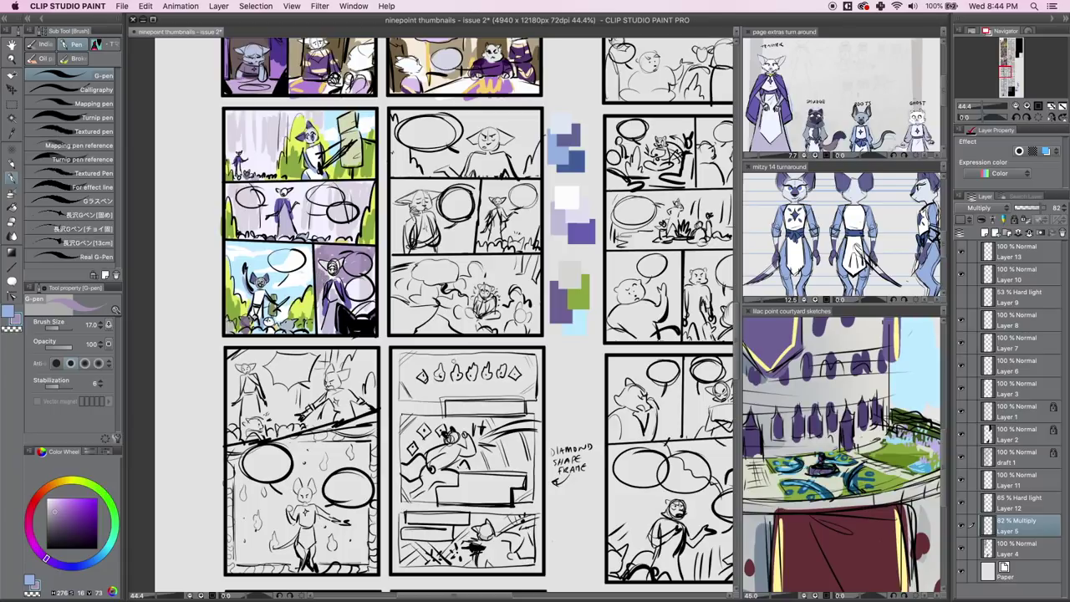
Add muted purple shadow strokes along the upper backgrounds of the middle and top panels.
left_click_drag(235, 186, 308, 184)
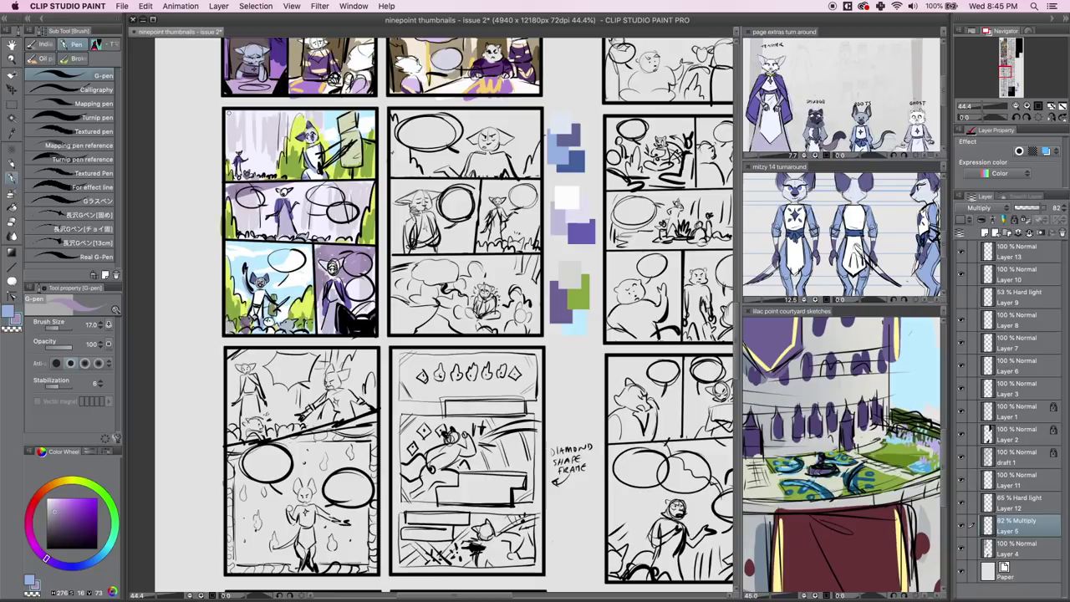
left_click_drag(231, 112, 232, 141)
left_click_drag(245, 111, 239, 130)
left_click_drag(316, 111, 326, 130)
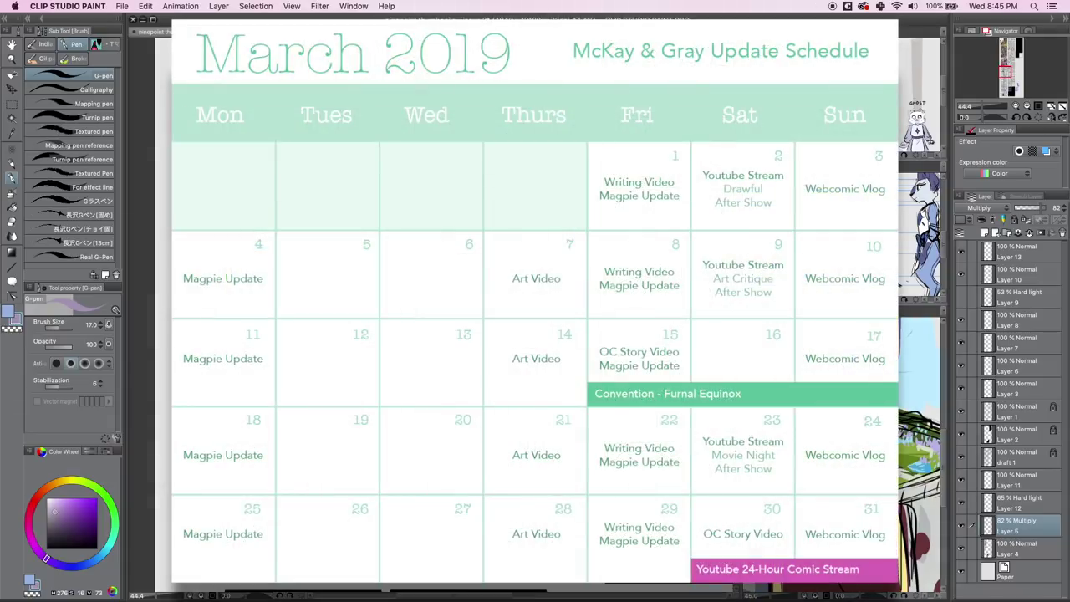
Try a pale lavender fill on the left speech balloon in the middle panel.
key("i")
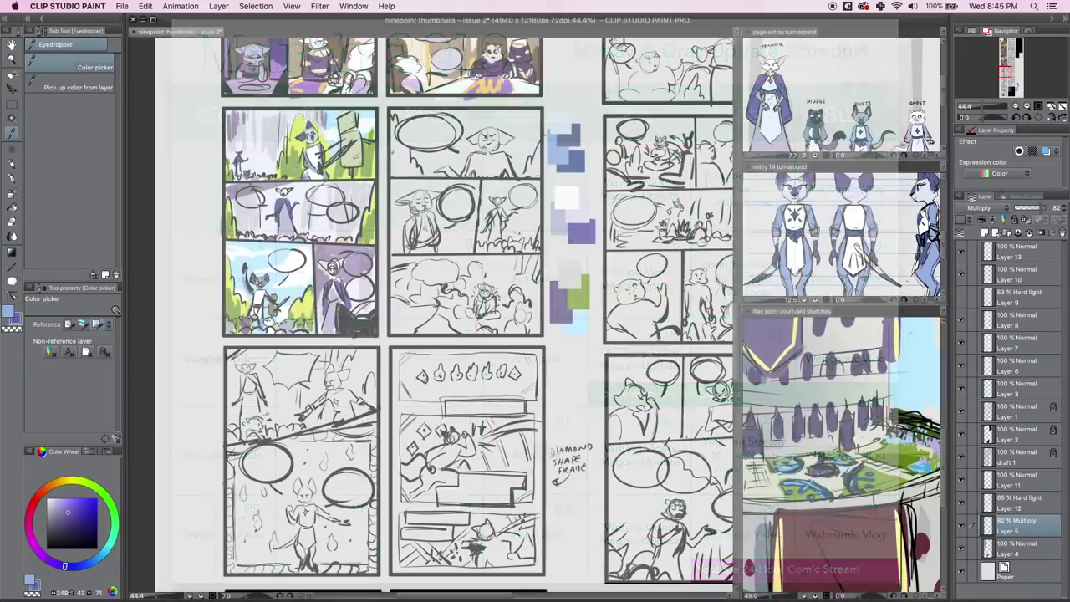
left_click(56, 499)
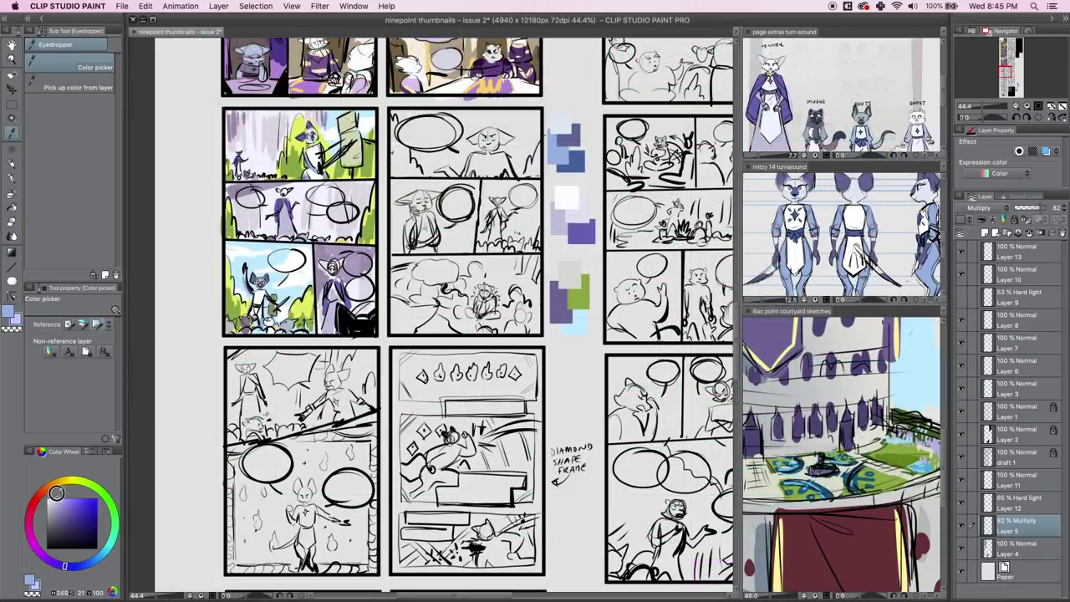
left_click(12, 178)
left_click_drag(248, 192, 248, 201)
left_click(53, 501)
left_click(246, 195, "alt")
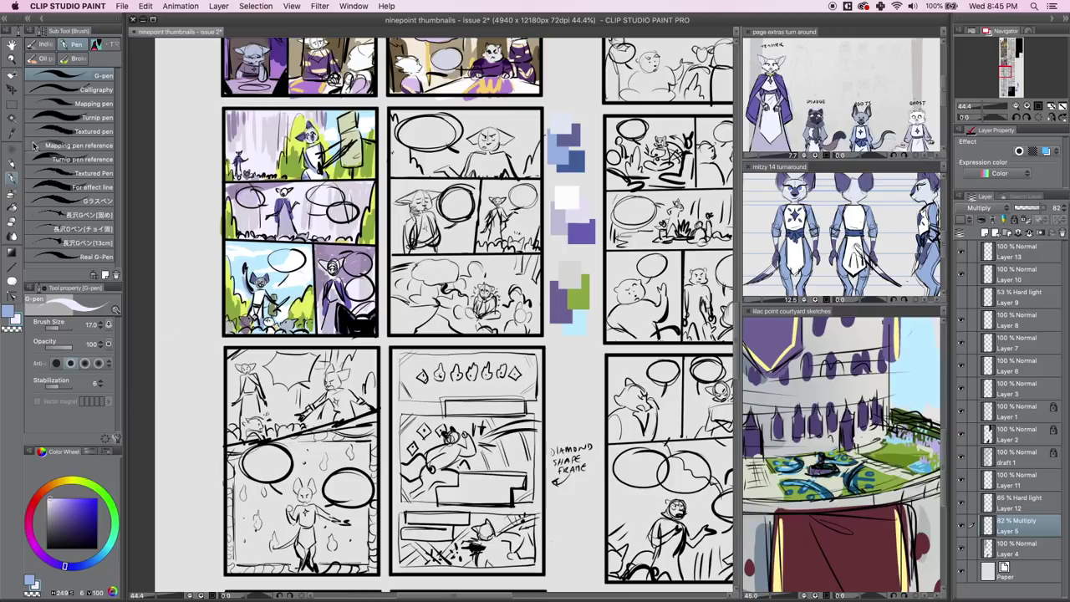
Sample the light sky blue, deepen it, and paint the speech balloons in the middle and lower-right panels.
left_click(266, 261, "alt")
left_click(247, 193, "alt")
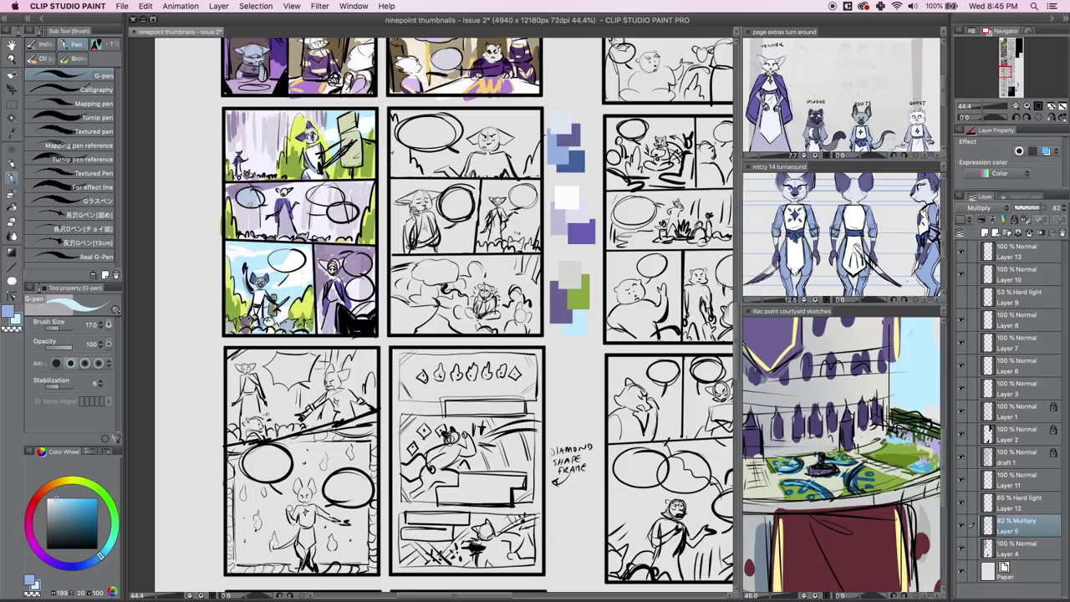
mouse_move(313, 196)
left_mouse_down()
mouse_move(330, 190)
mouse_move(336, 199)
mouse_move(315, 202)
mouse_move(352, 209)
mouse_move(341, 215)
left_mouse_up()
mouse_move(348, 266)
left_mouse_down()
mouse_move(366, 257)
mouse_move(368, 296)
mouse_move(350, 295)
mouse_move(368, 295)
mouse_move(364, 263)
mouse_move(350, 266)
mouse_move(363, 262)
mouse_move(368, 296)
left_mouse_up()
left_click(68, 517)
left_click(62, 507)
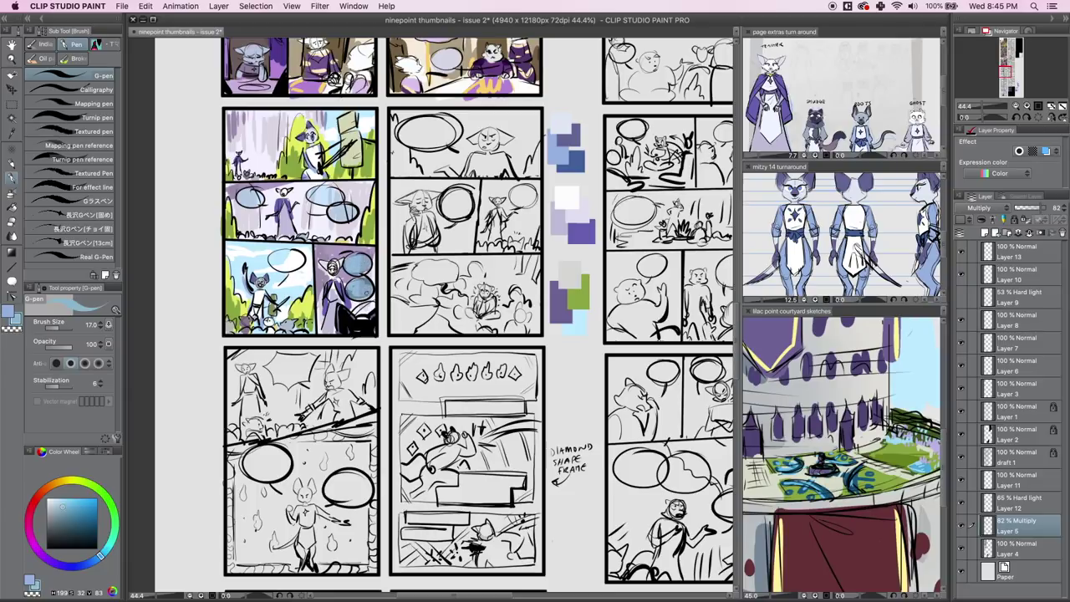
Sample the yellow-green foliage, lighten it to a pale yellow, and fill the speech balloon in the lower-left panel.
left_click(11, 134)
left_click(338, 253)
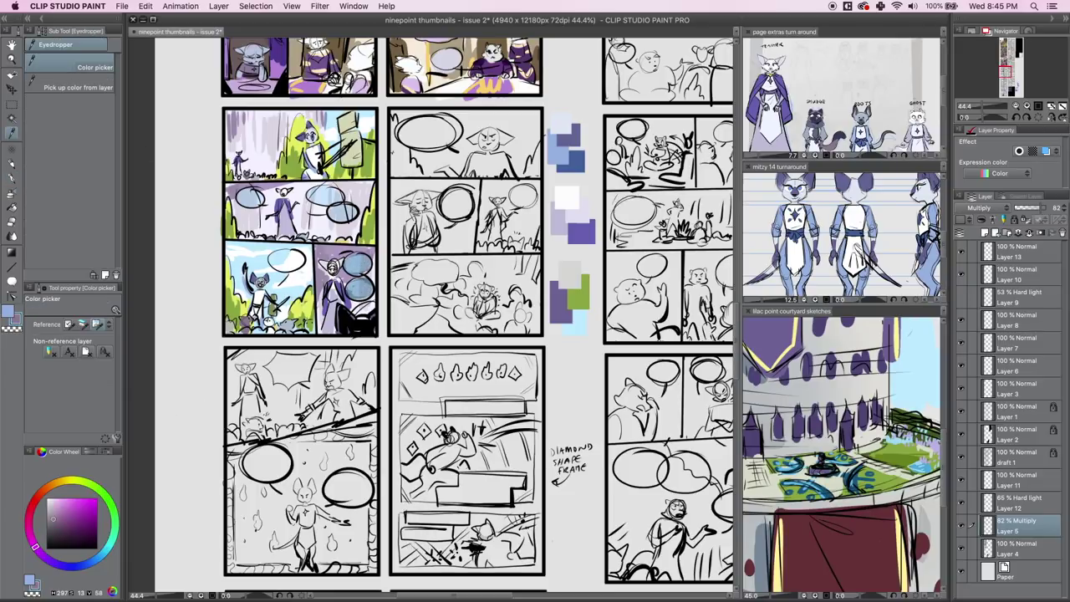
left_click(301, 304)
left_click_drag(70, 504, 62, 489)
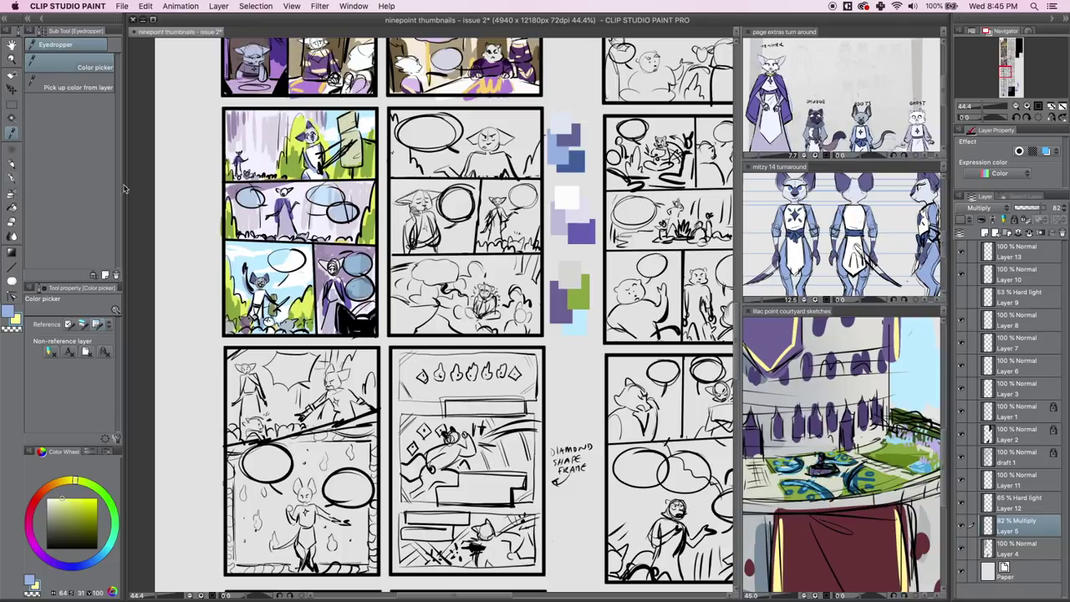
left_click(12, 178)
left_click_drag(283, 266, 287, 252)
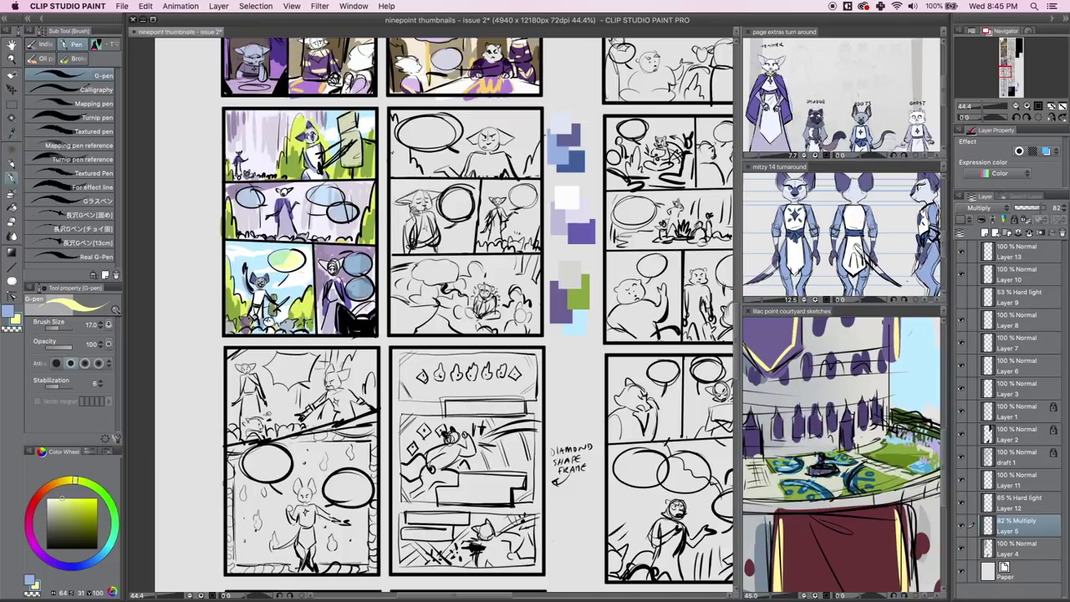
On Layer 4, sample the sky blue and fill in the middle panel's speech balloons with the Rough pencil.
left_click(1014, 551)
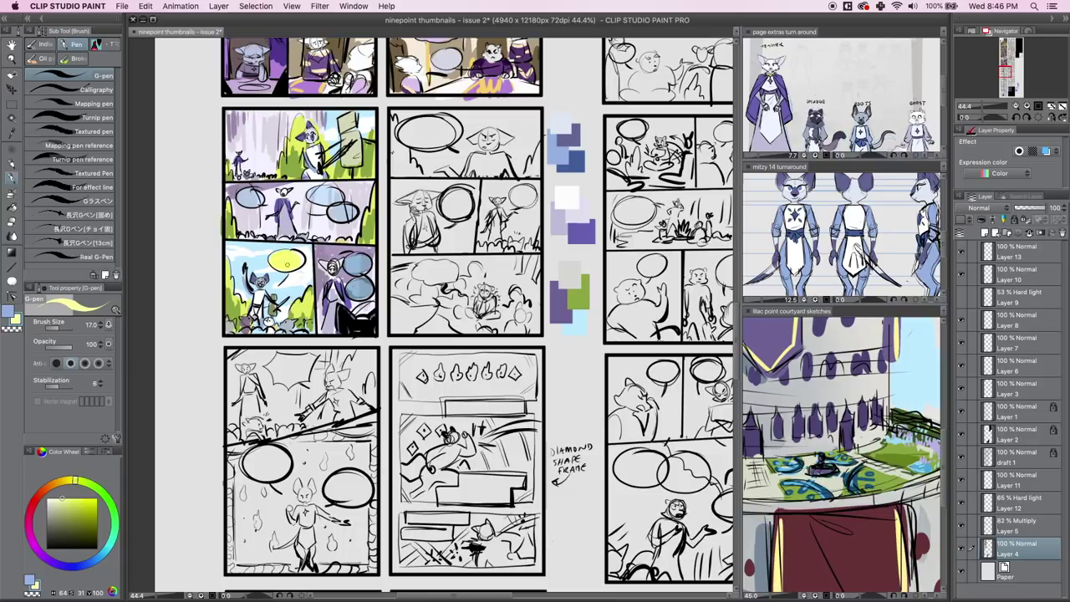
left_click(12, 133)
left_click(338, 117)
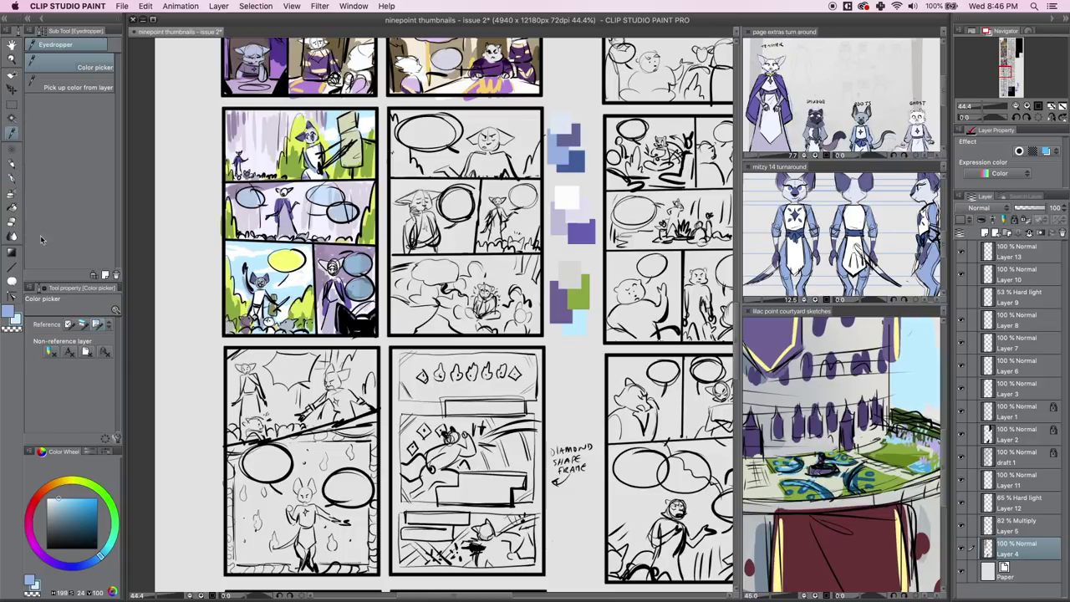
left_click(11, 164)
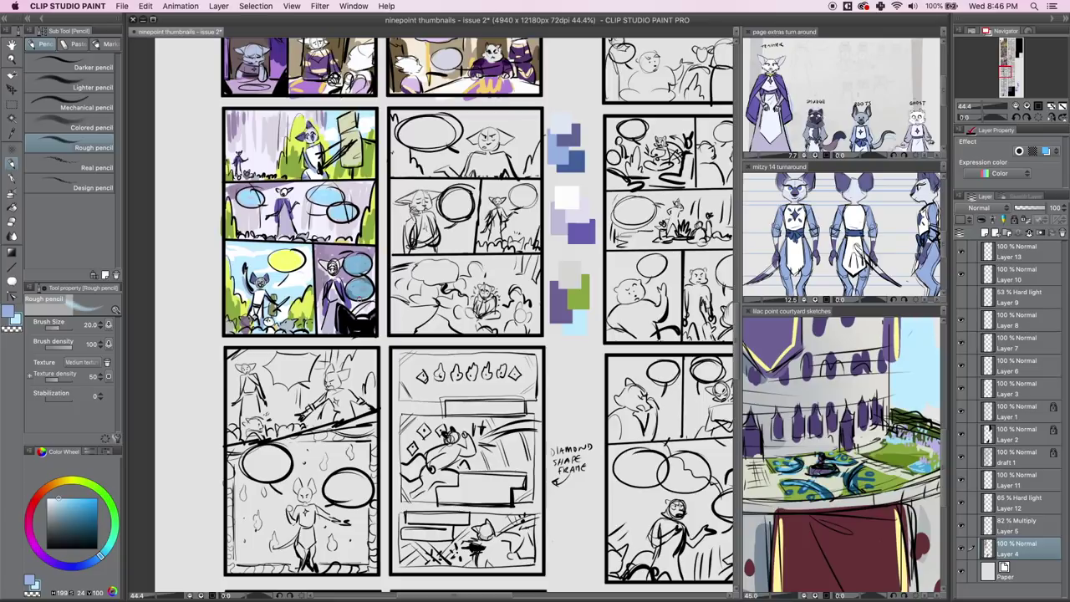
Select the uncoloured page thumbnail beside the coloured outdoor page and fill it with grey sampled from the courtyard sketch.
key("m")
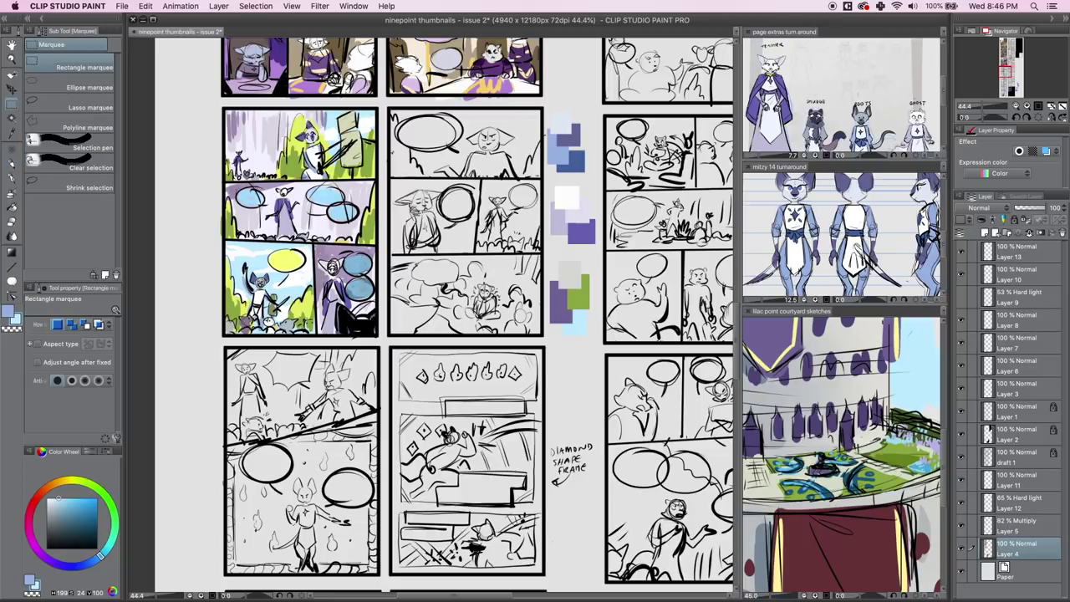
left_click_drag(390, 107, 543, 337)
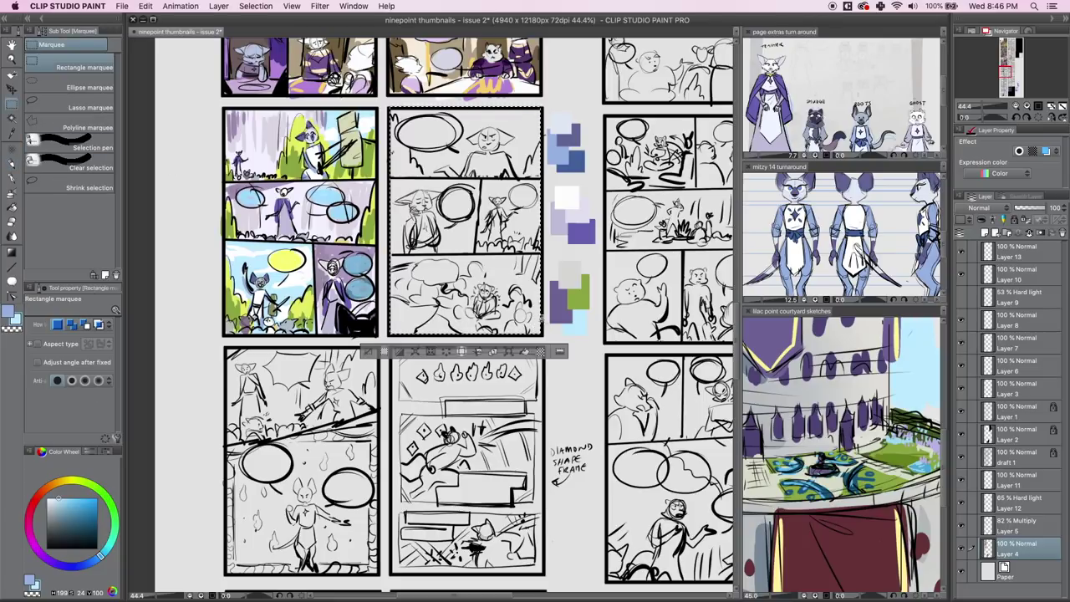
key("i")
left_click(829, 339)
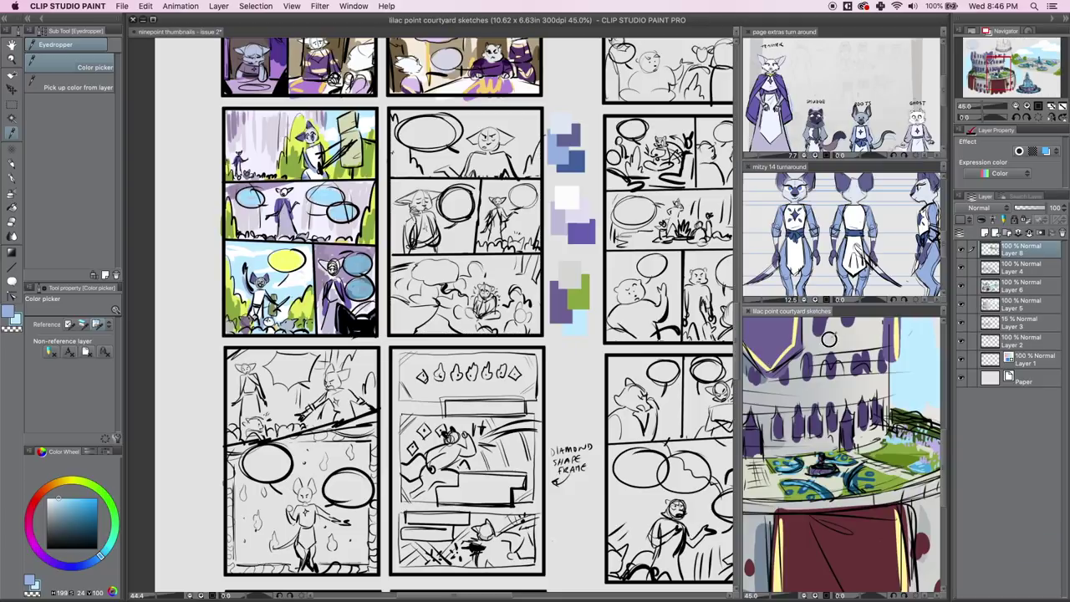
key("g")
left_click(460, 209)
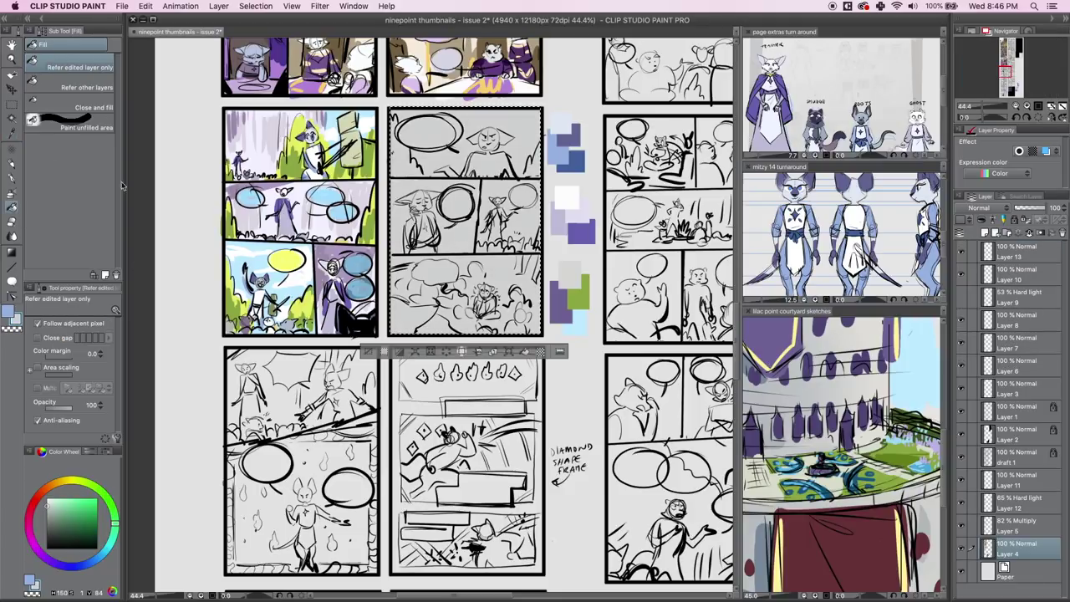
Sample a pale lavender and refill the selected page thumbnail with it on Layer 4.
key("m")
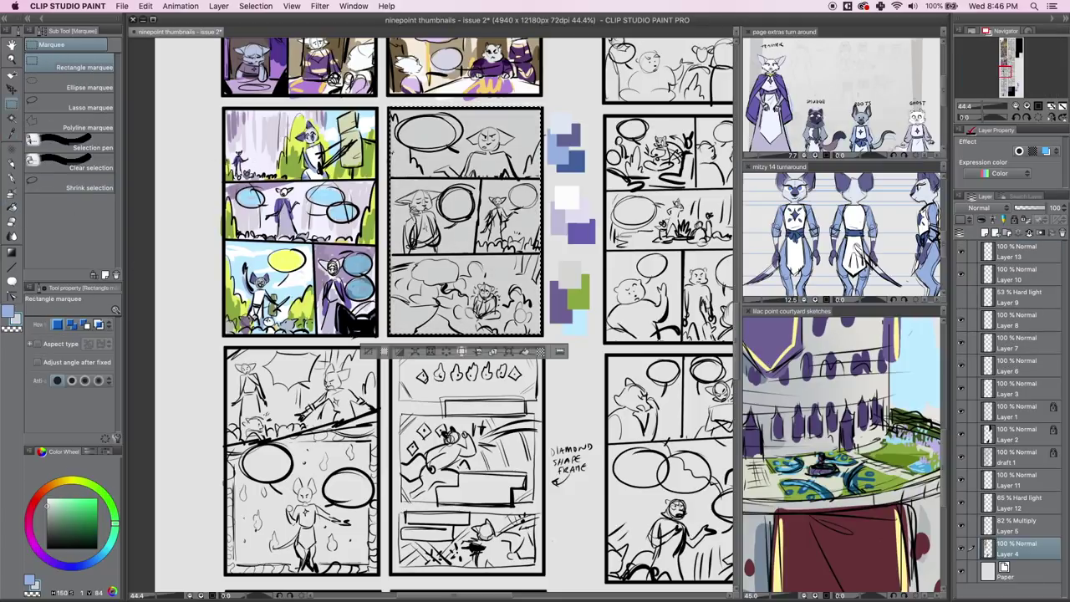
key("i")
left_click(583, 208)
key("g")
left_click(479, 186)
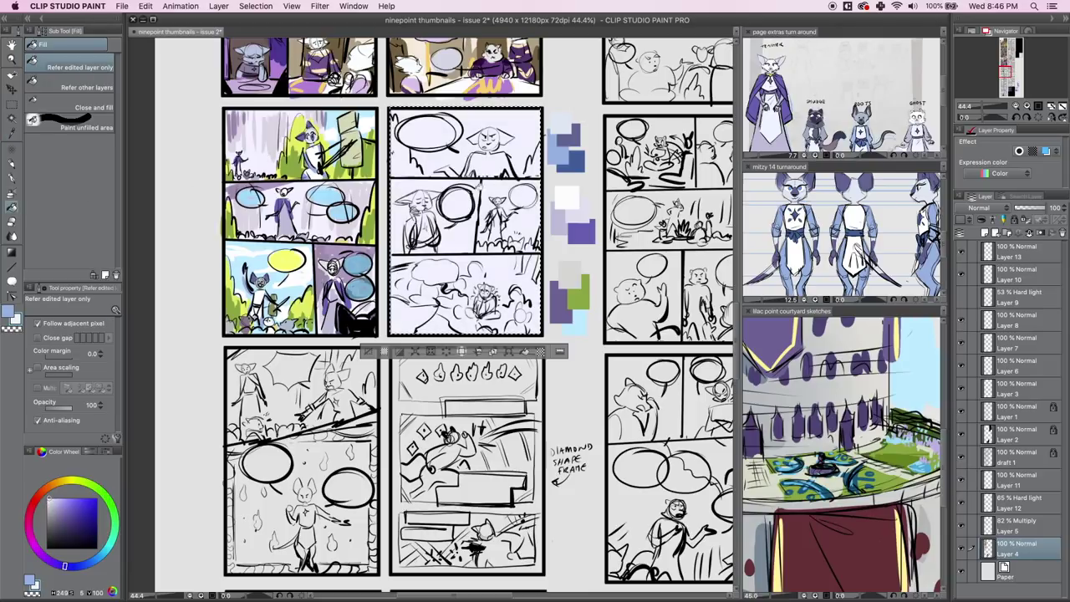
Sample the light sky blue and paint the top panel's sky with the G-pen at size 80.
key("i")
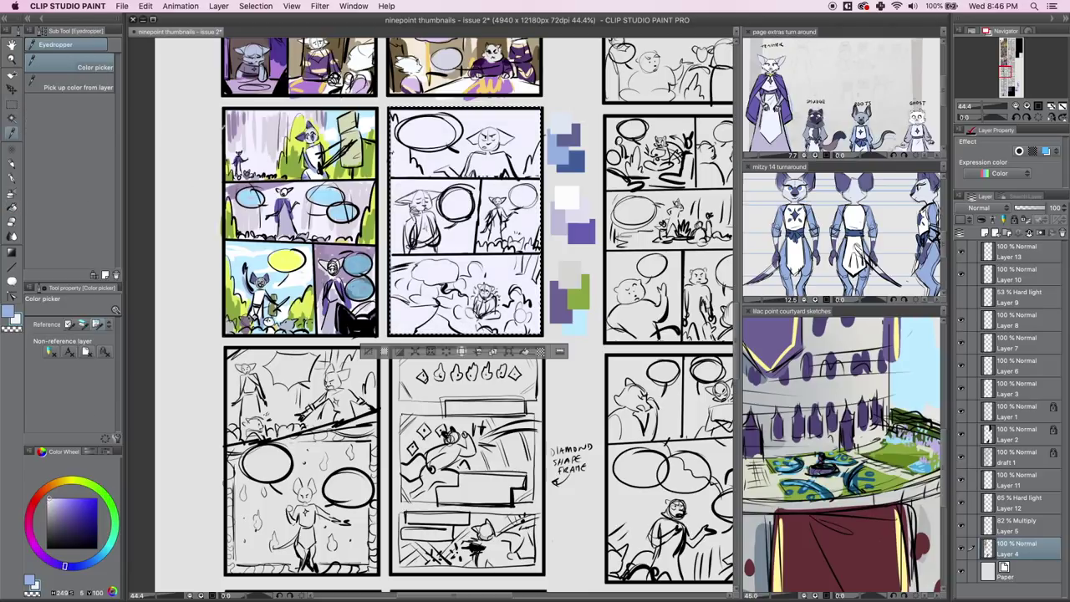
left_click(298, 131)
left_click(575, 324)
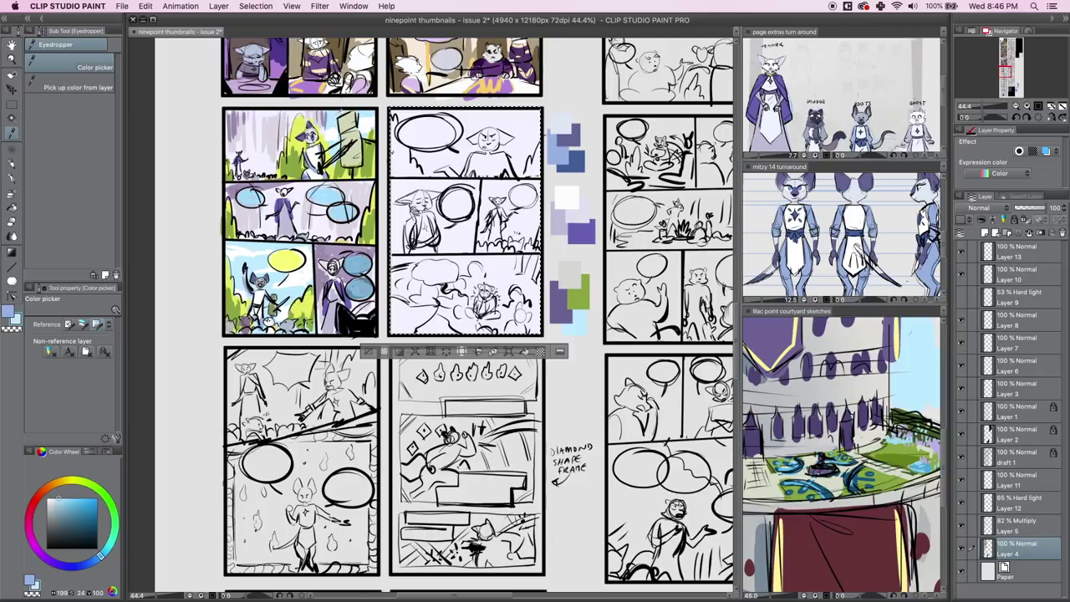
left_click(13, 179)
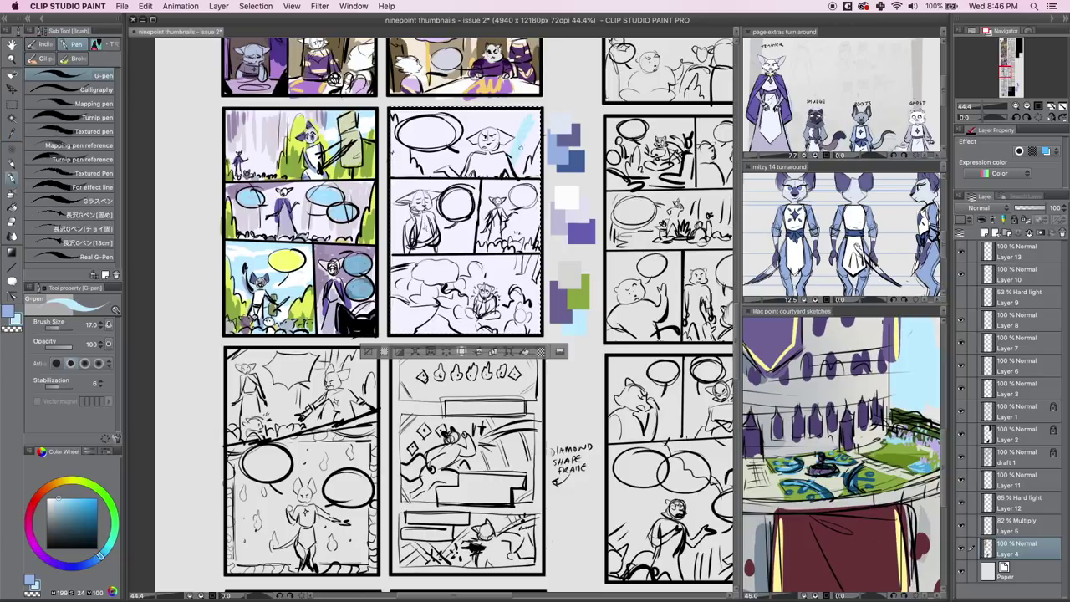
key("]")
key("]")
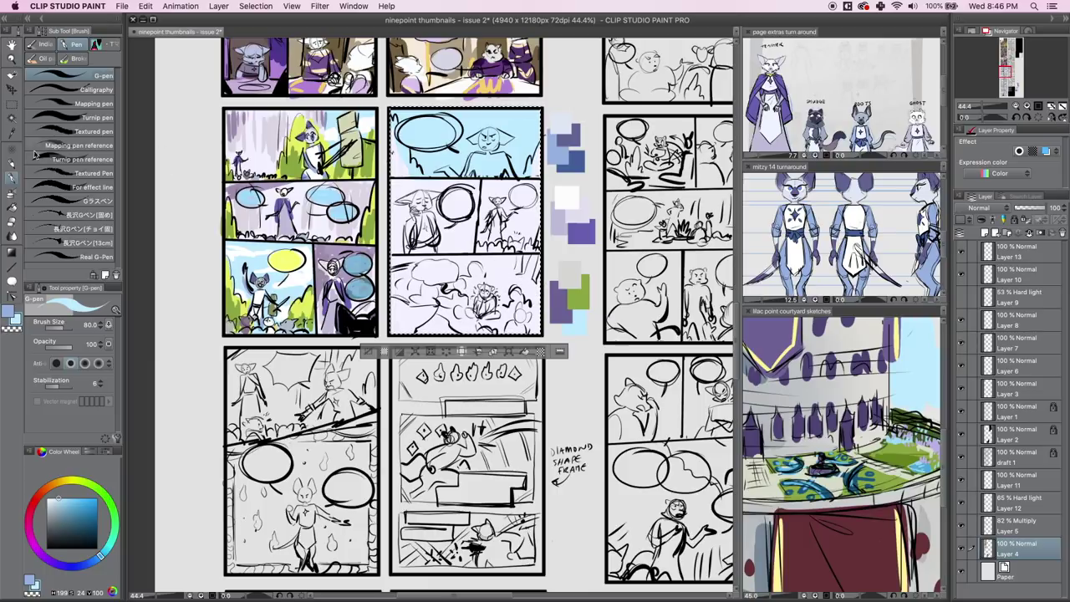
Sample the bright yellow-green and paint the foliage along the edges of the selected page's panels.
key("i")
left_click(15, 178)
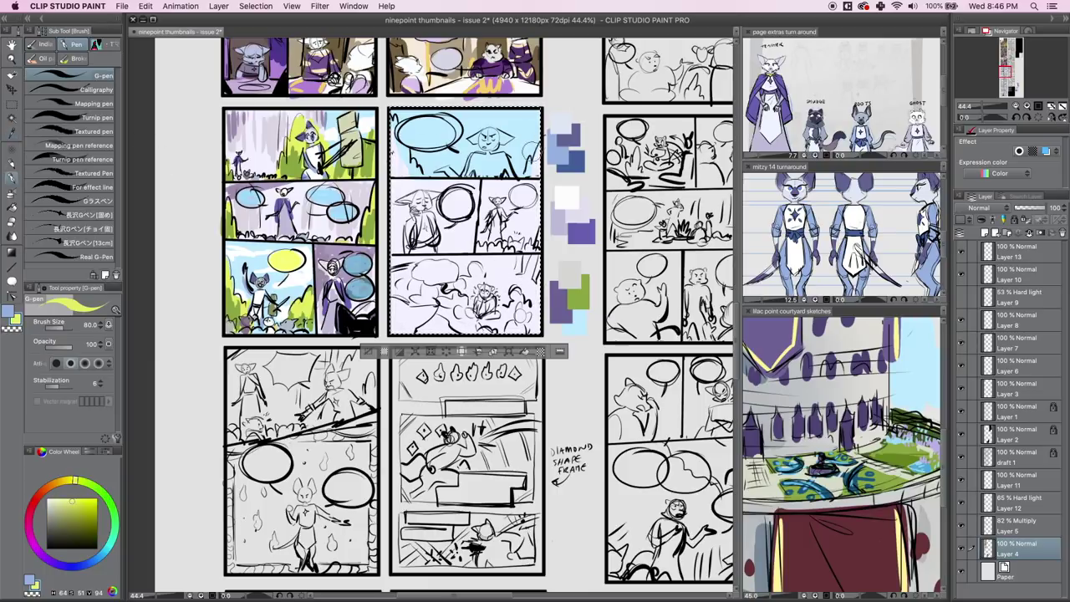
left_click_drag(533, 162, 544, 170)
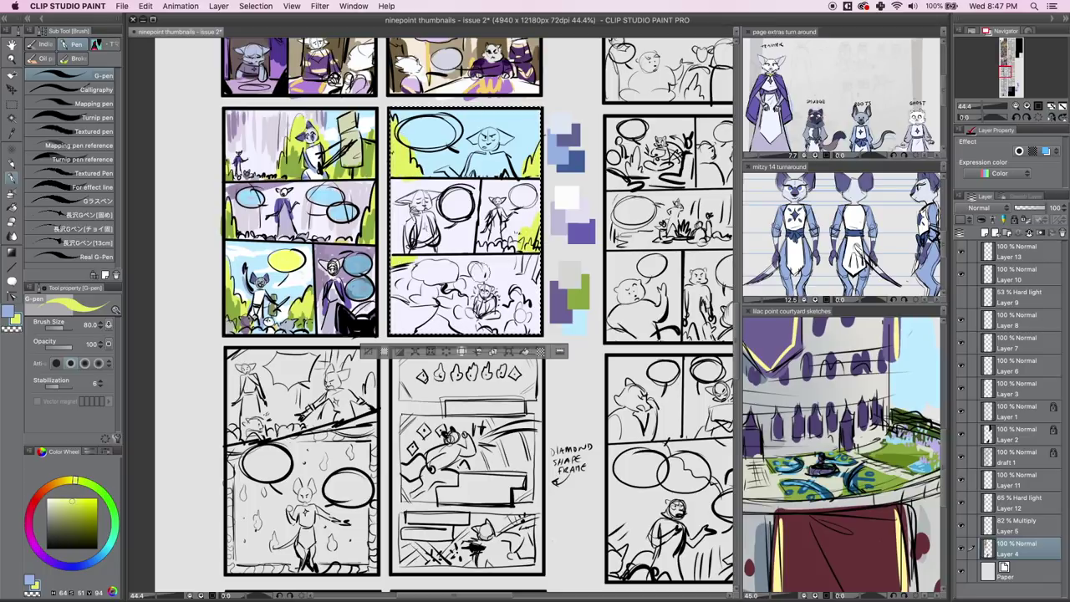
Sample the greyish lavender from the coloured page and paint the backgrounds and crowd shading in the middle and lower panels.
left_click(13, 130)
left_click(245, 130)
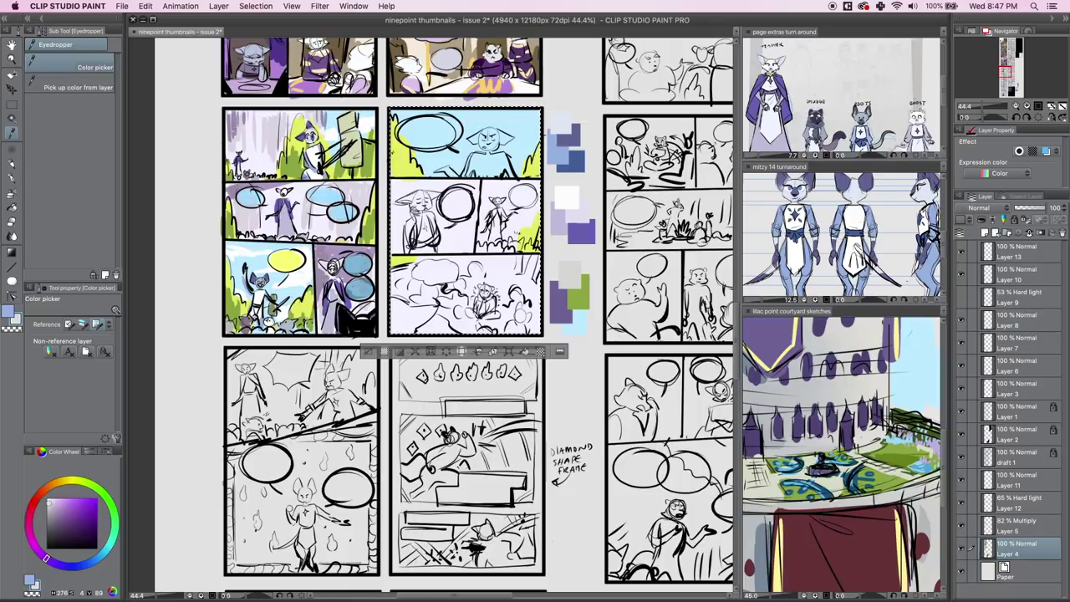
left_click(11, 178)
left_click(12, 177)
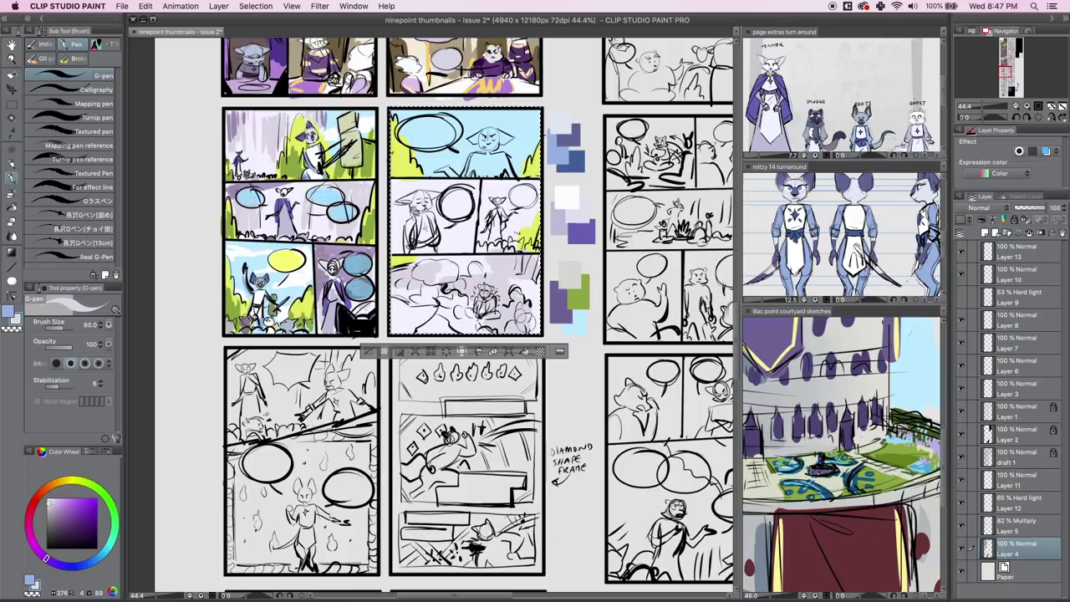
left_click_drag(440, 321, 451, 330)
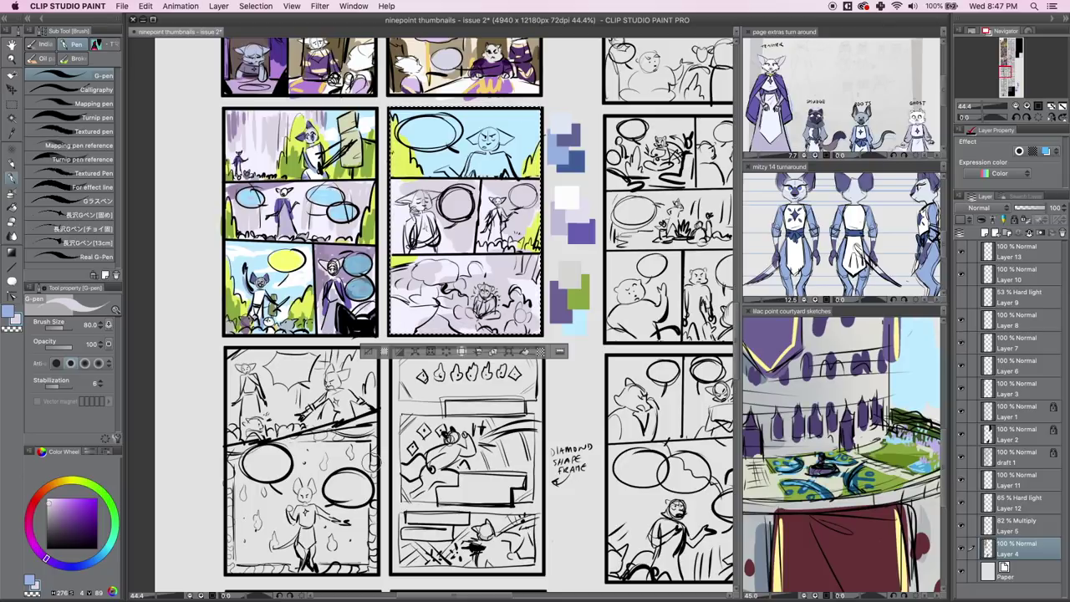
Sample white from the neighbouring page's clouds and paint clouds in the top panel's sky.
left_click(11, 134)
left_click(302, 275)
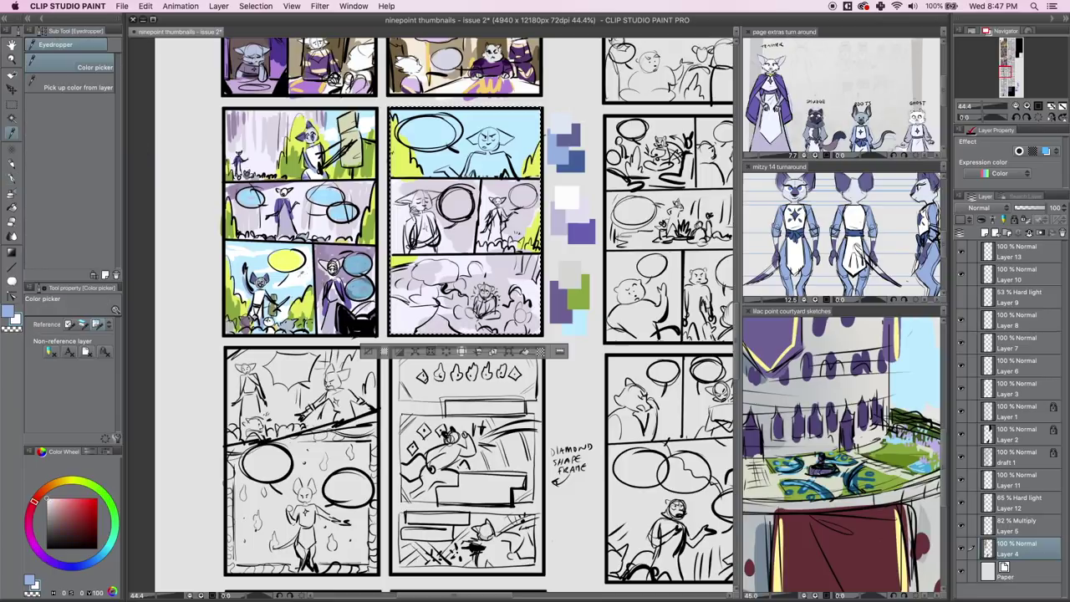
left_click(11, 177)
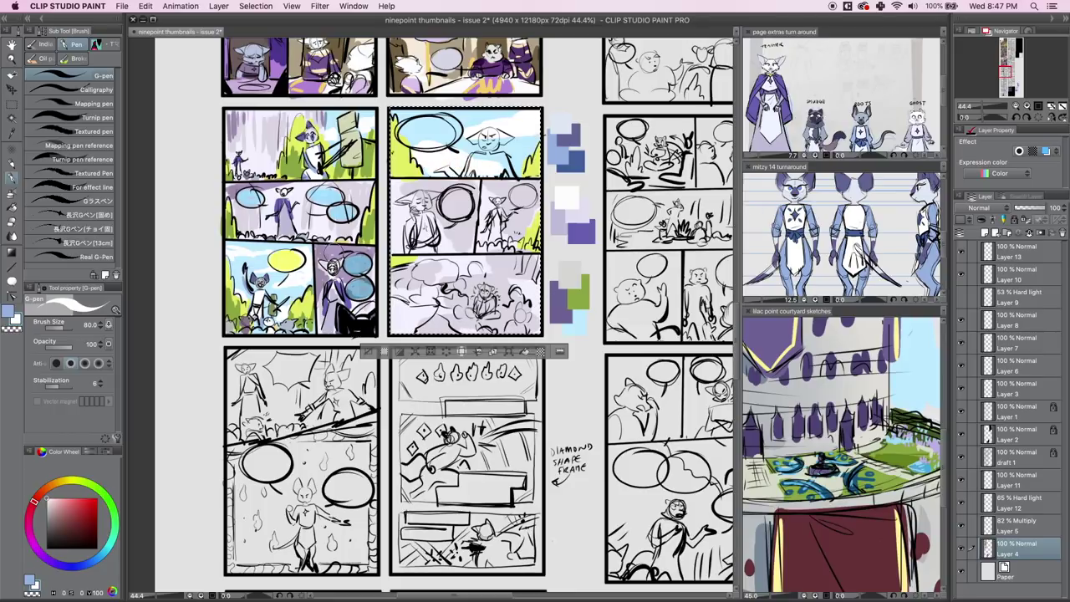
Sample a darker leaf green and paint shadows into the foliage of the selected page's panels.
left_click(14, 134)
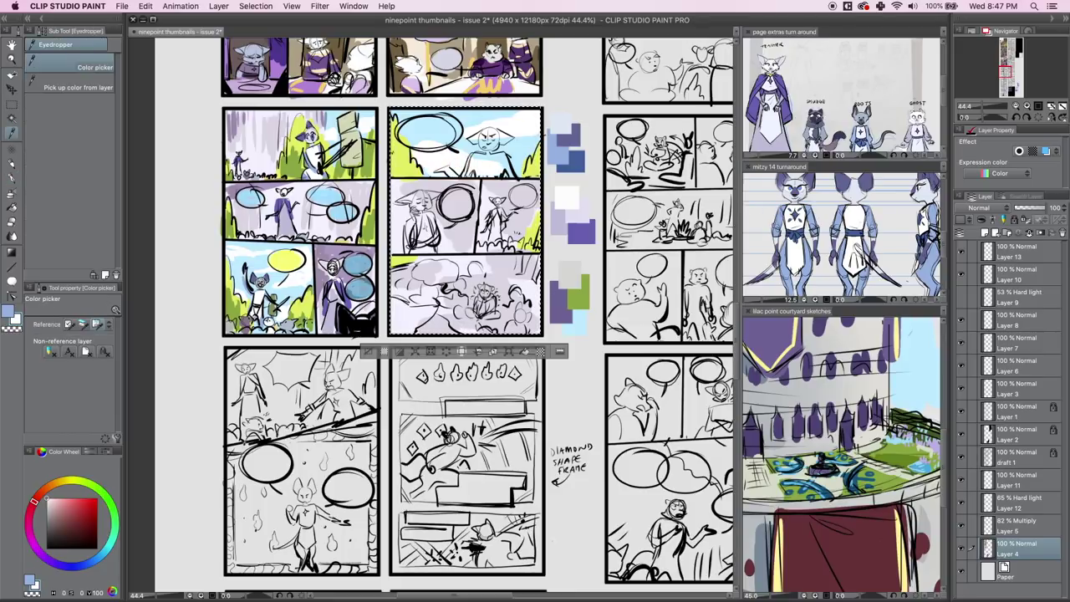
left_click(404, 167)
key("p")
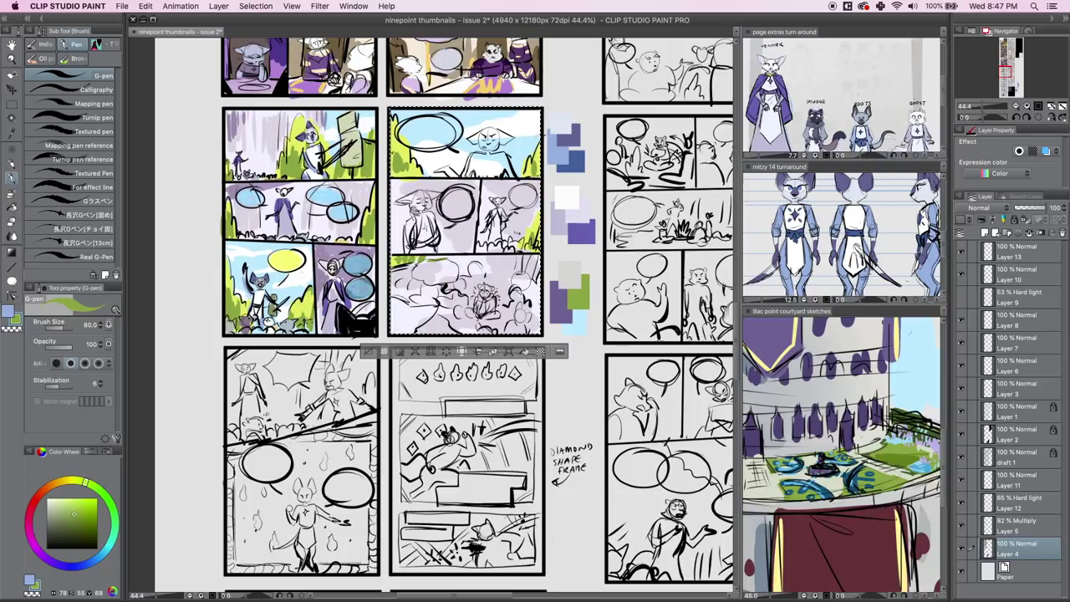
Fill the lower panel's speech balloon with sampled purple, the middle balloons with light sky blue and the top balloon with a deeper blue.
left_click(277, 69, "alt")
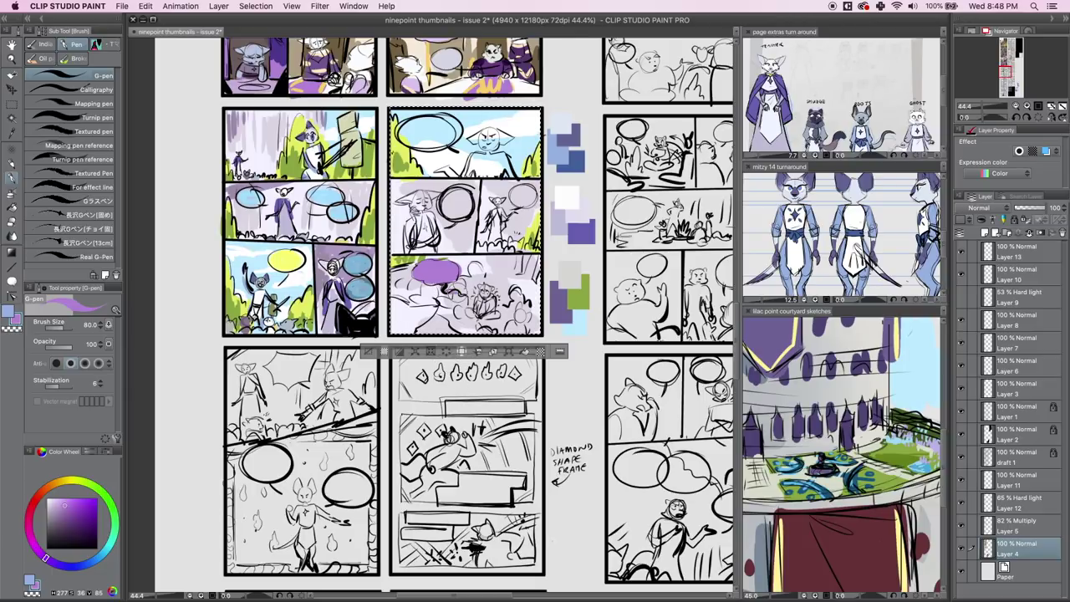
left_click(13, 134)
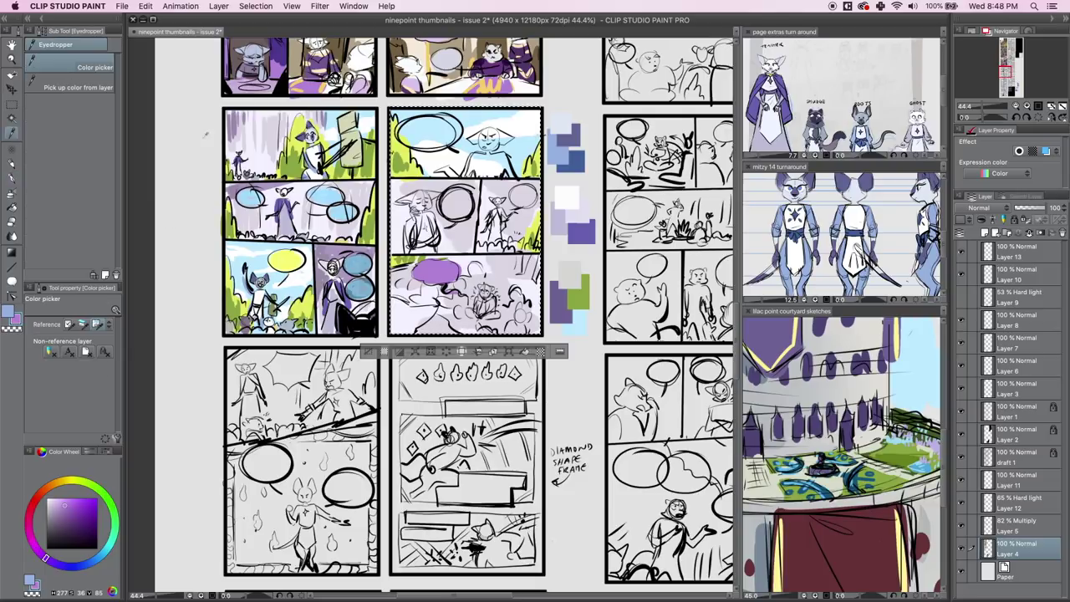
left_click(322, 201)
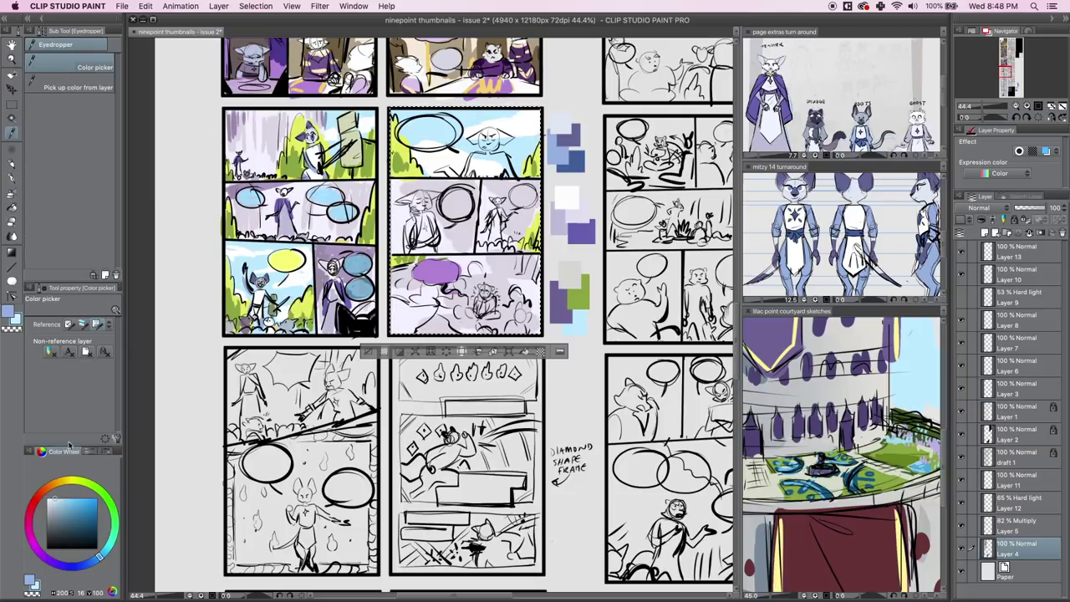
left_click(11, 178)
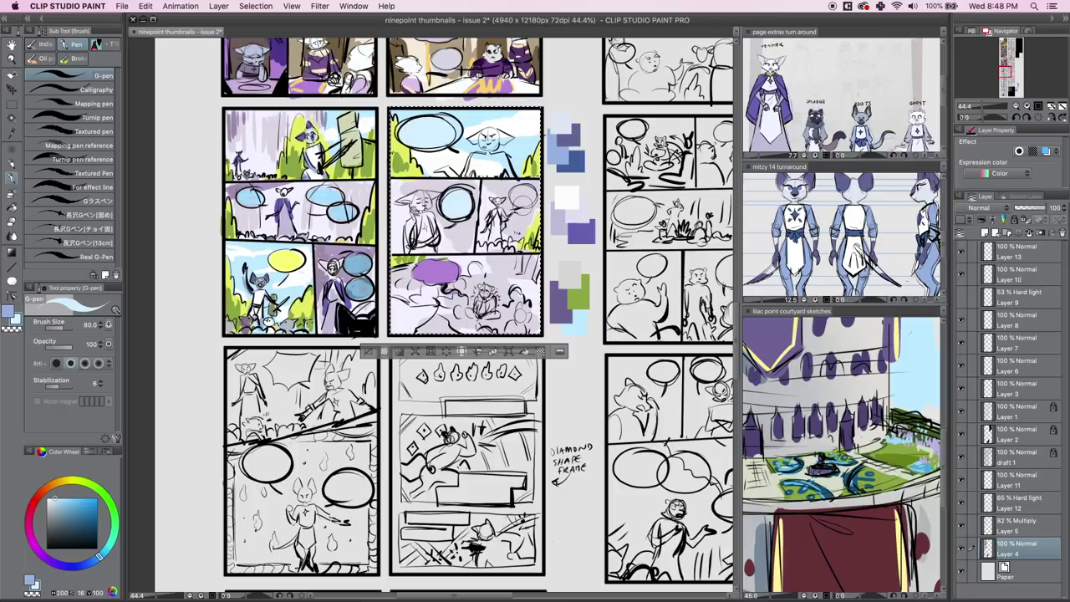
left_click(67, 505)
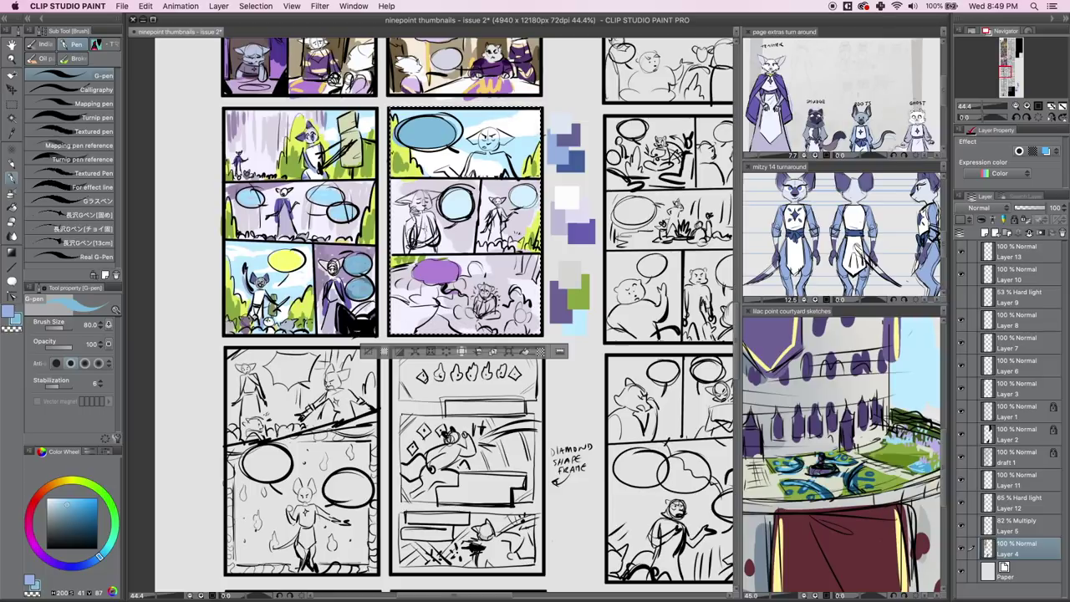
Colour the top panel character's face pale blue and the ears a muted blue-purple sampled from the coloured page.
key("i")
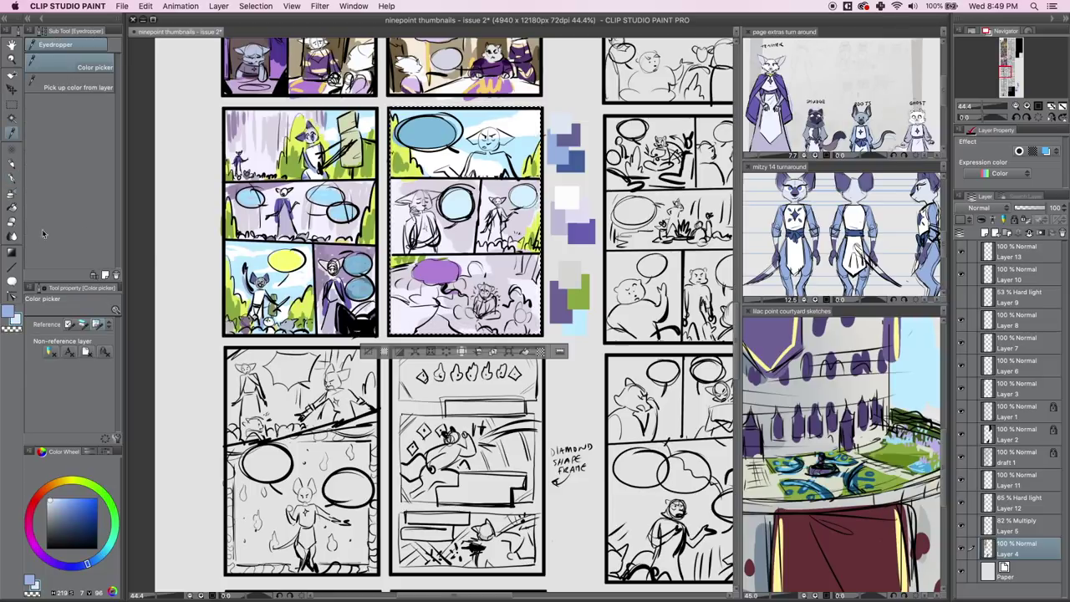
left_click(12, 178)
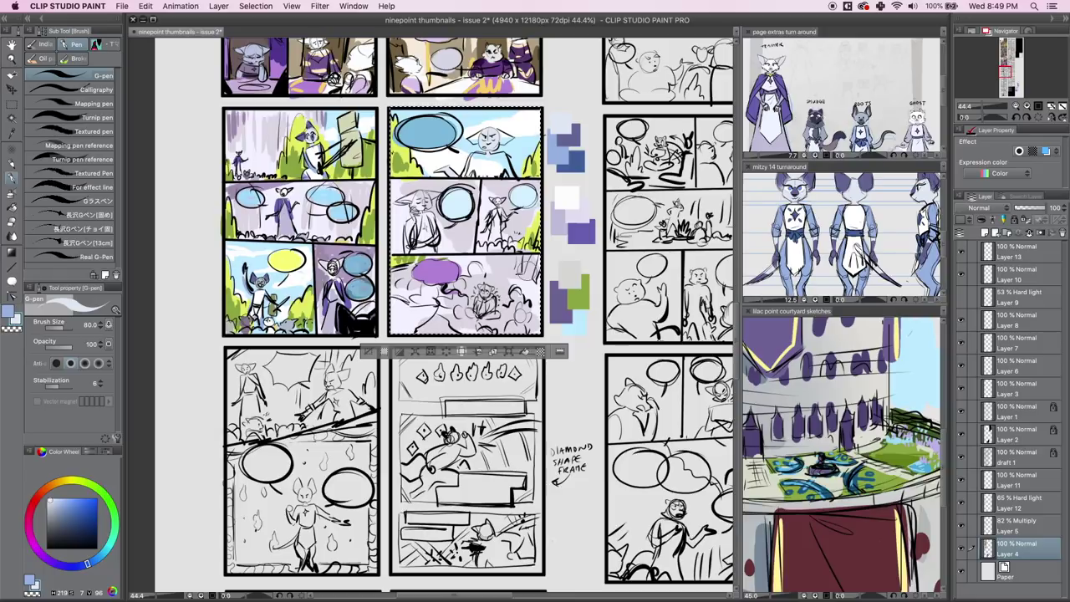
key("i")
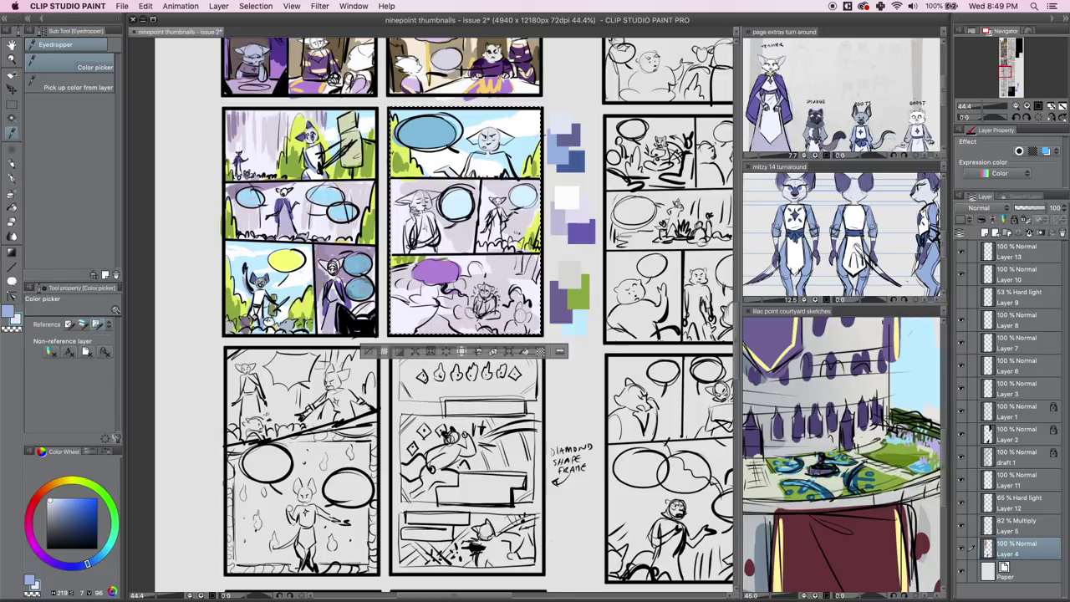
left_click(300, 137)
left_click(12, 179)
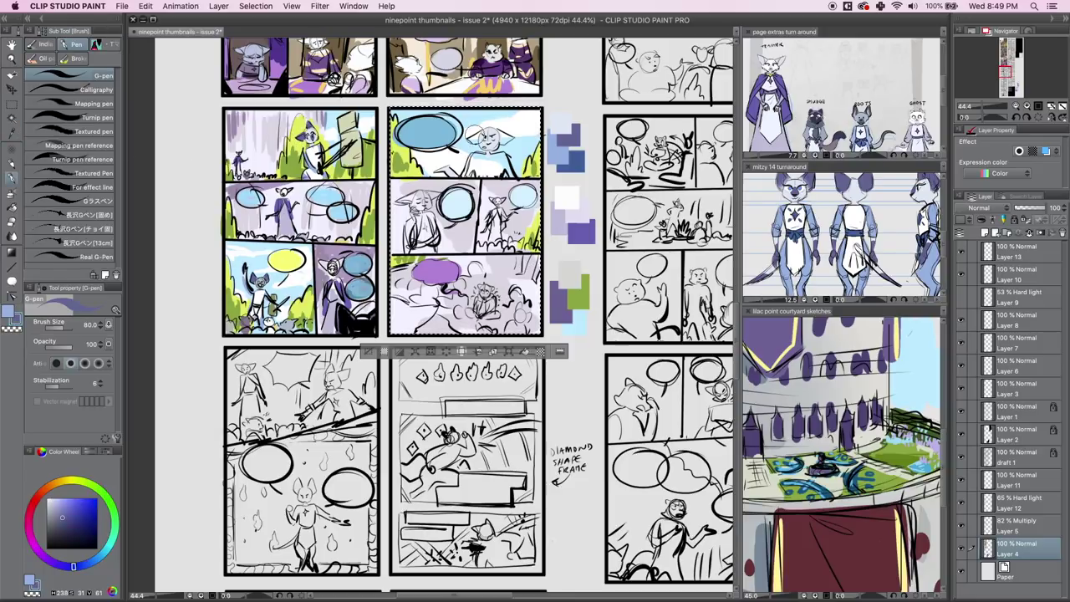
left_click_drag(478, 135, 480, 141)
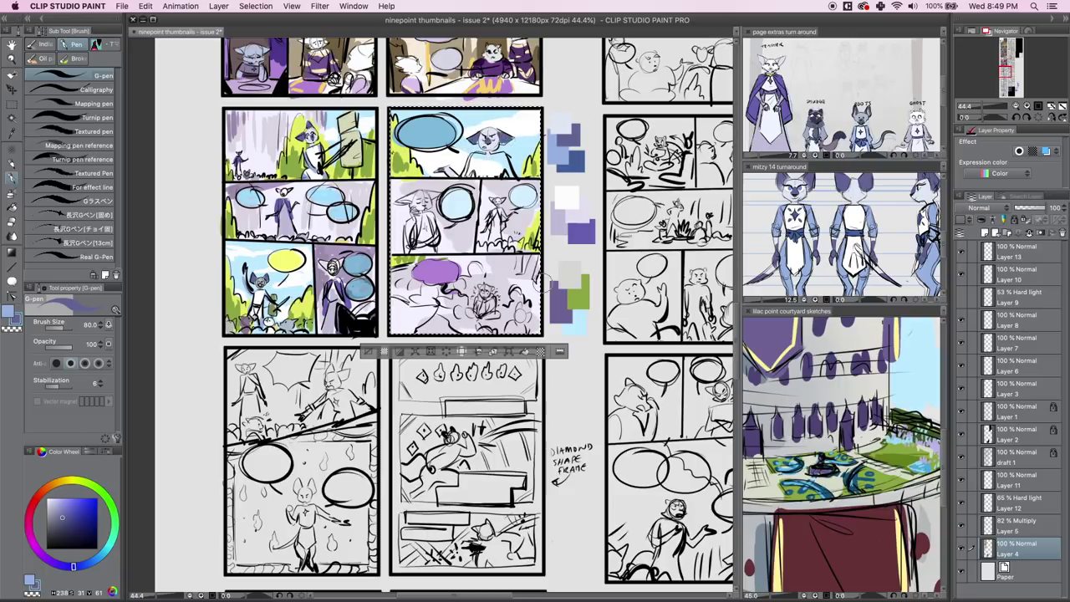
Paint the top panel character's body with a sampled medium blue and the tunic with white.
key("i")
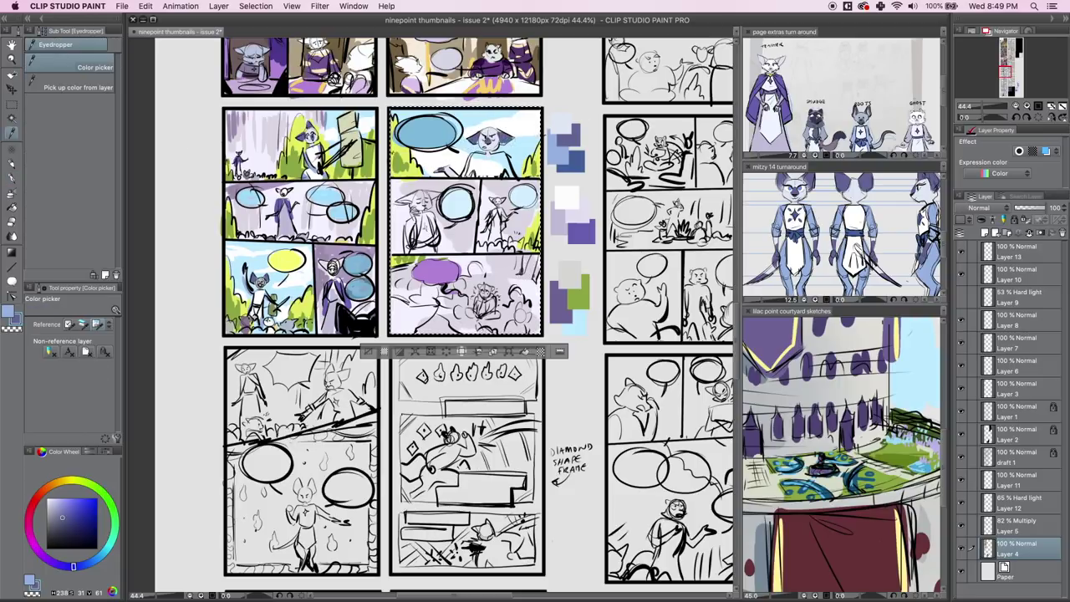
left_click(302, 171)
left_click(12, 179)
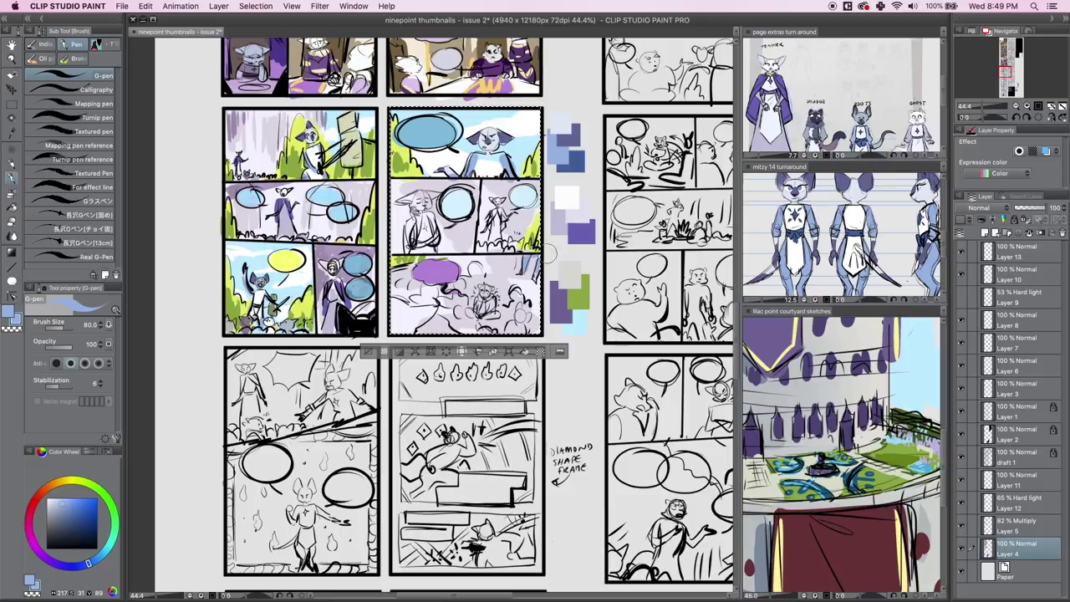
key("i")
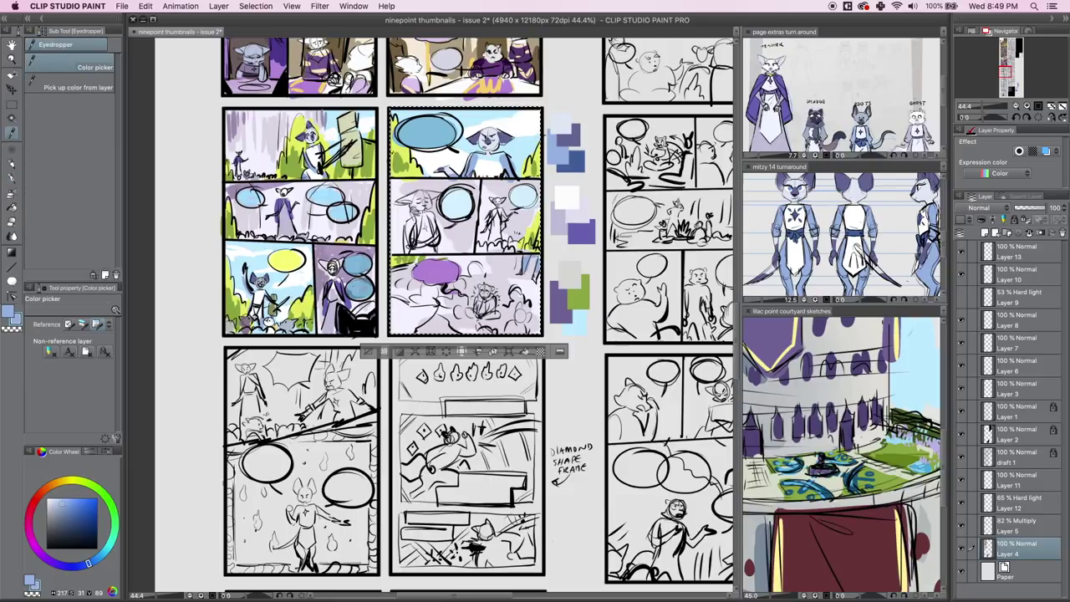
left_click(12, 178)
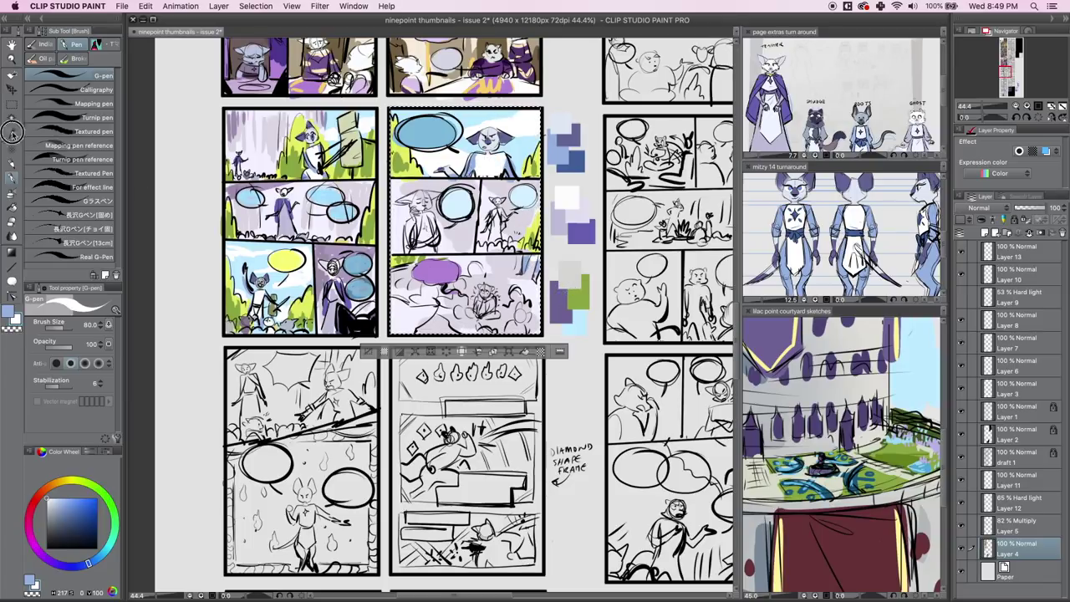
Sample the white swatch and paint the middle-left panel character's head and the left figures in the lower panel.
key("i")
left_click(570, 216)
left_click(567, 198)
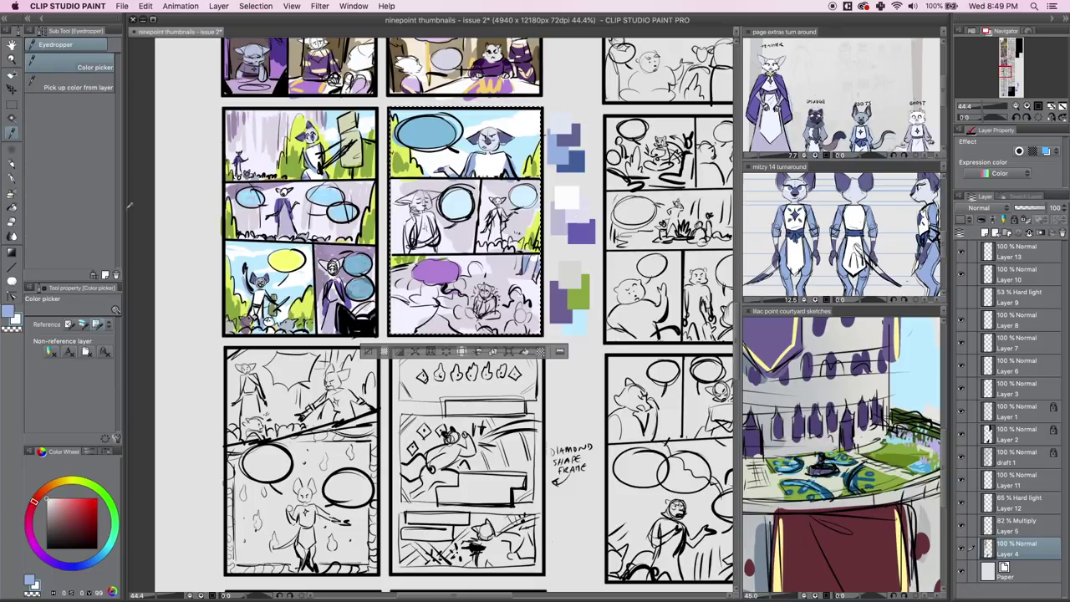
left_click(11, 179)
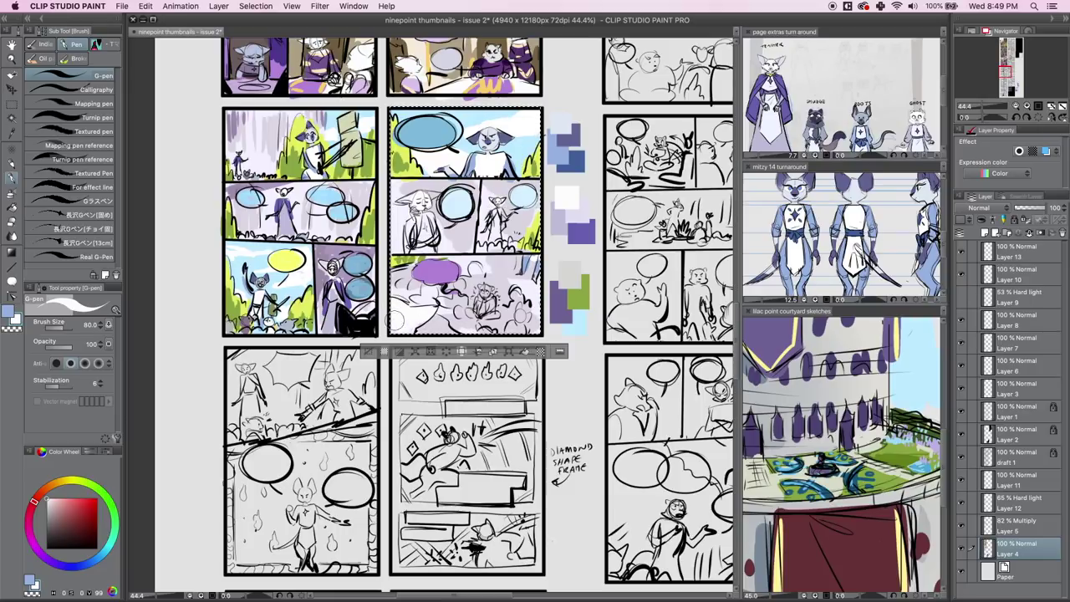
Touch up the pale figures with sampled light lavender and base the lower panel's seated character in muted mauve from the dark cat reference.
left_click(12, 132)
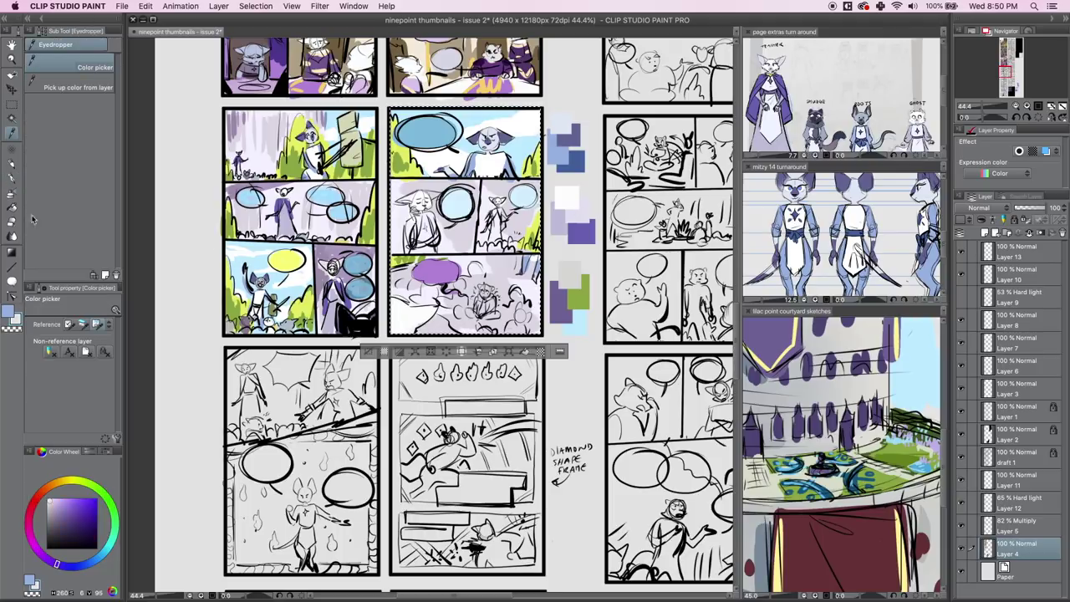
left_click(12, 177)
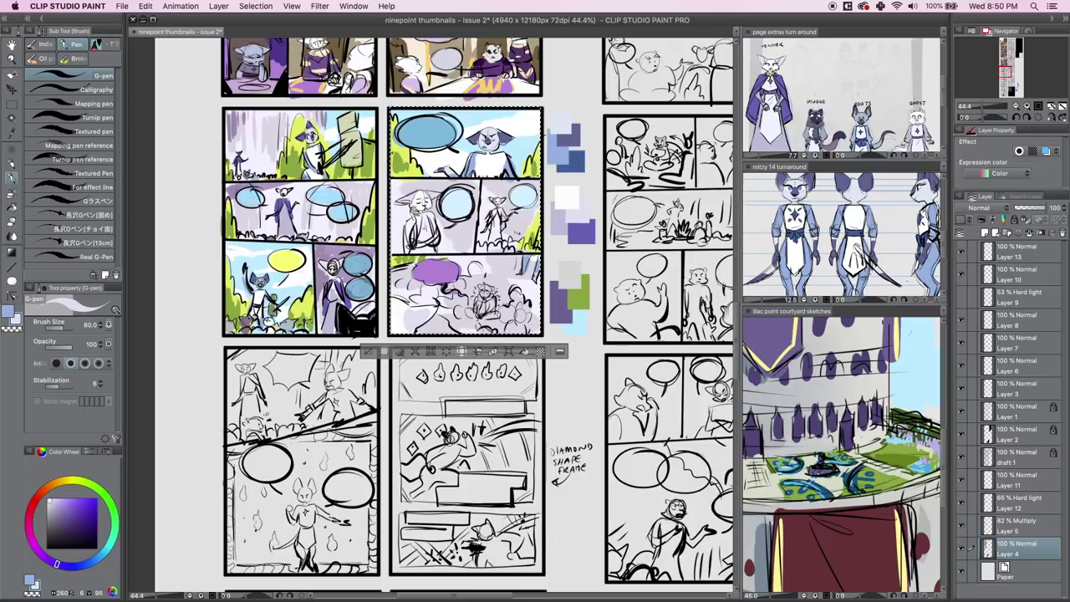
key("i")
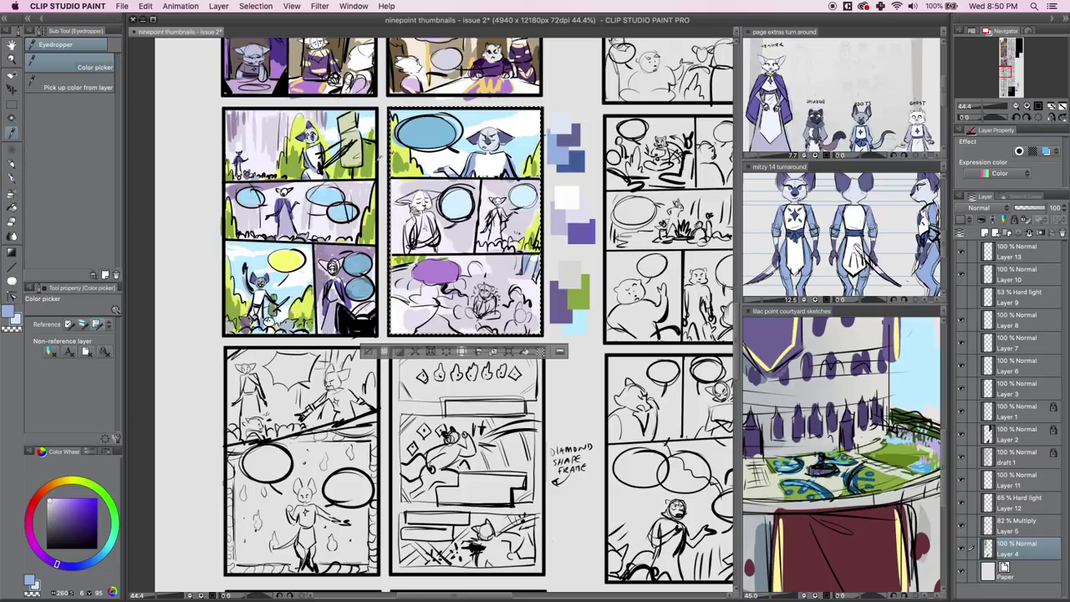
left_click(834, 143)
left_click(12, 178)
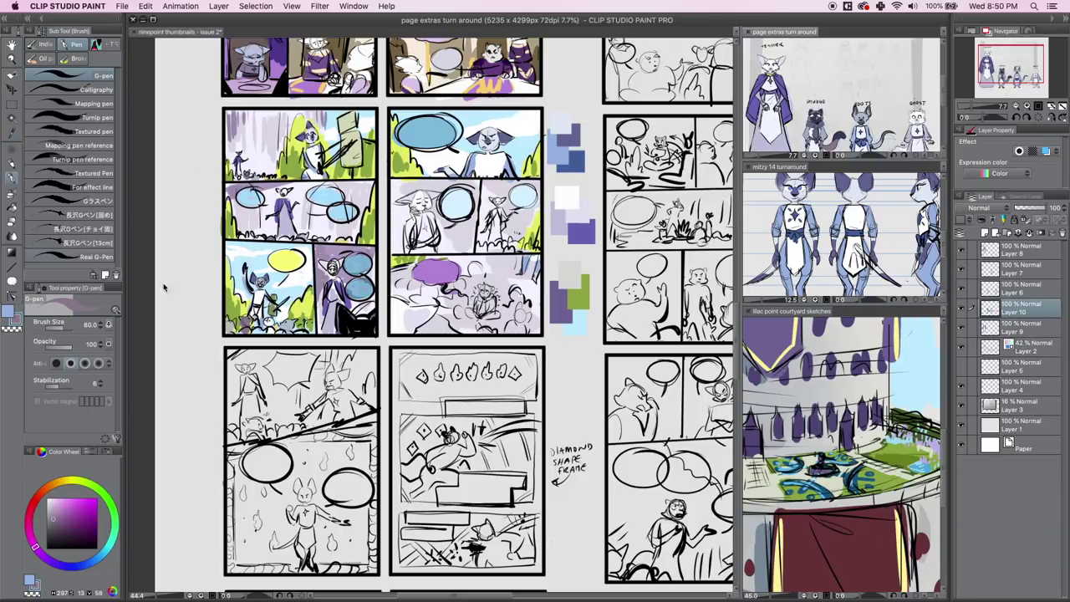
left_click(484, 293)
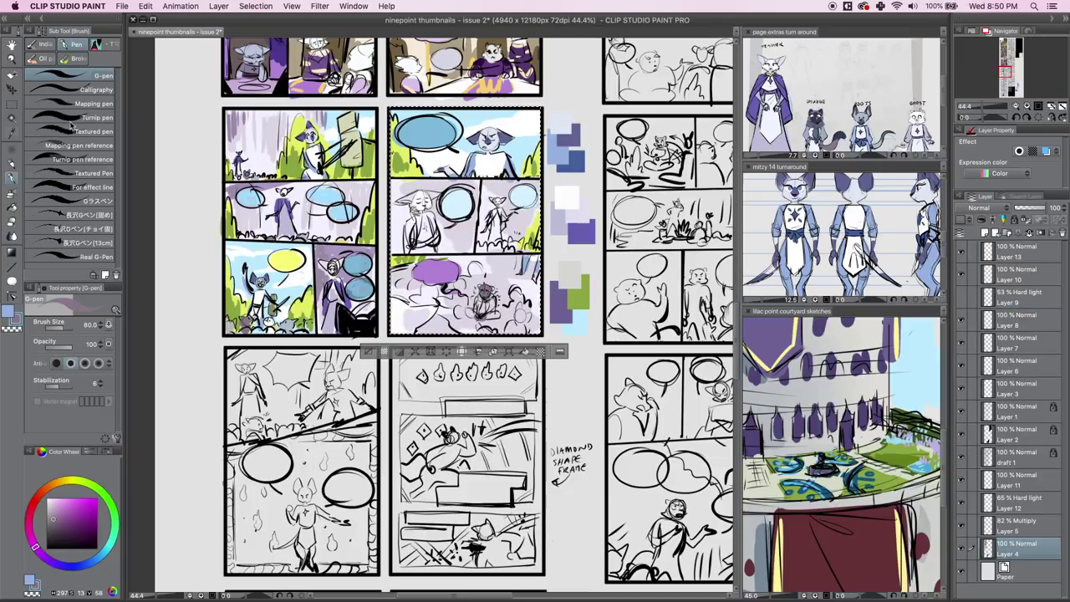
Sample the dark navy from the dark cat reference's head and paint the lower panel's seated character's head with it.
left_click(12, 133)
left_click(812, 121)
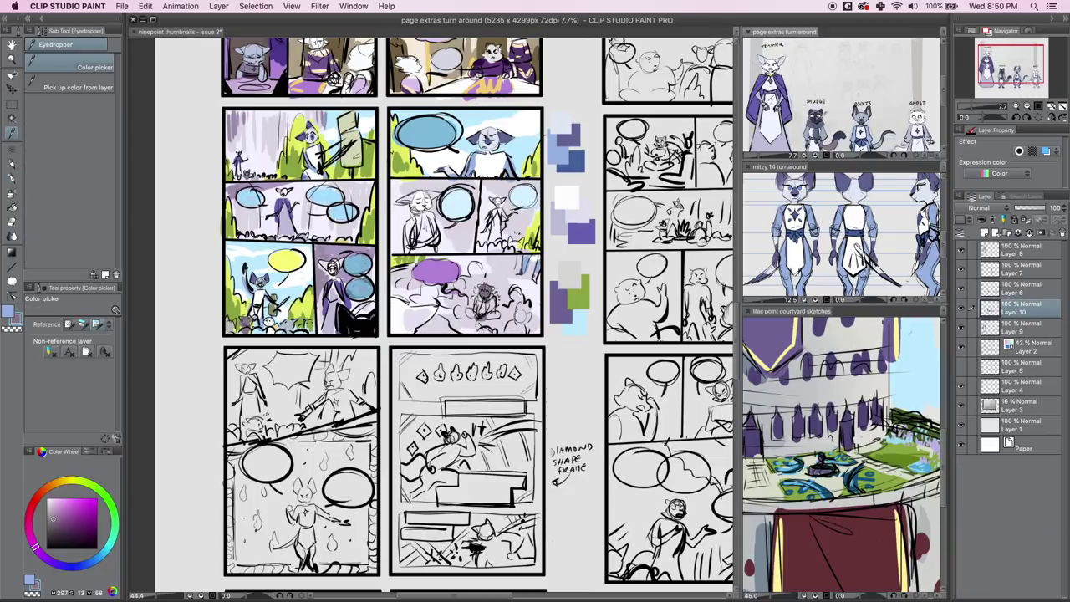
left_click(12, 178)
key("ctrl+Tab")
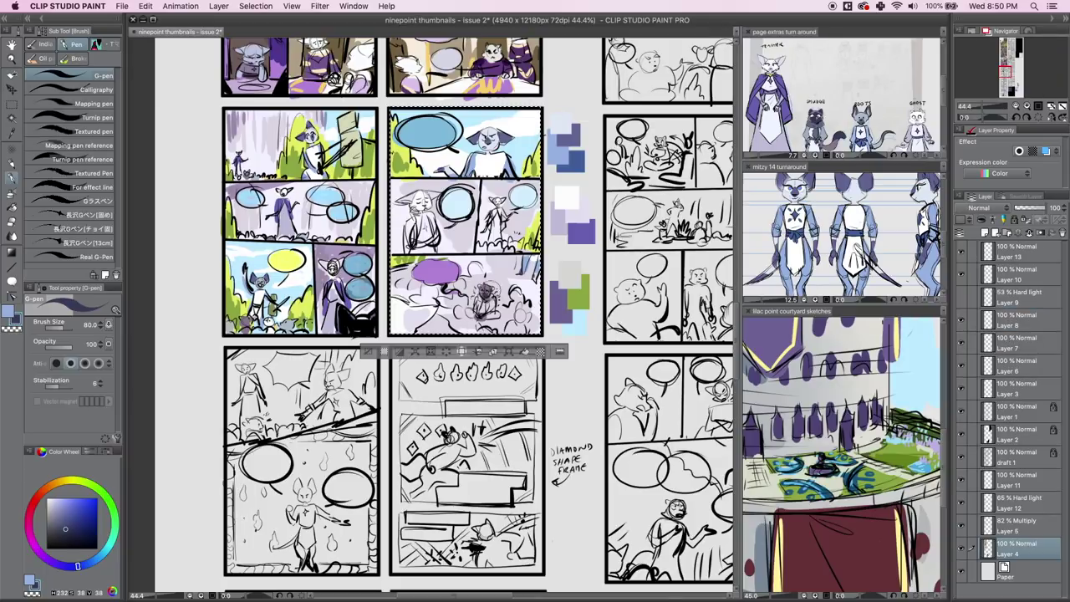
Paint the seated character's body light blue-grey, sampled from the dark cat in the extras turnaround.
left_click(12, 132)
left_click(818, 135)
left_click(807, 135)
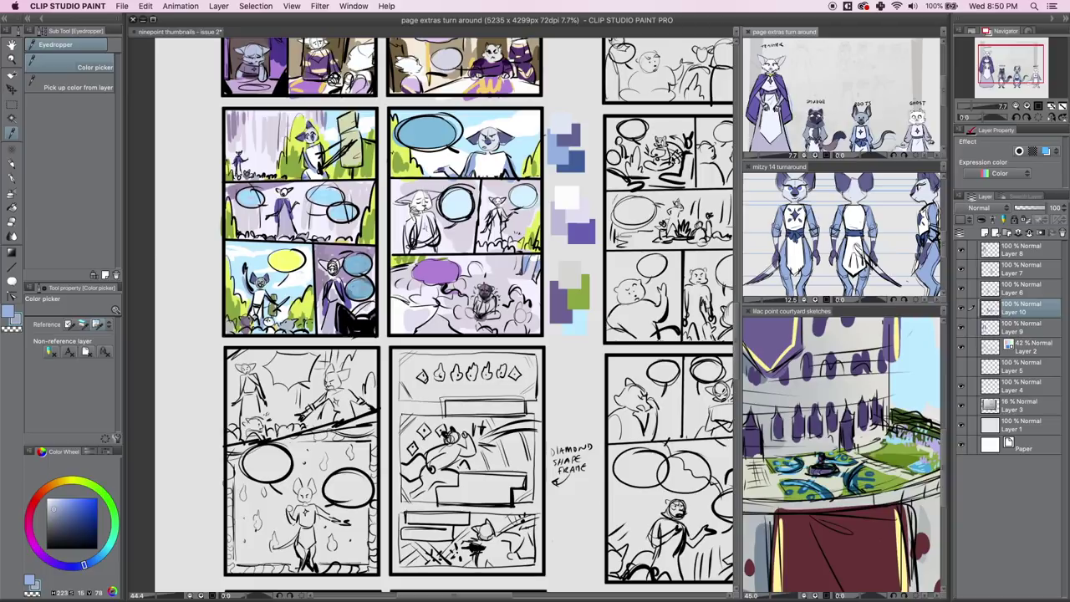
left_click(11, 178)
key("ctrl+Tab")
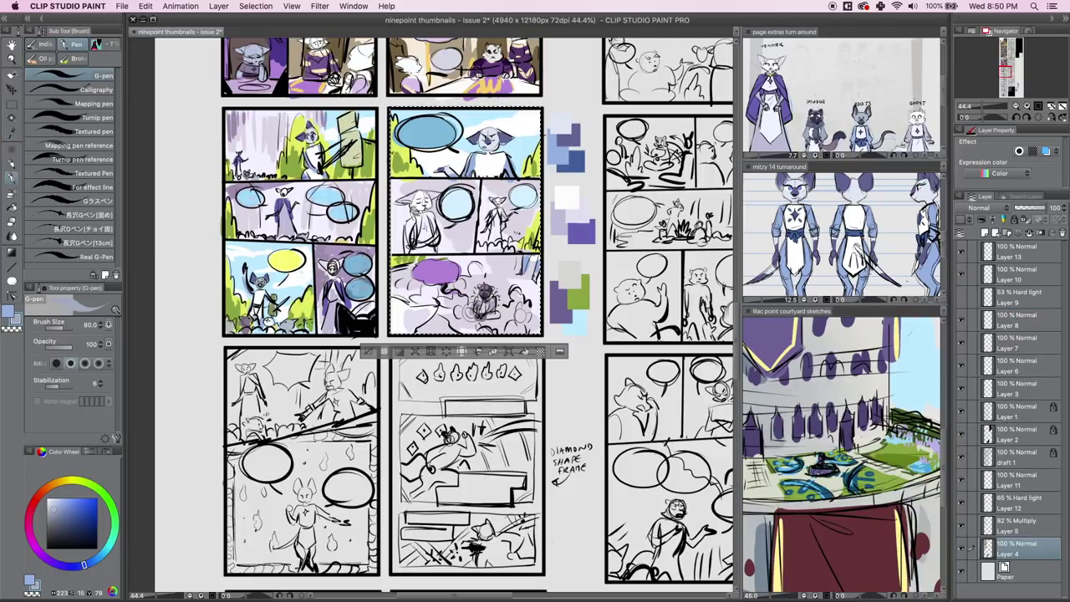
Sample a darker slate blue from the extras turnaround and add it to the lower panel's seated character.
key("i")
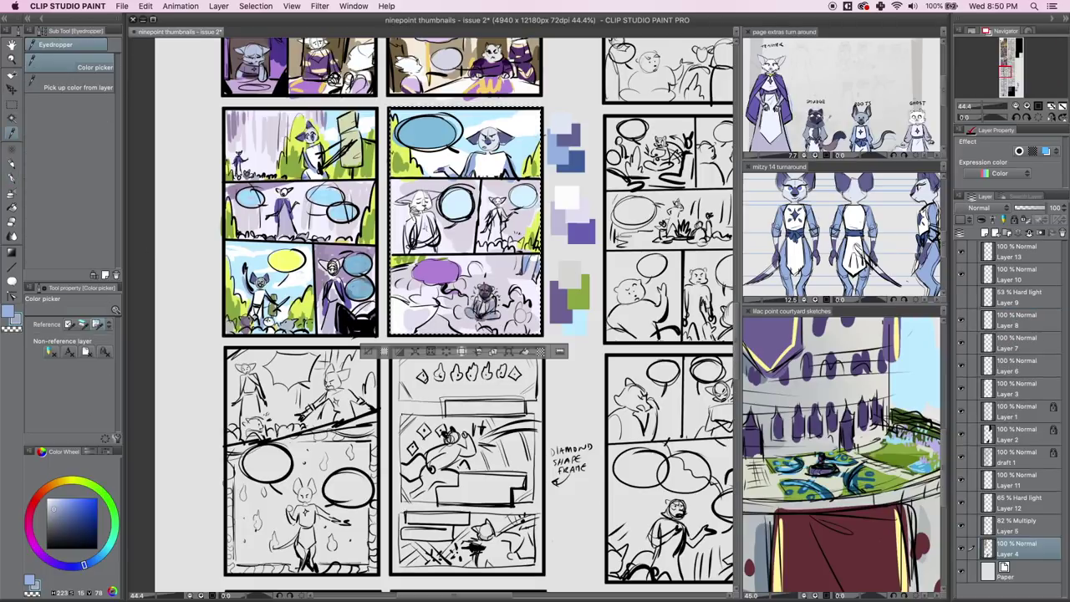
left_click(823, 122)
left_click(824, 122)
left_click(11, 179)
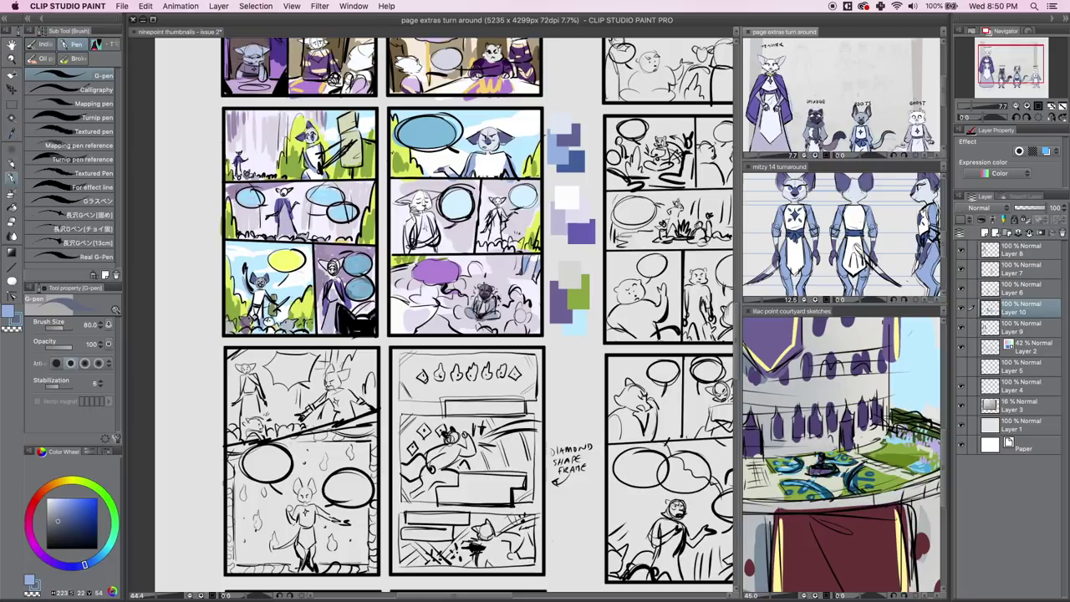
key("ctrl+Tab")
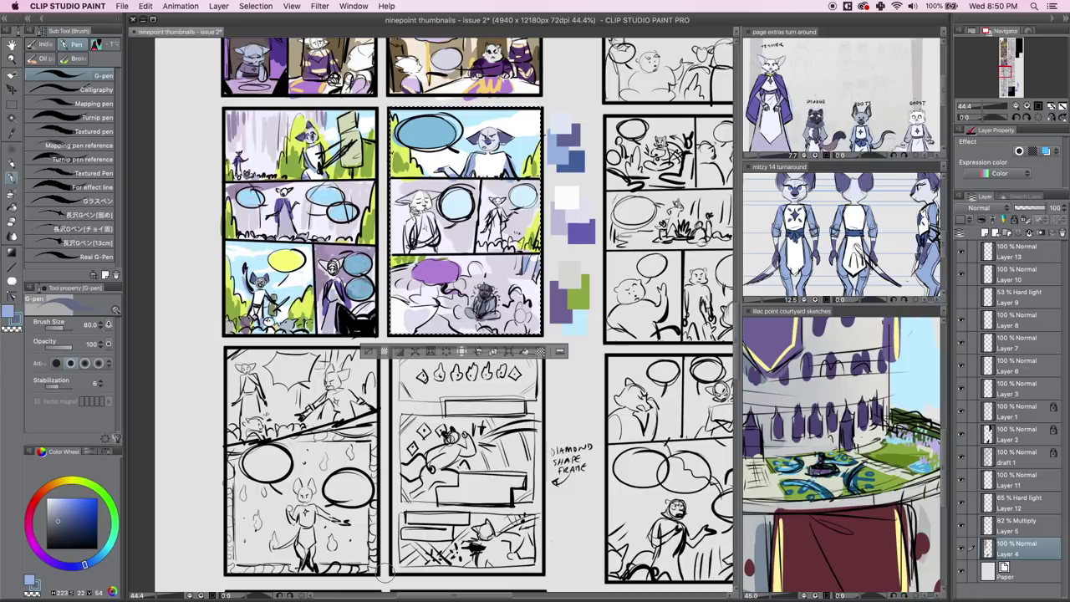
Colour the middle panels' robed characters with sampled pale lavender, white details and muted purple capes.
key("i")
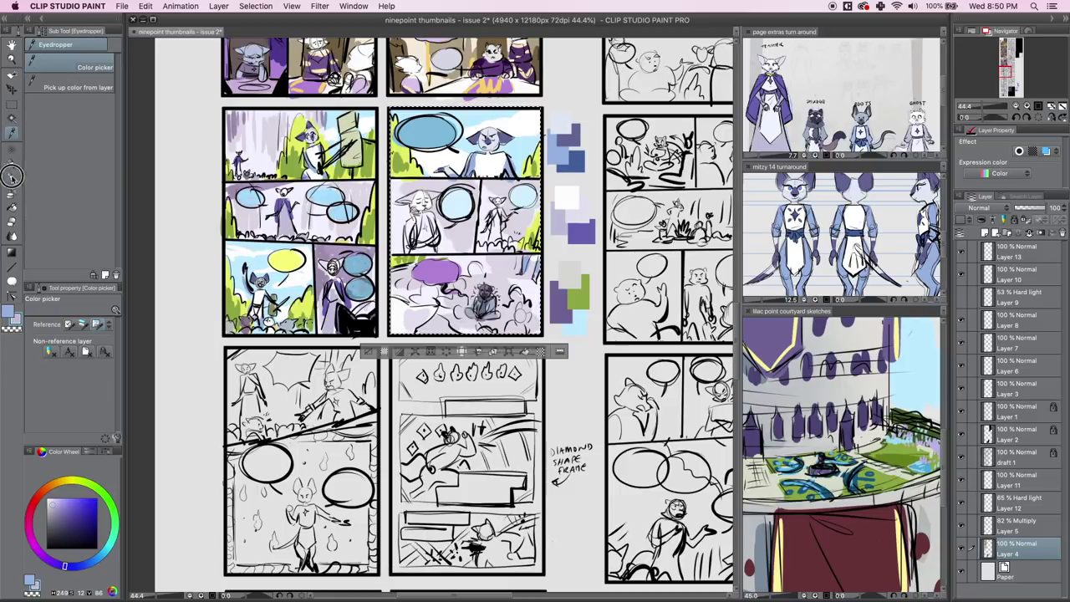
left_click(11, 176)
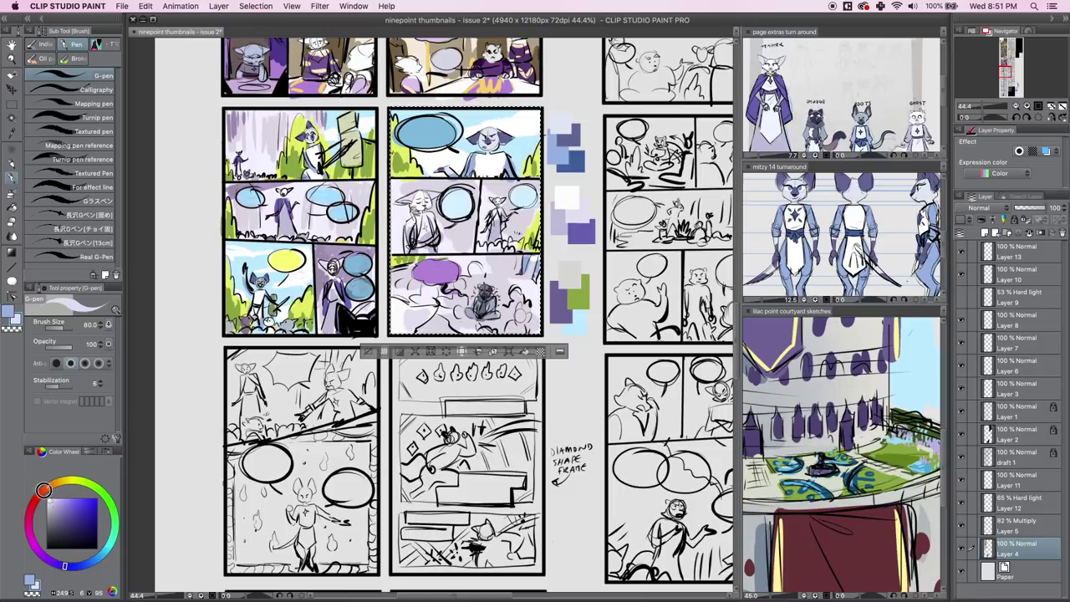
left_click(48, 498)
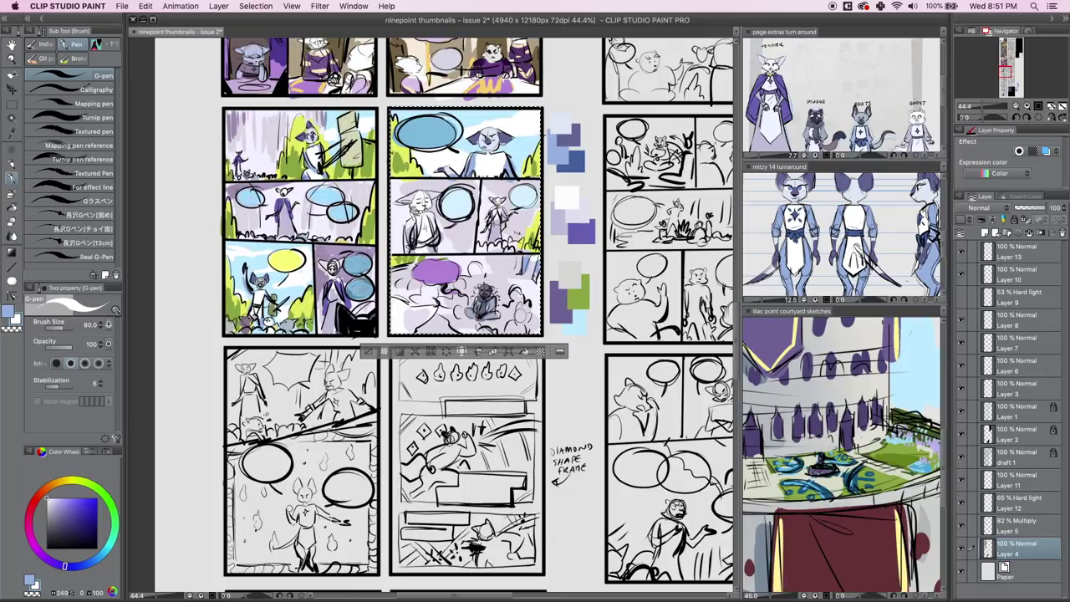
left_click(13, 133)
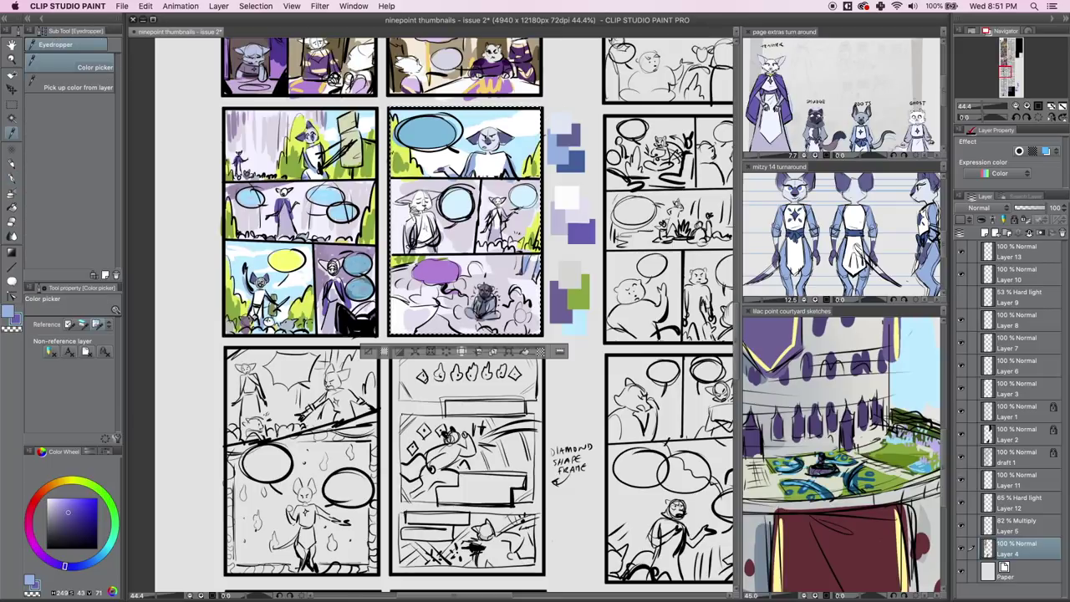
left_click(12, 176)
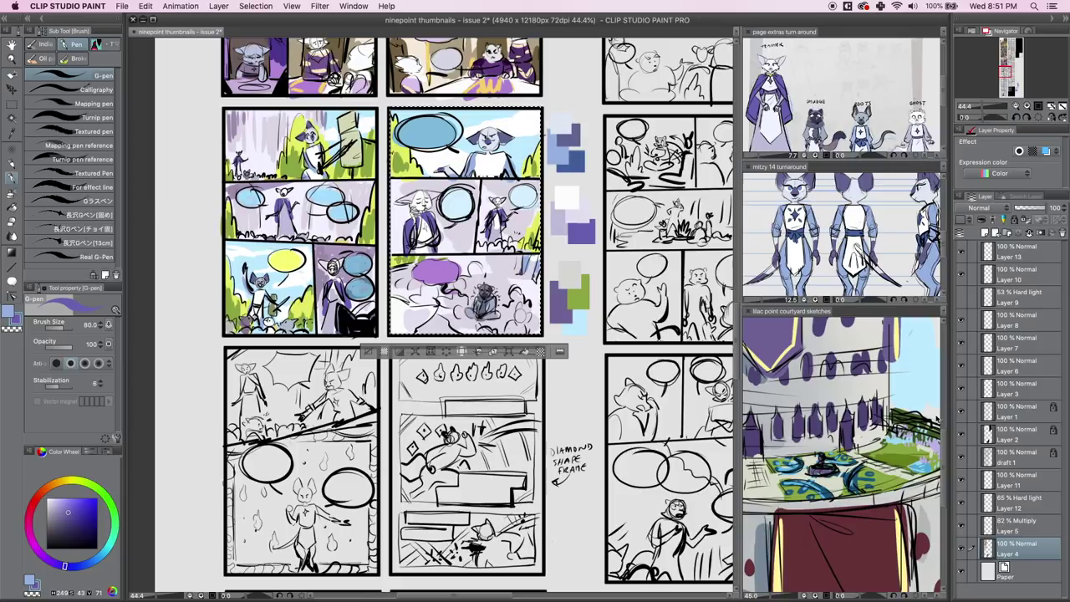
On the Multiply layer Layer 5, replace the pale purple strokes with a darker muted purple on the lower panel's left foreground figures.
left_click(1018, 526)
left_click(12, 132)
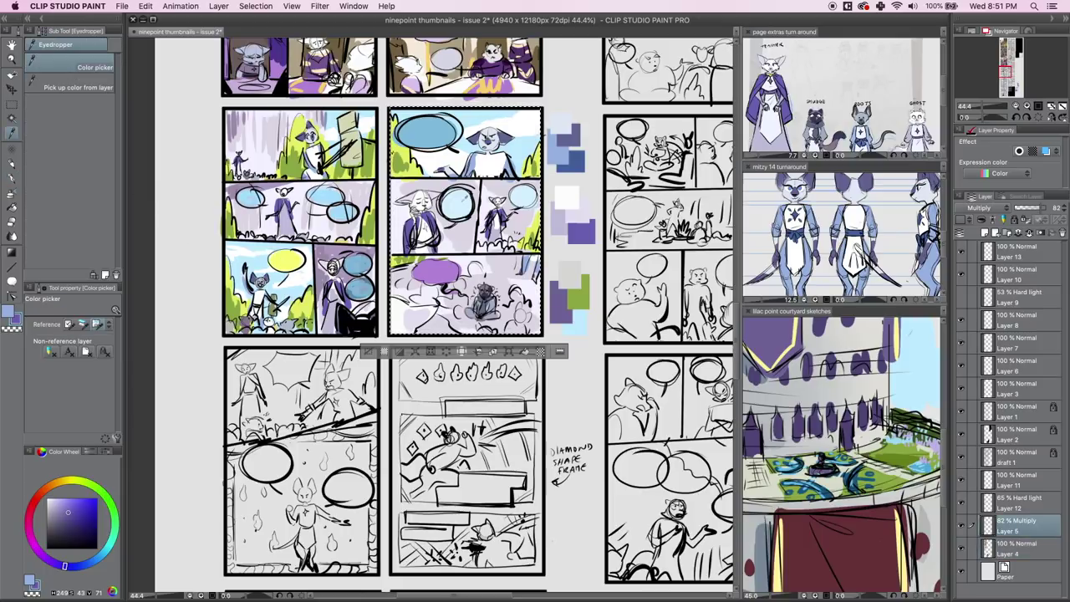
left_click(12, 178)
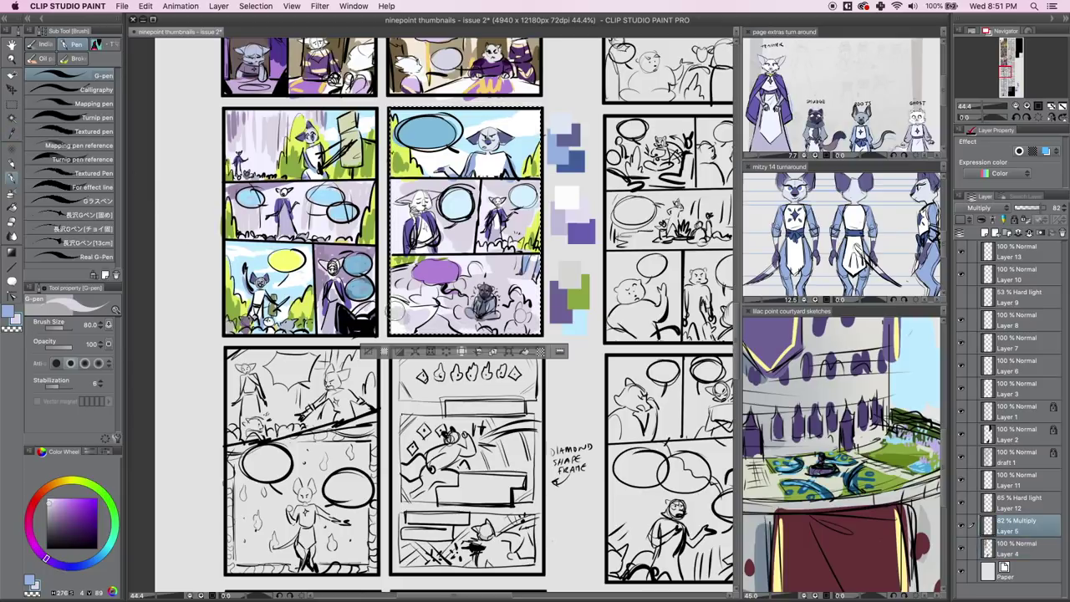
key("super+z")
key("super+z")
left_click(58, 518)
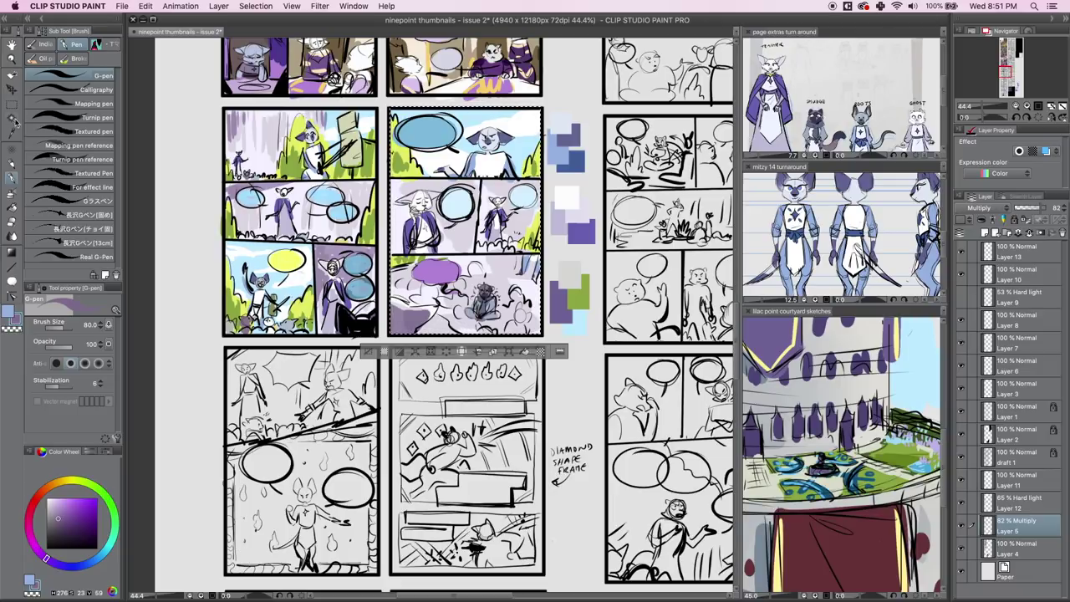
Sample a greyish mauve and paint the foreground crowd in the middle-right panel on Layer 4.
key("i")
left_click(12, 177)
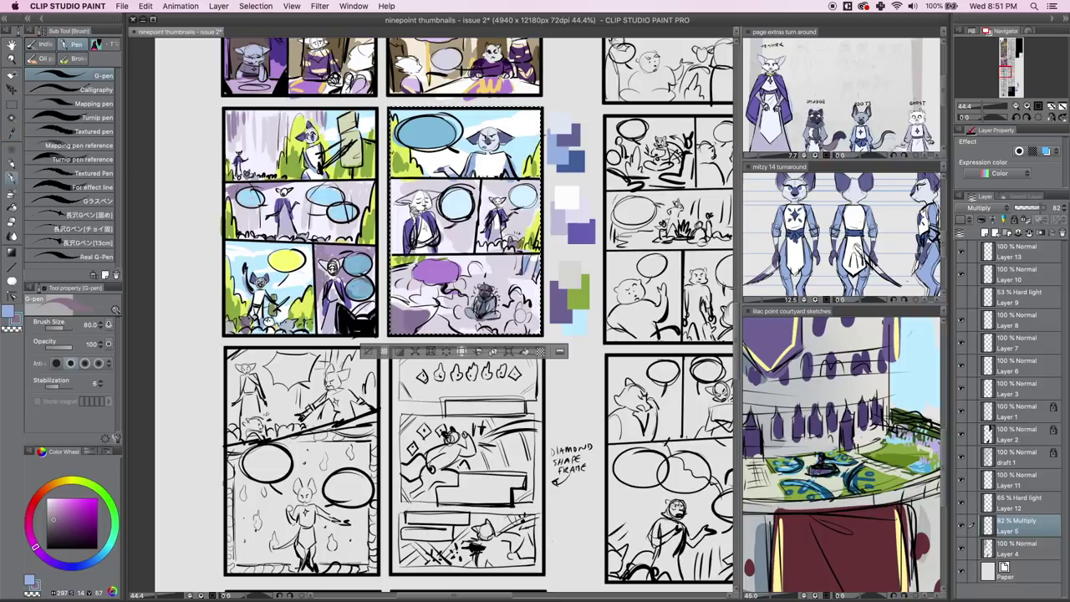
left_click(1016, 546)
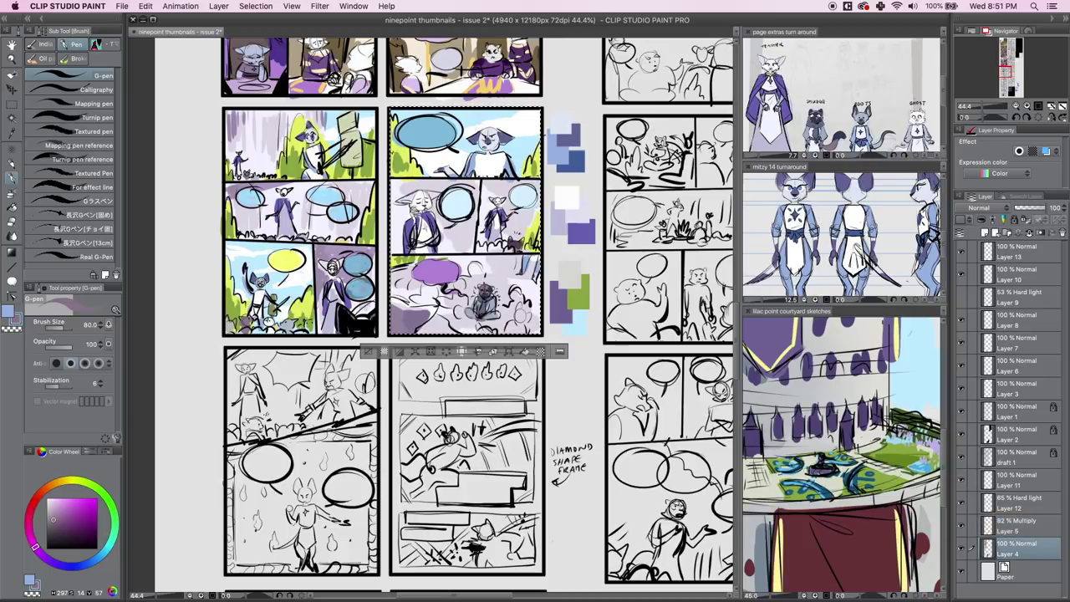
Paint crowd figures around the lower panel's seated character with pale blue-grey sampled from the top panel character's face.
left_click(12, 132)
left_click(491, 143)
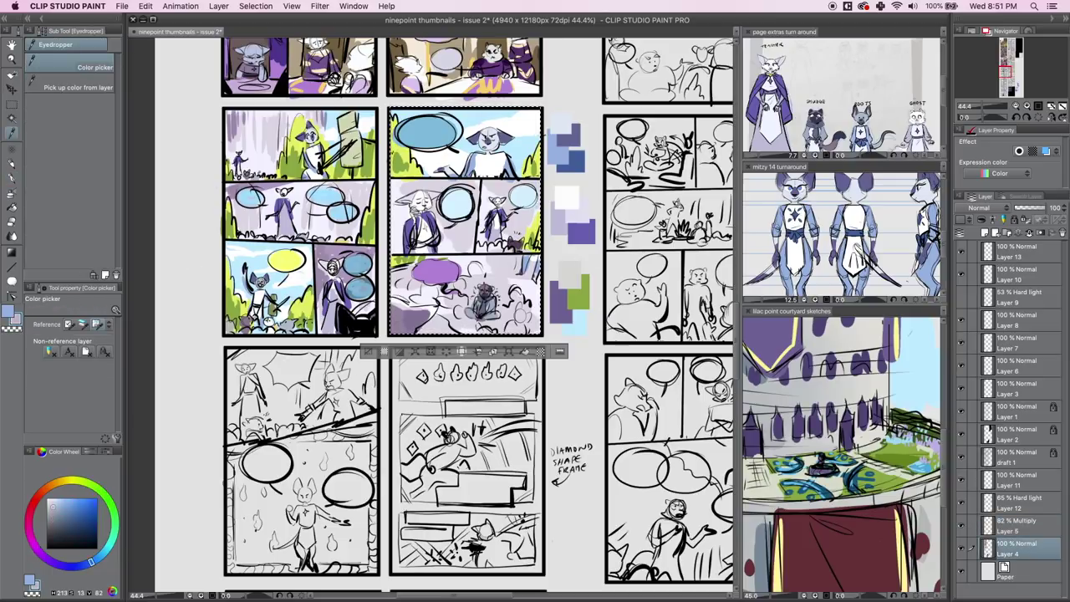
left_click(13, 178)
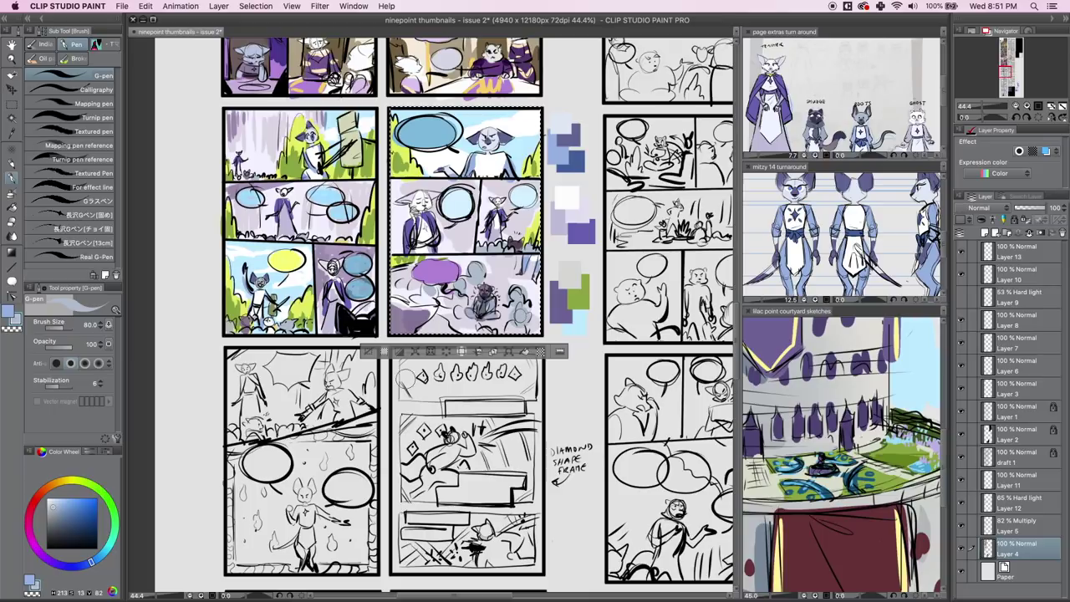
Colour more of the lower panel's crowd with the sampled lavender swatch and a light blue.
left_click(13, 134)
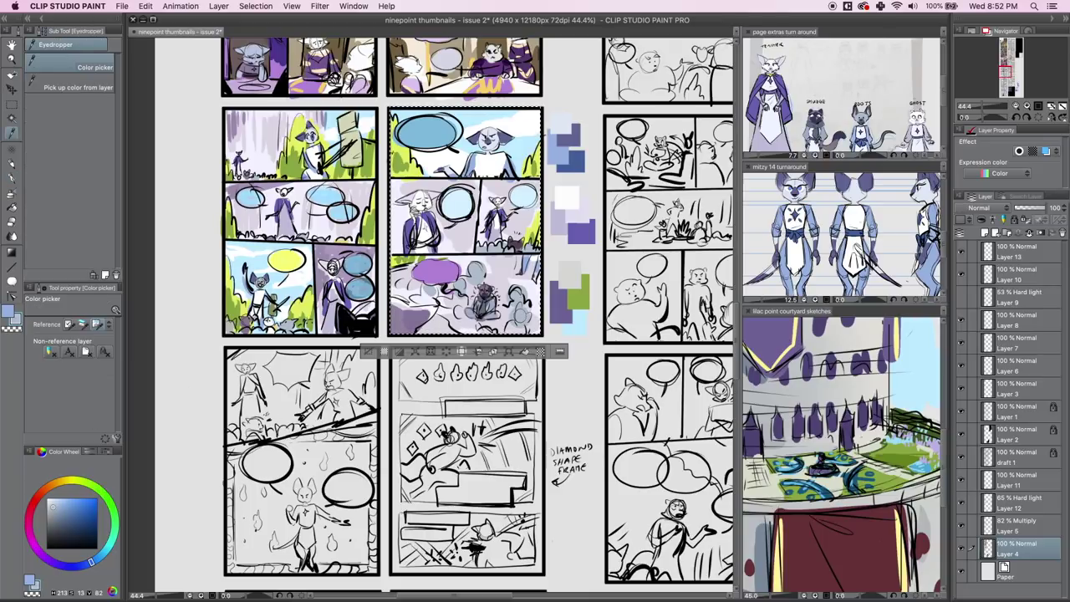
left_click(559, 221)
left_click(14, 181)
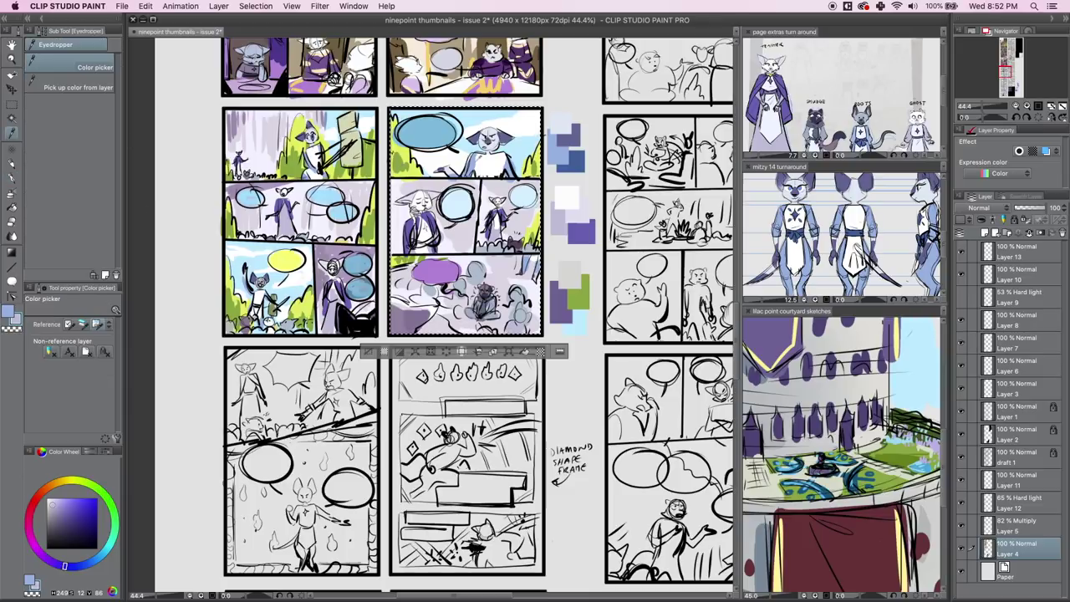
left_click(87, 563)
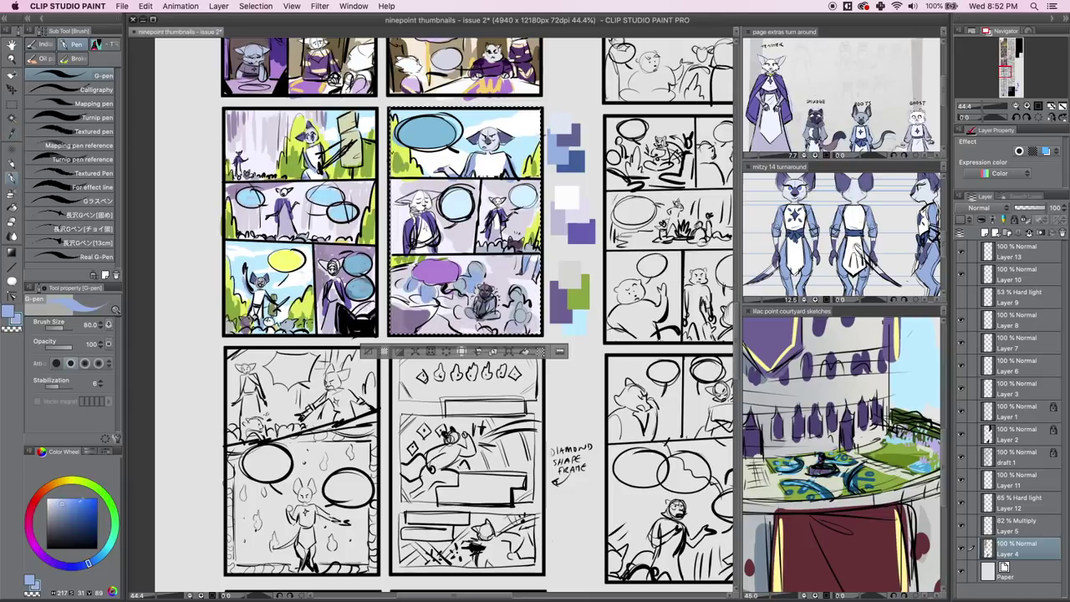
Choose a pale yellow-green and paint several crowd figures beside the lower panel's seated character.
left_click(13, 132)
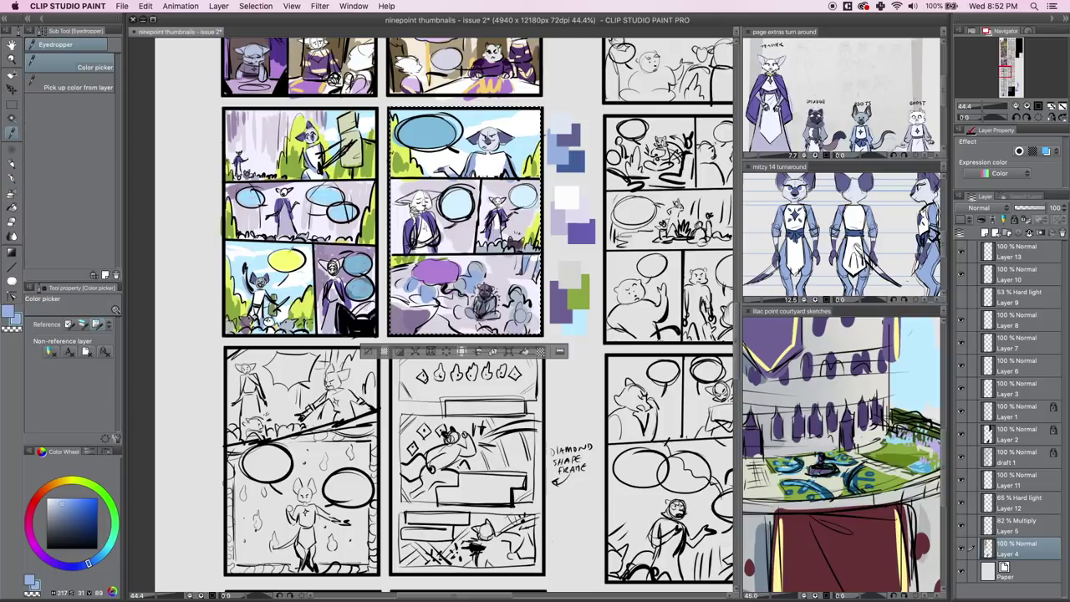
left_click(75, 480)
left_click(61, 503)
key("b")
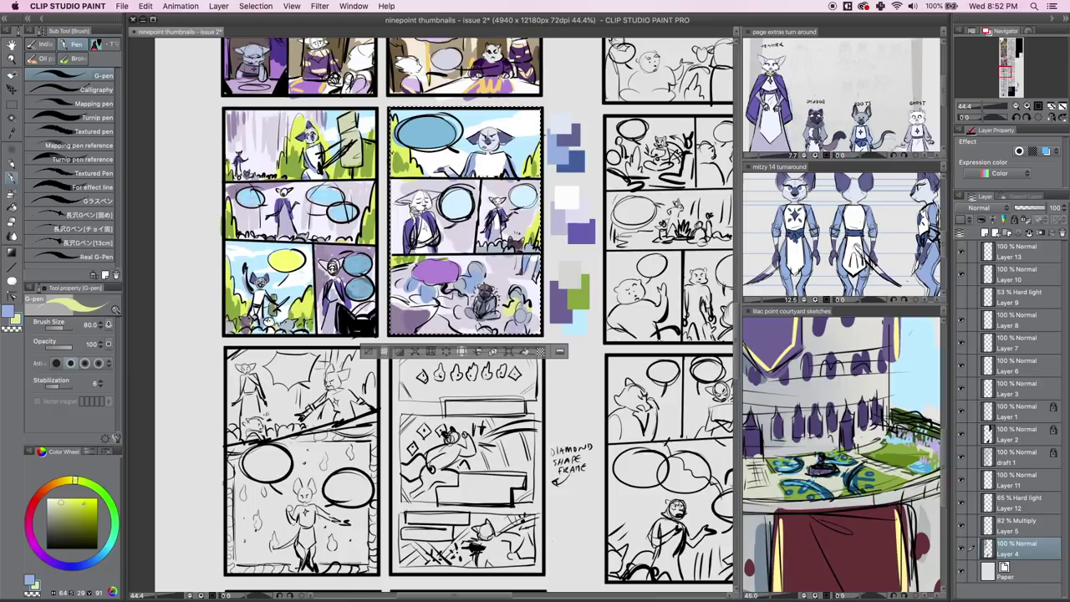
Paint a crowd figure in the lower panel light pink and clear the page selection.
left_click(28, 528)
left_click(56, 498)
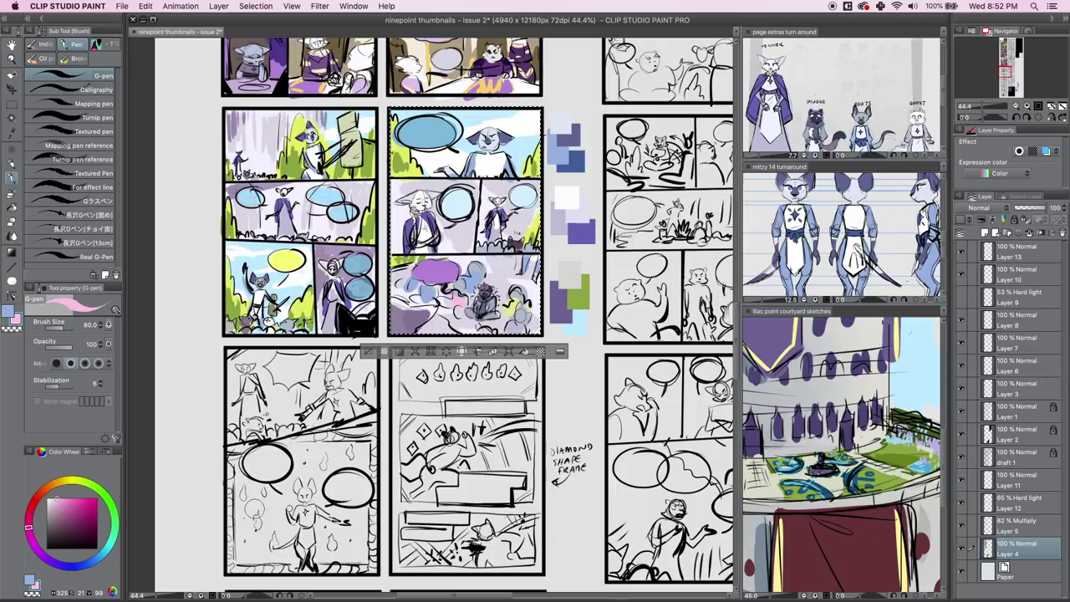
key("m")
key("ctrl+d")
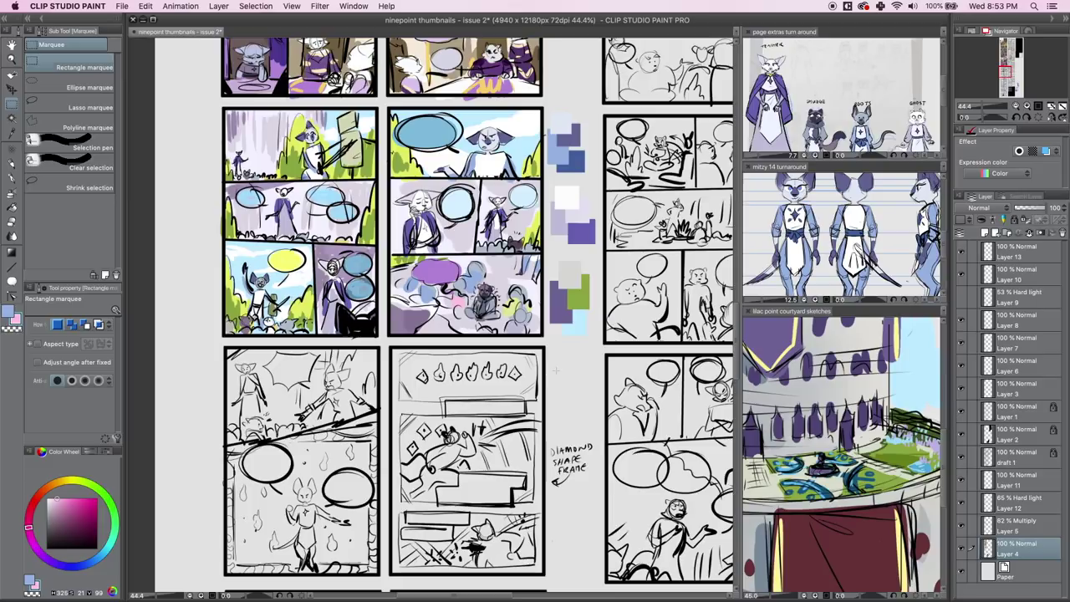
Fill the top panel background of the left page in the next row with pale lavender sampled from the coloured page above.
left_click_drag(1008, 68, 1008, 73)
left_click(13, 134)
left_click(255, 138)
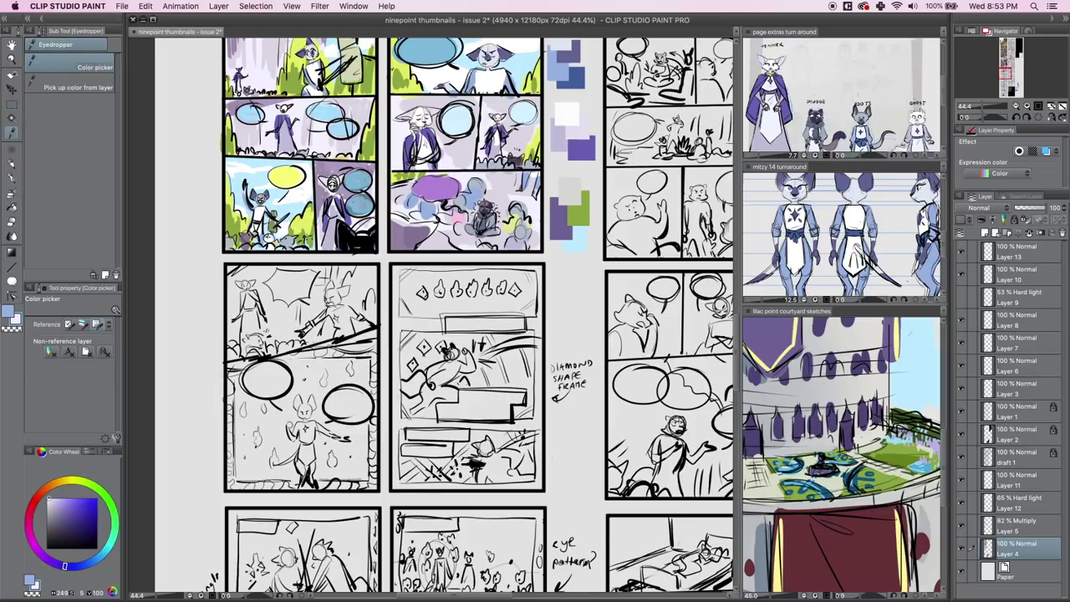
key("p")
mouse_move(331, 289)
left_mouse_down()
mouse_move(272, 326)
mouse_move(295, 335)
left_mouse_up()
mouse_move(344, 311)
left_mouse_down()
mouse_move(321, 278)
mouse_move(254, 278)
mouse_move(234, 338)
left_mouse_up()
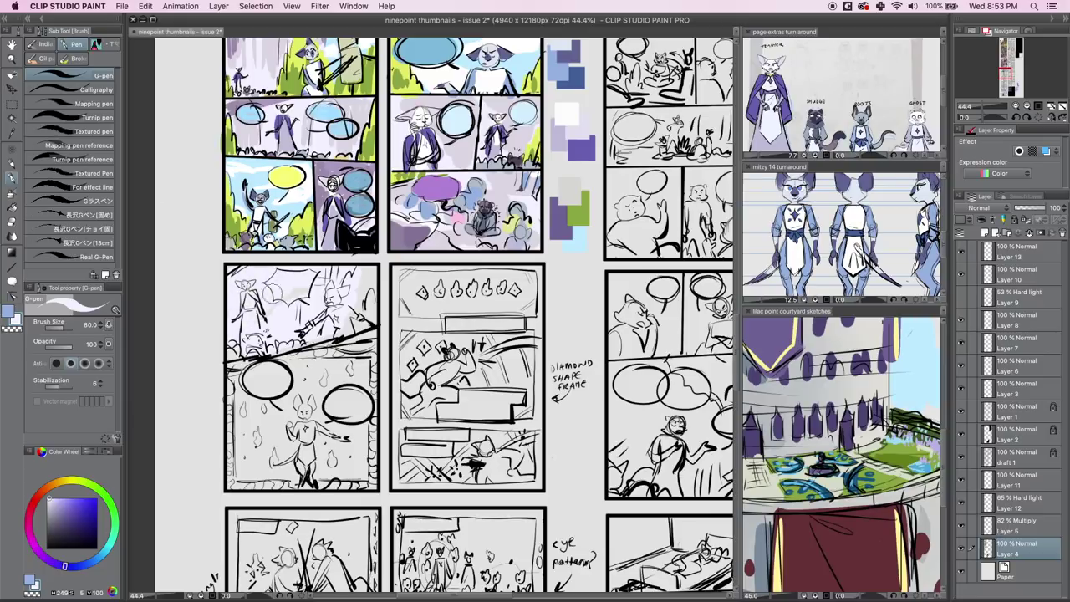
Sample the yellow-green foliage colour and paint the foliage on the right side of the new page's top panel.
key("i")
left_click(298, 61)
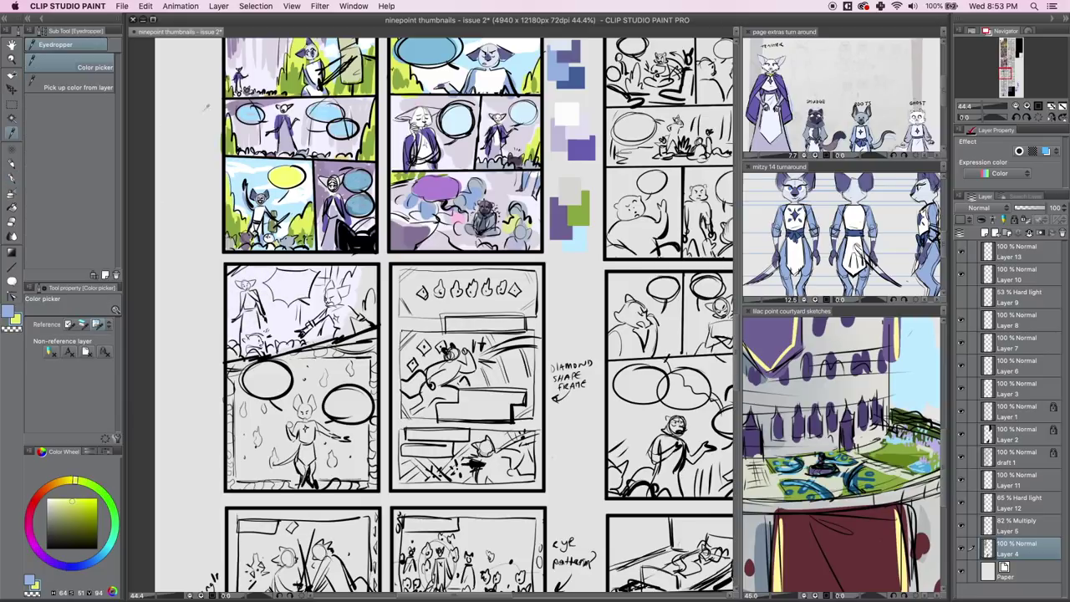
key("p")
mouse_move(368, 276)
left_mouse_down()
mouse_move(338, 316)
mouse_move(325, 315)
mouse_move(368, 311)
mouse_move(343, 327)
left_mouse_up()
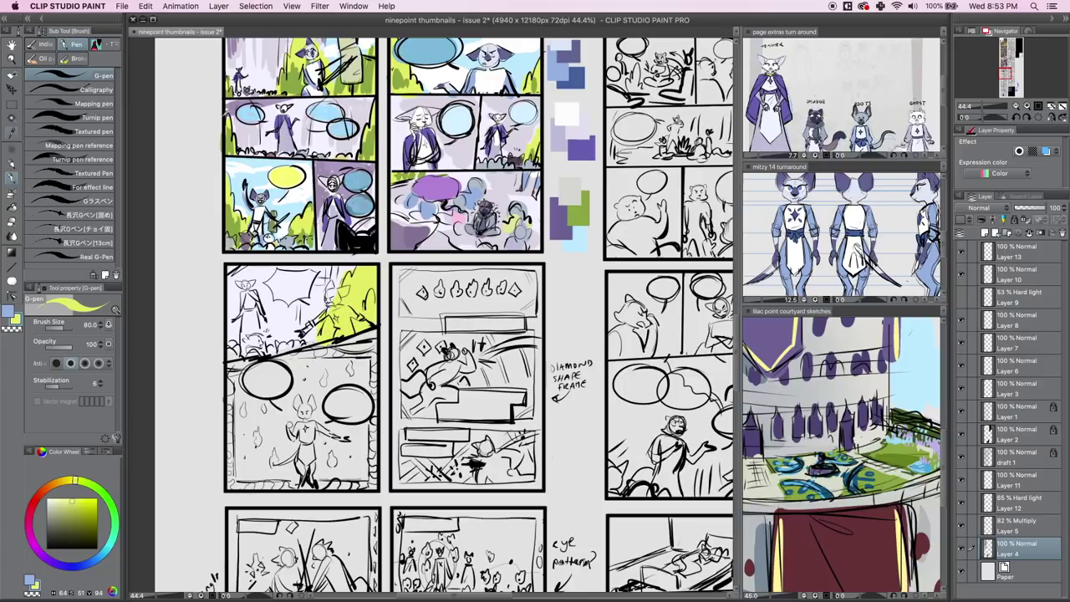
Sample the darker green from the coloured page above and shade the foliage in the new page's top panel.
left_click(11, 133)
left_click(234, 211)
left_click(11, 178)
mouse_move(318, 345)
left_mouse_down()
mouse_move(375, 275)
mouse_move(382, 333)
mouse_move(380, 269)
left_mouse_up()
mouse_move(373, 311)
left_mouse_down()
mouse_move(316, 344)
mouse_move(361, 289)
left_mouse_up()
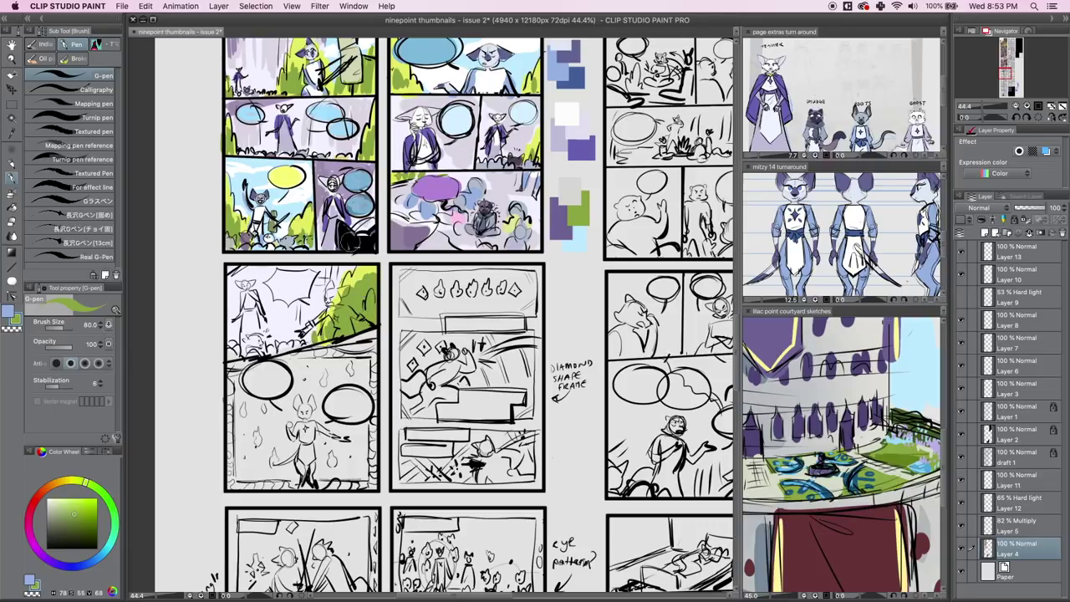
Sample the white swatch and a pale lavender for painting the robed figure's face in the new page's top panel.
left_click(17, 133)
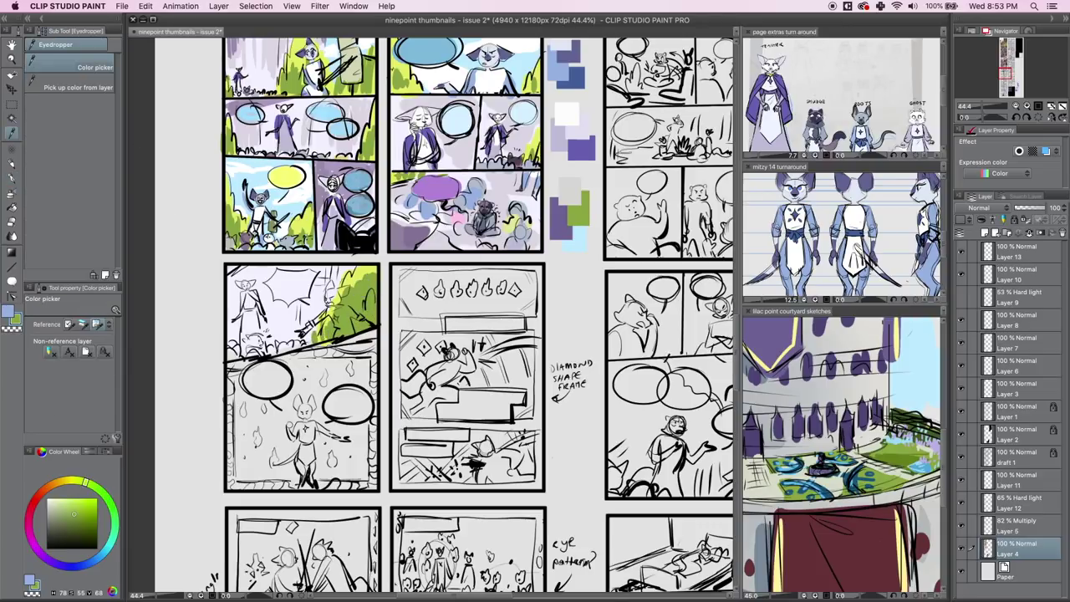
left_click(569, 114)
left_click(13, 178)
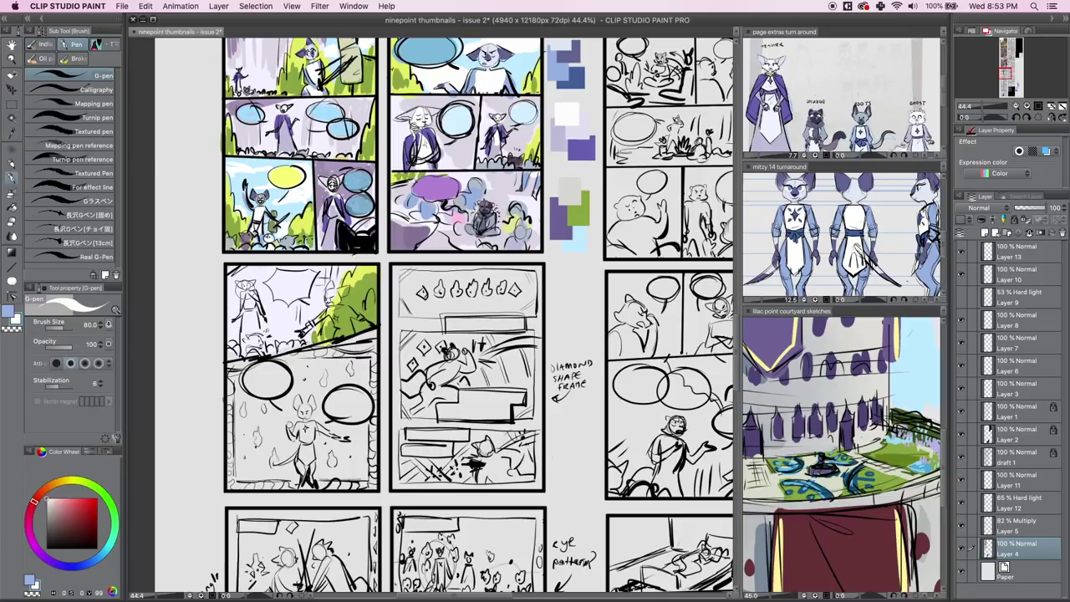
left_click(16, 136)
left_click(403, 118)
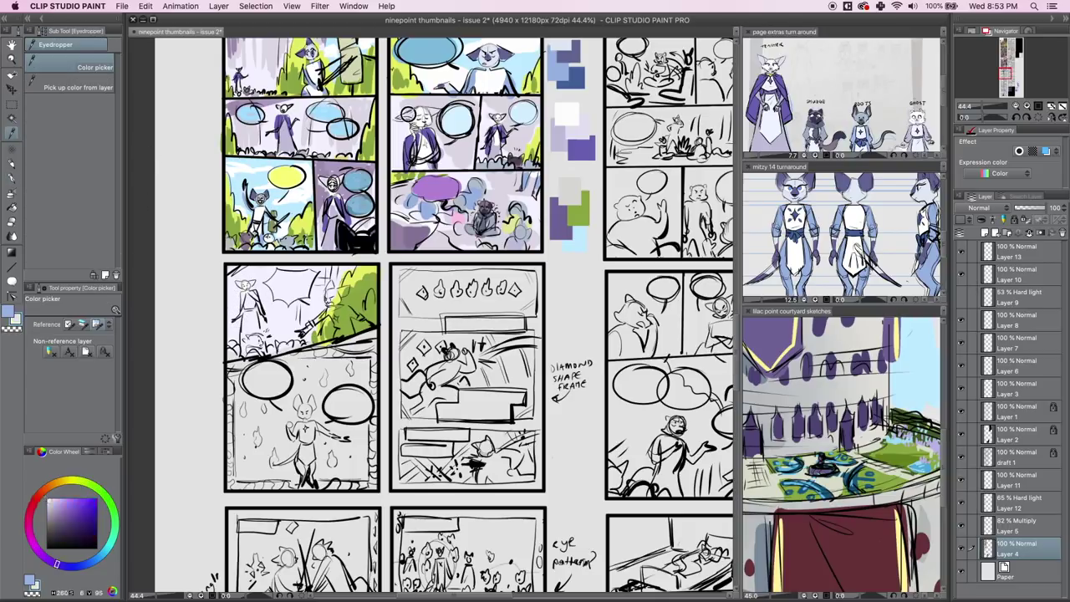
left_click(13, 180)
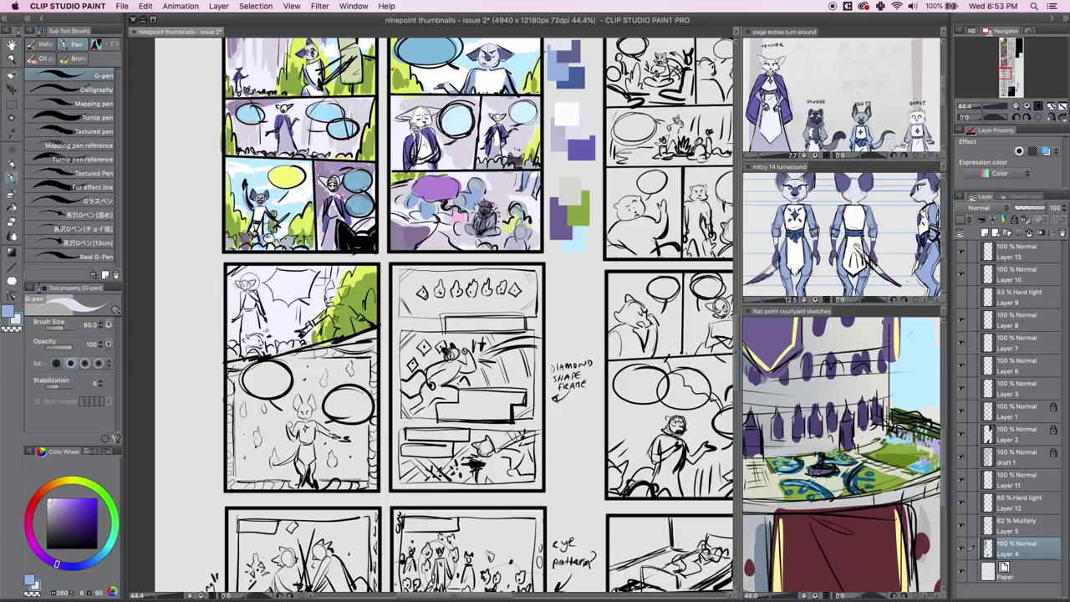
Sample a muted greyish lavender and paint shading across the top panel's background behind the robed figure and the burst balloon.
left_click(12, 132)
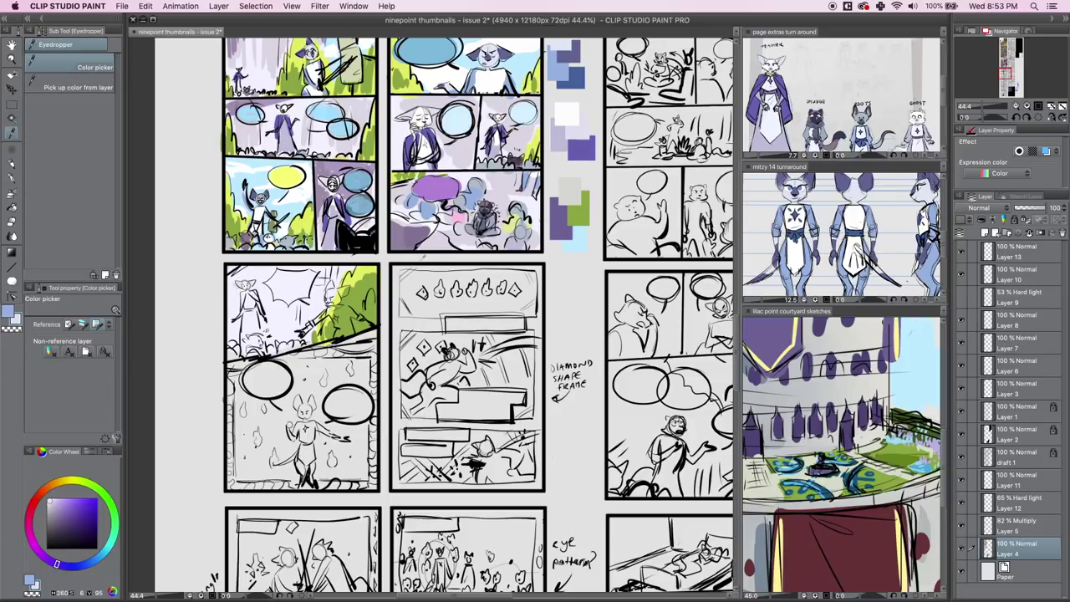
left_click(12, 178)
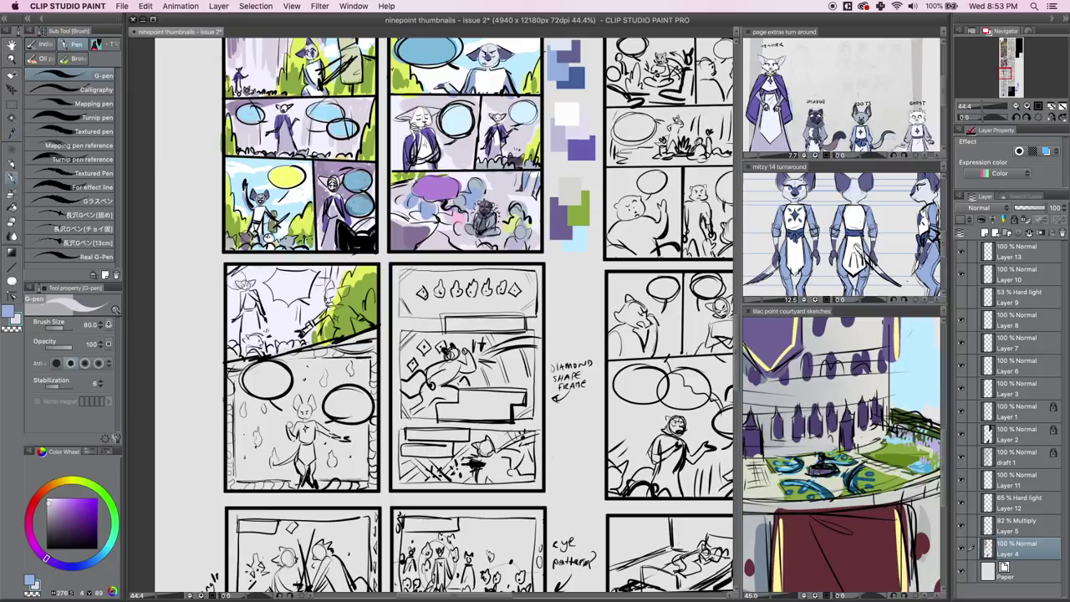
mouse_move(234, 268)
left_mouse_down()
mouse_move(269, 271)
mouse_move(265, 288)
mouse_move(295, 277)
mouse_move(268, 304)
mouse_move(233, 296)
mouse_move(230, 332)
mouse_move(284, 309)
mouse_move(270, 317)
left_mouse_up()
mouse_move(309, 280)
left_mouse_down()
mouse_move(309, 313)
mouse_move(318, 300)
left_mouse_up()
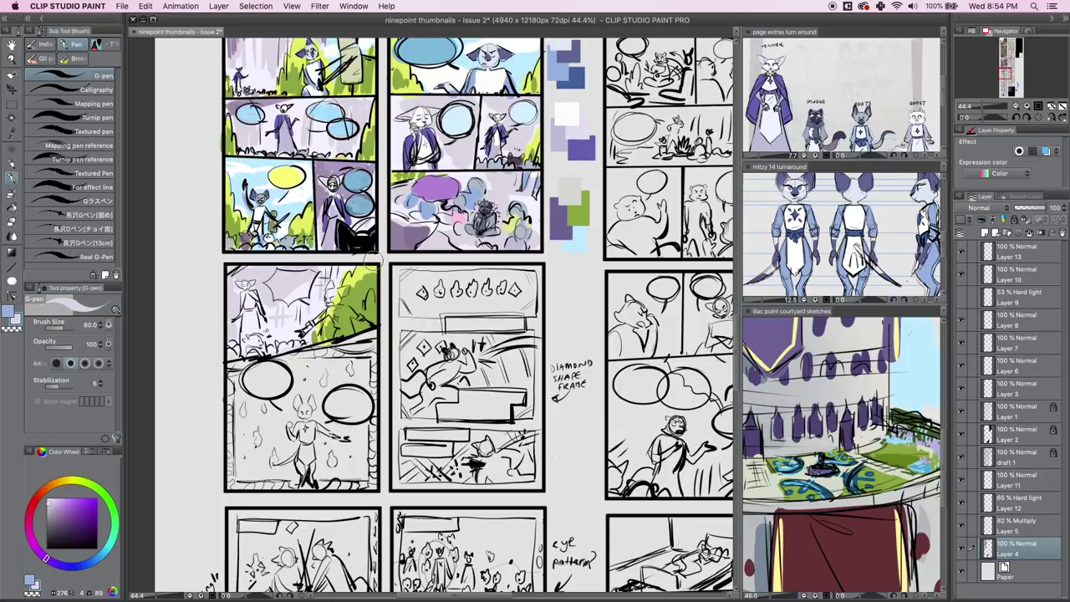
Paint the robed figure's gown in sampled grey-lavender and the cloak in purple sampled from the coloured page above.
key("i")
left_click(326, 235)
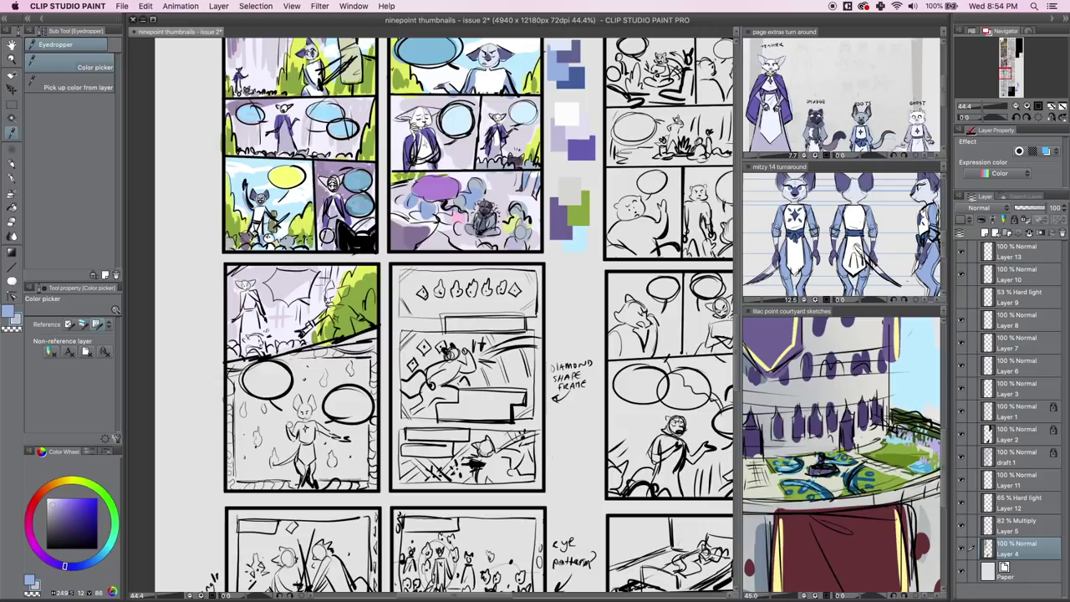
left_click(12, 178)
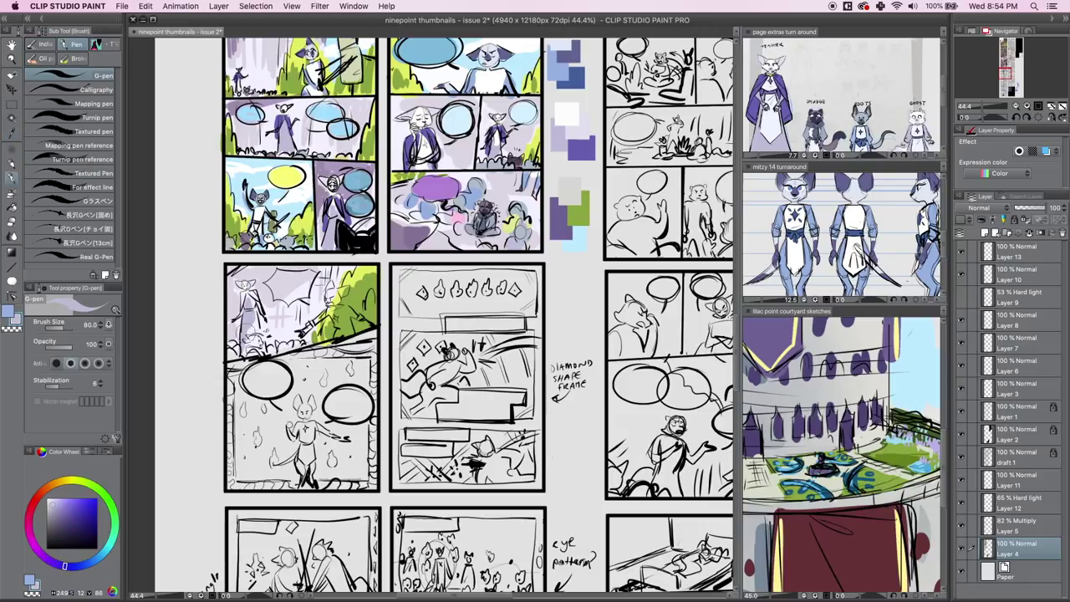
left_click(12, 132)
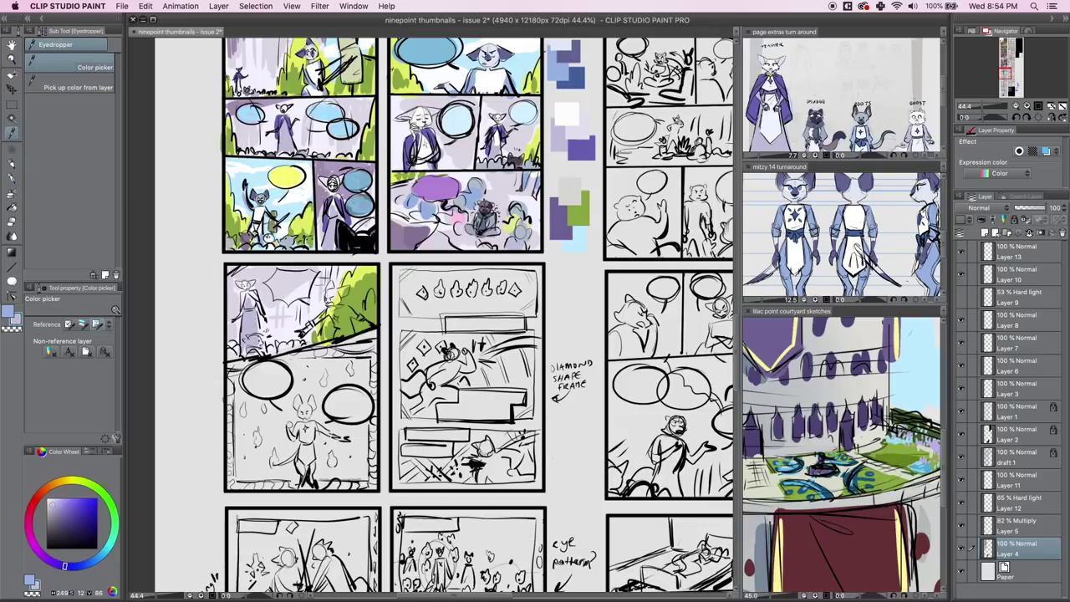
left_click(281, 119)
key("p")
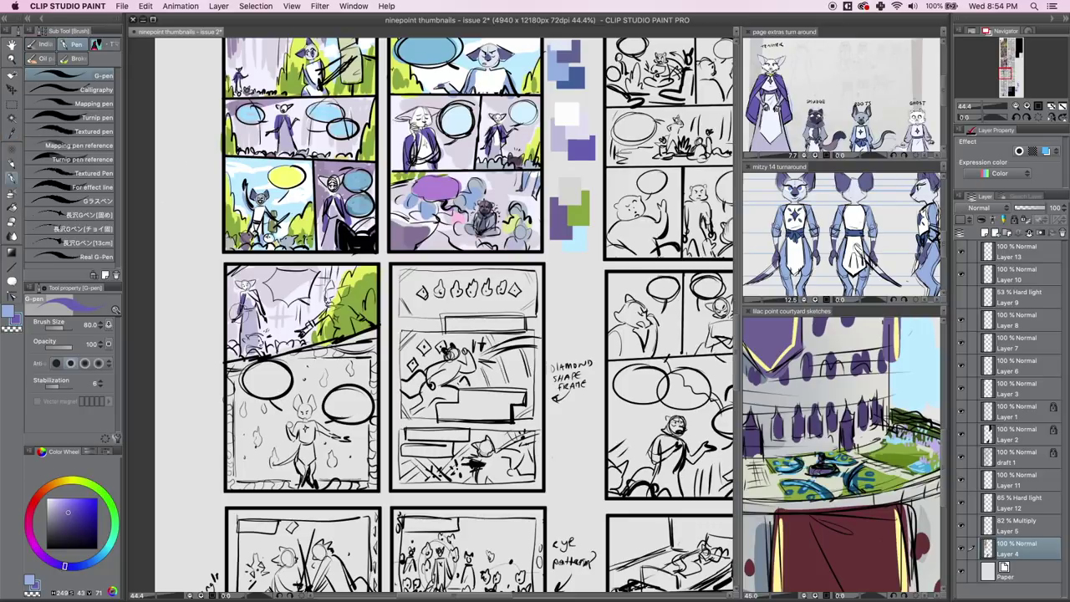
mouse_move(239, 291)
left_mouse_down()
mouse_move(235, 316)
mouse_move(260, 308)
mouse_move(264, 323)
mouse_move(238, 334)
left_mouse_up()
Paint the small figure below the robed character with sampled mauve-grey, adding dark navy picked from the page extras turnaround.
key("i")
left_click(489, 200)
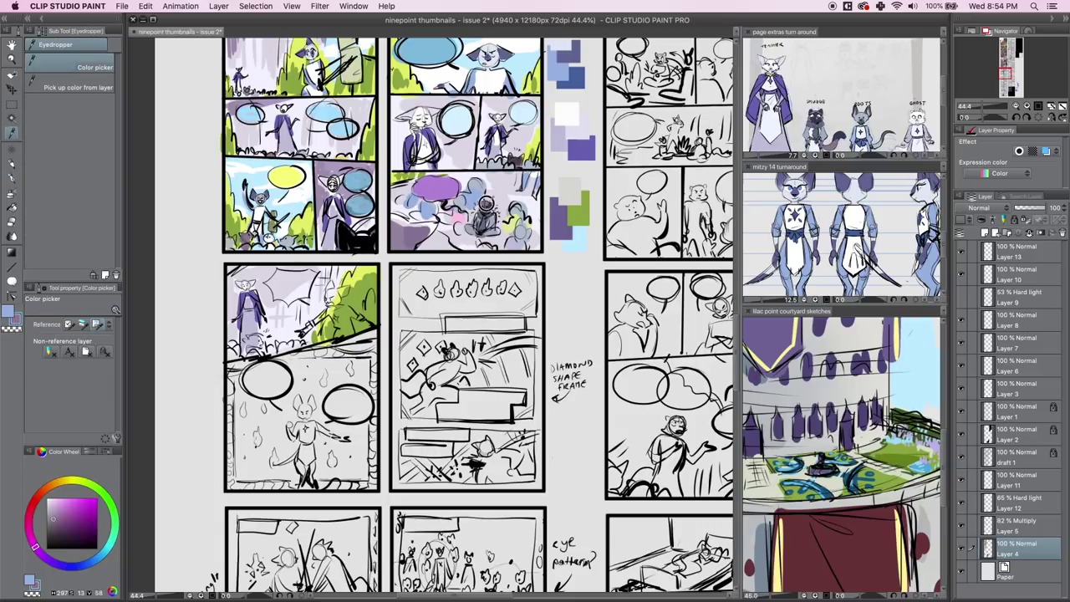
key("p")
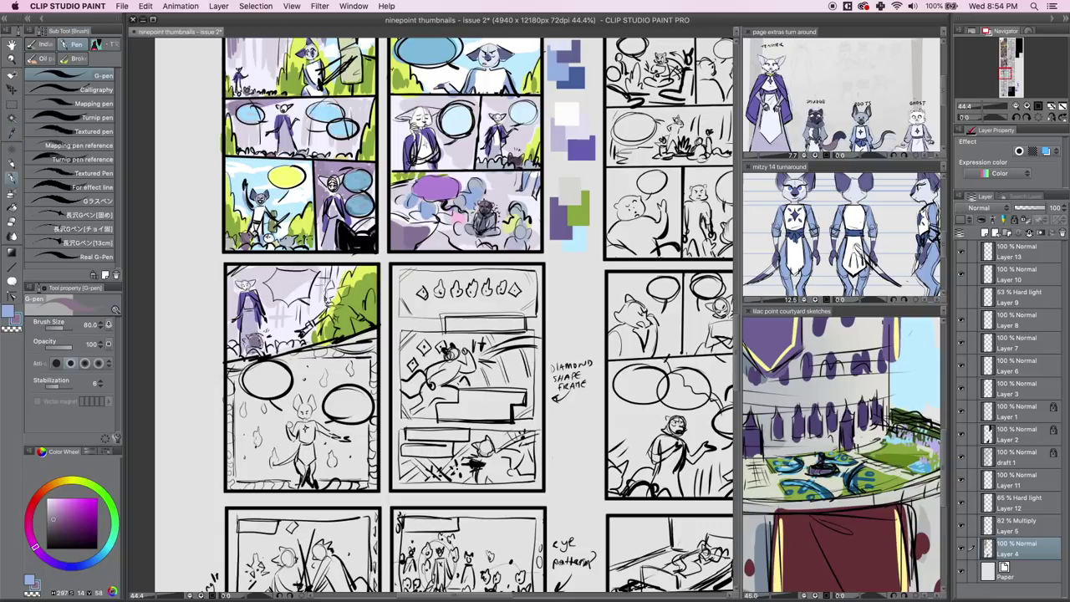
left_click(13, 133)
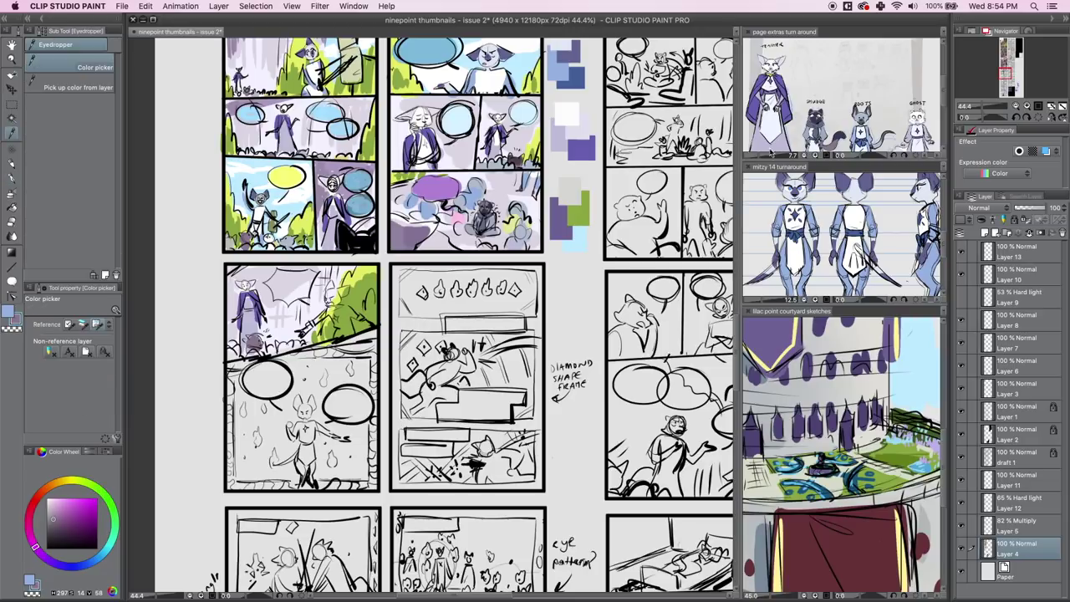
left_click(821, 119)
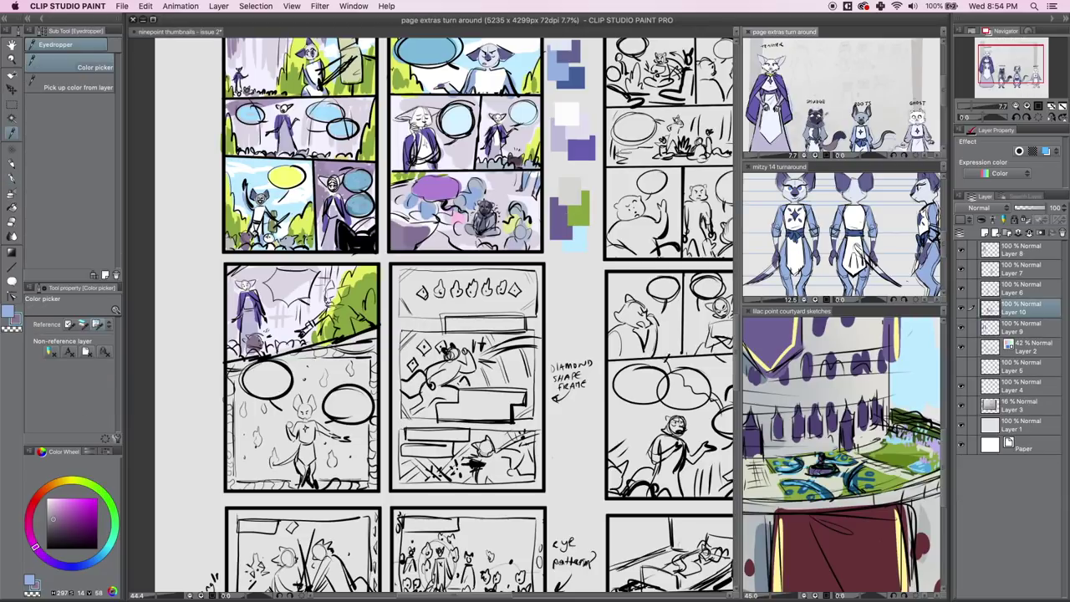
left_click(15, 180)
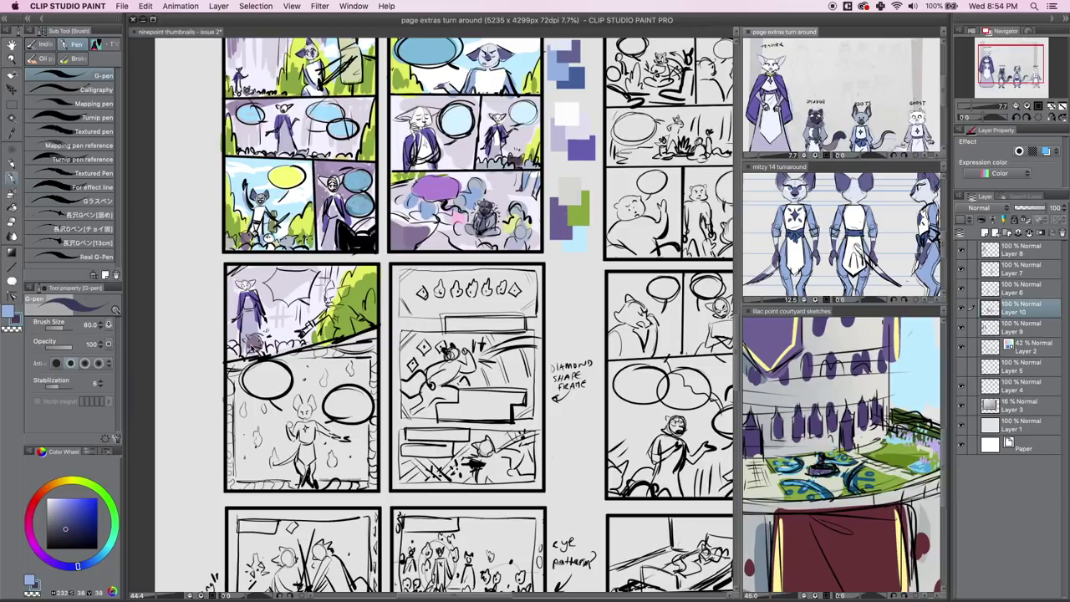
left_click(254, 345)
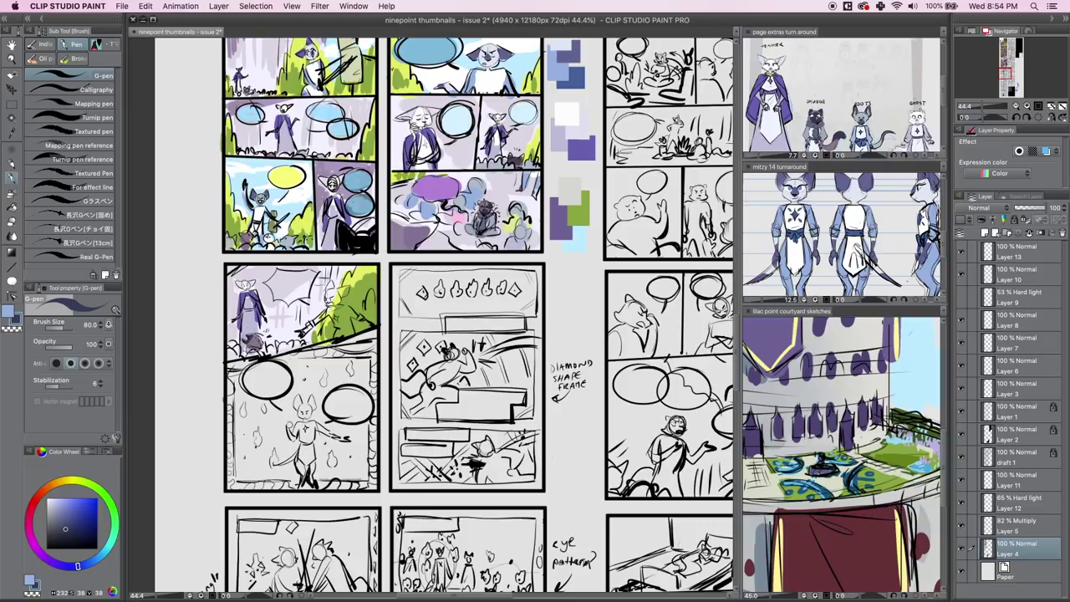
Sample grey-blue from the page extras turnaround and paint it around the small figure below the robed character.
key("i")
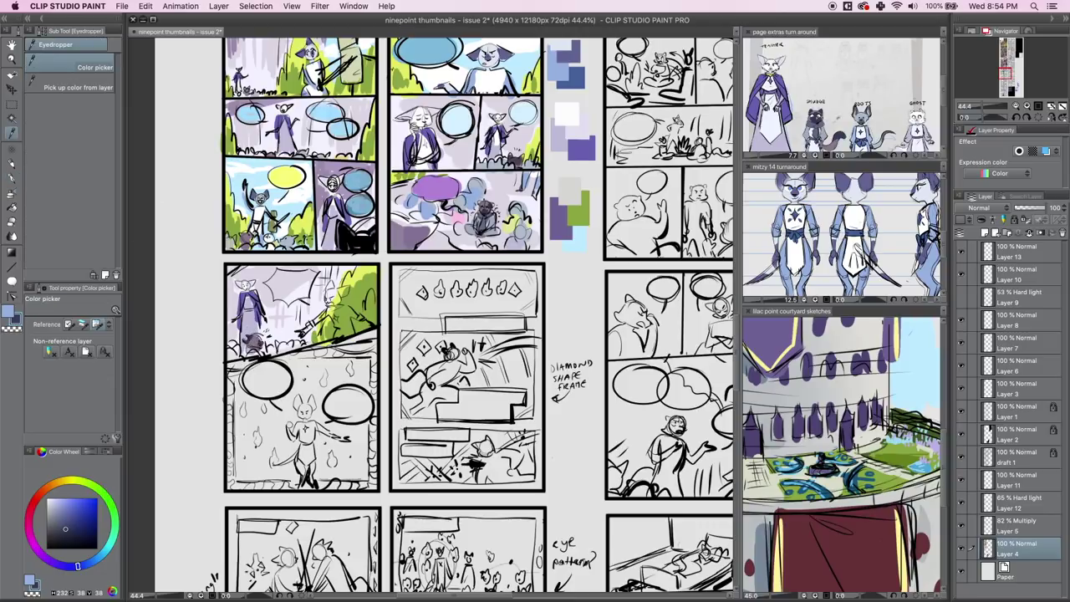
left_click(861, 118)
left_click(12, 178)
left_click(257, 351)
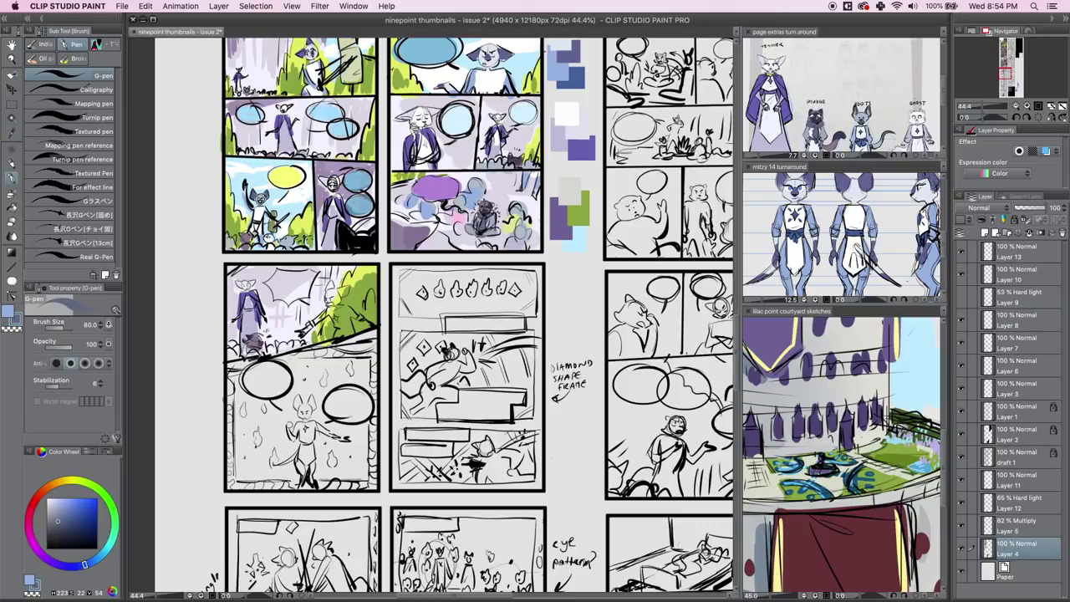
left_click_drag(249, 348, 256, 354)
Sample a very pale blue and paint the base of the character standing before the foliage in the top panel.
key("i")
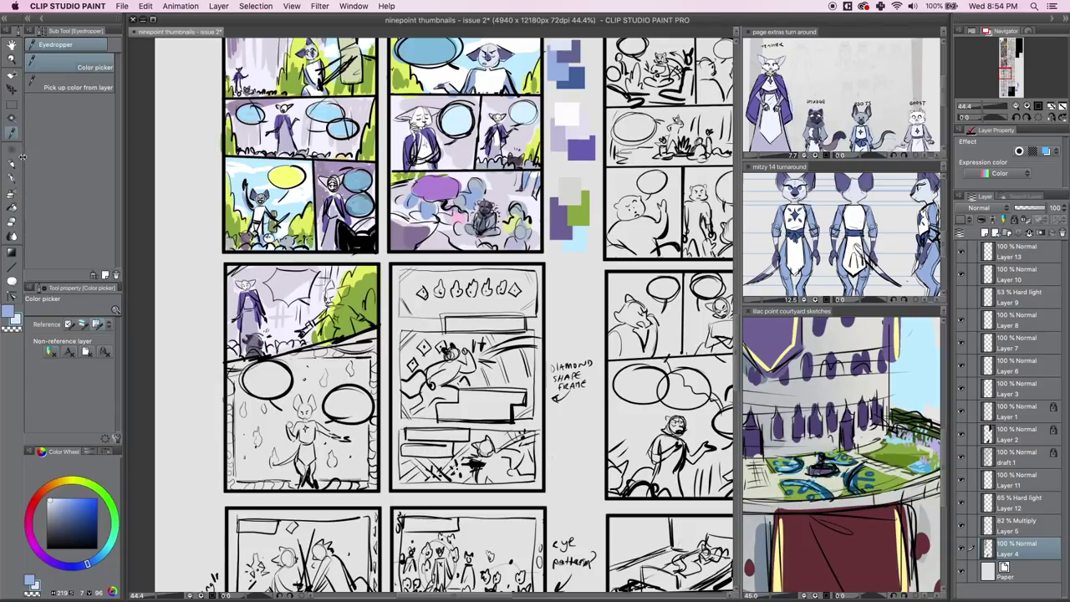
key("p")
left_click_drag(329, 290, 337, 296)
left_click_drag(308, 331, 317, 324)
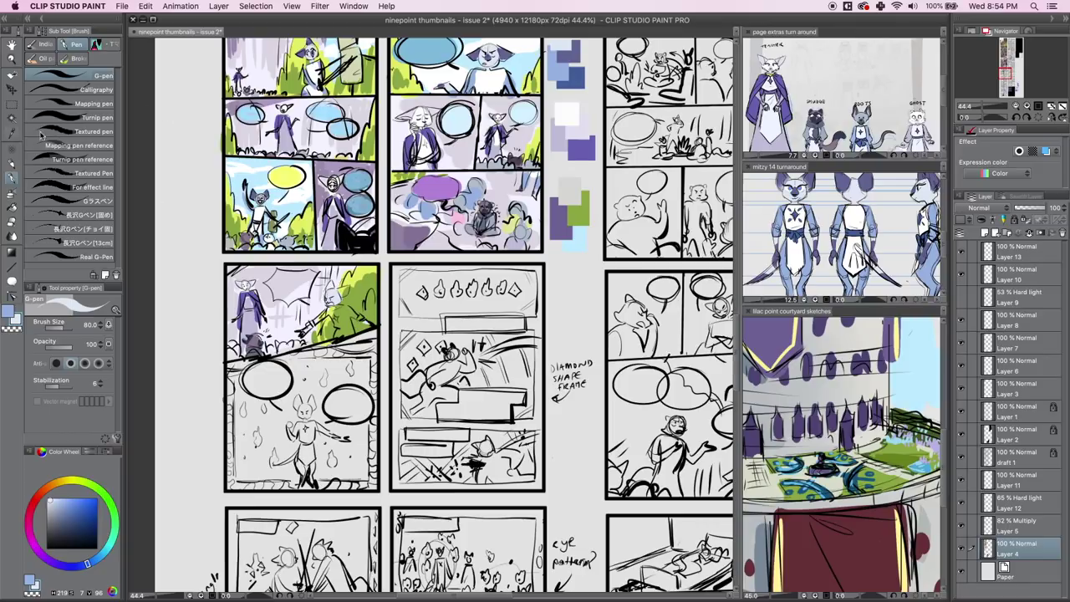
Paint the foliage-side character's head markings in dark blue and the arms and body in light blue, both sampled from the palette swatches.
key("i")
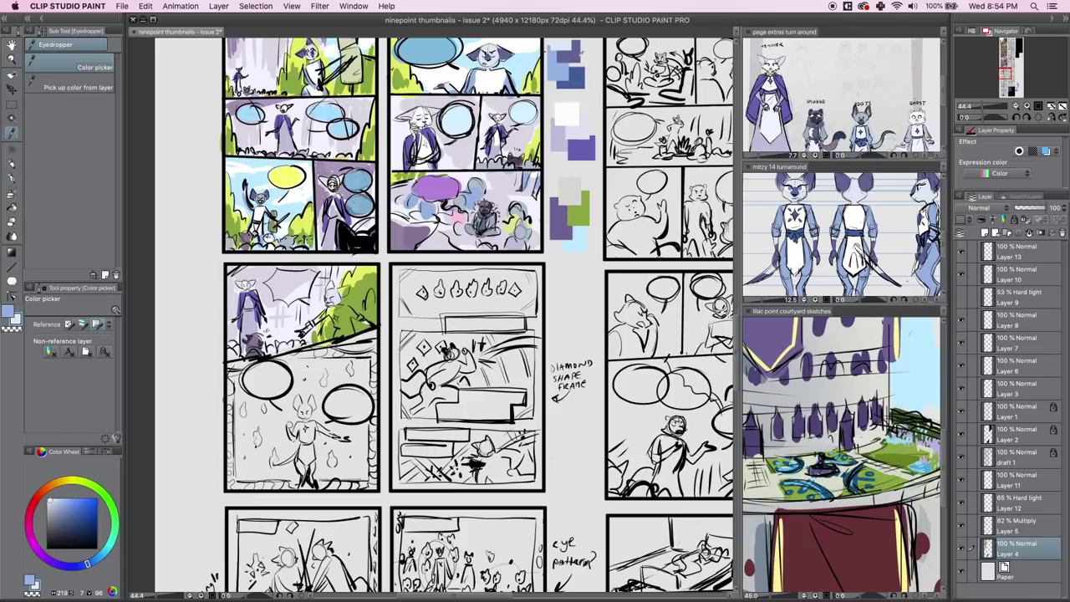
left_click(571, 52)
key("p")
mouse_move(341, 290)
left_mouse_down()
mouse_move(331, 285)
mouse_move(333, 293)
left_mouse_up()
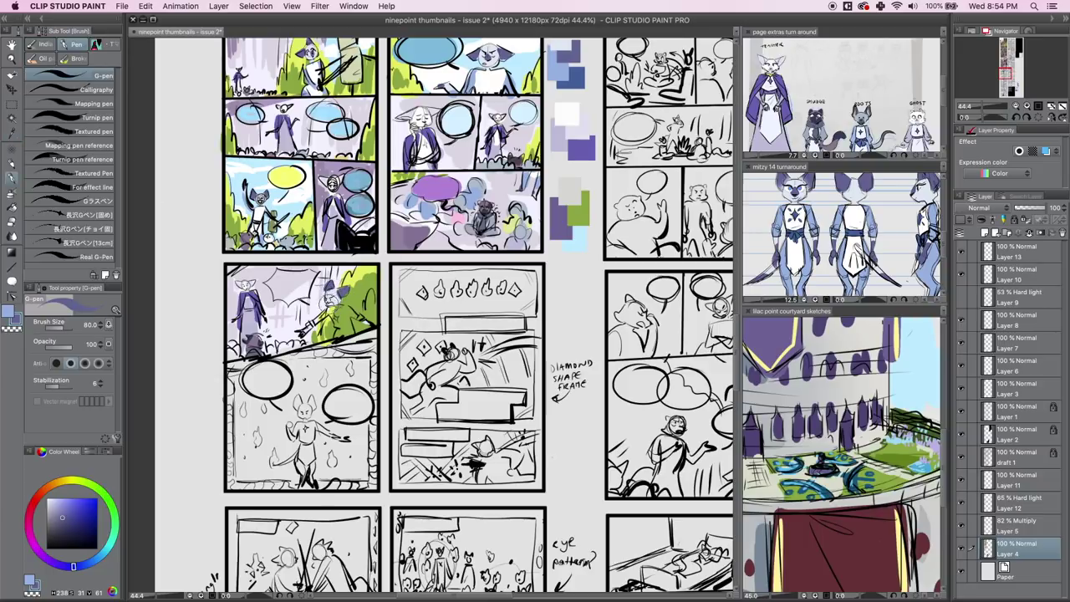
left_click(14, 133)
left_click(555, 69)
left_click(8, 179)
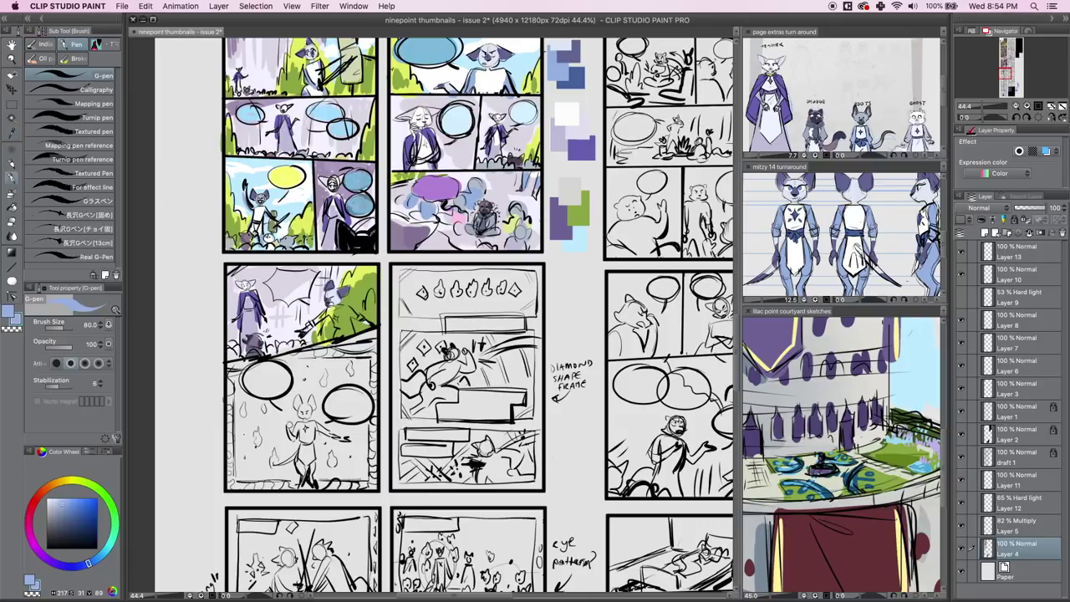
mouse_move(303, 333)
left_mouse_down()
mouse_move(327, 311)
mouse_move(363, 306)
mouse_move(345, 319)
mouse_move(353, 314)
left_mouse_up()
Sample the white swatch and paint the tunic of the character in front of the foliage.
left_click(13, 133)
left_click(573, 102)
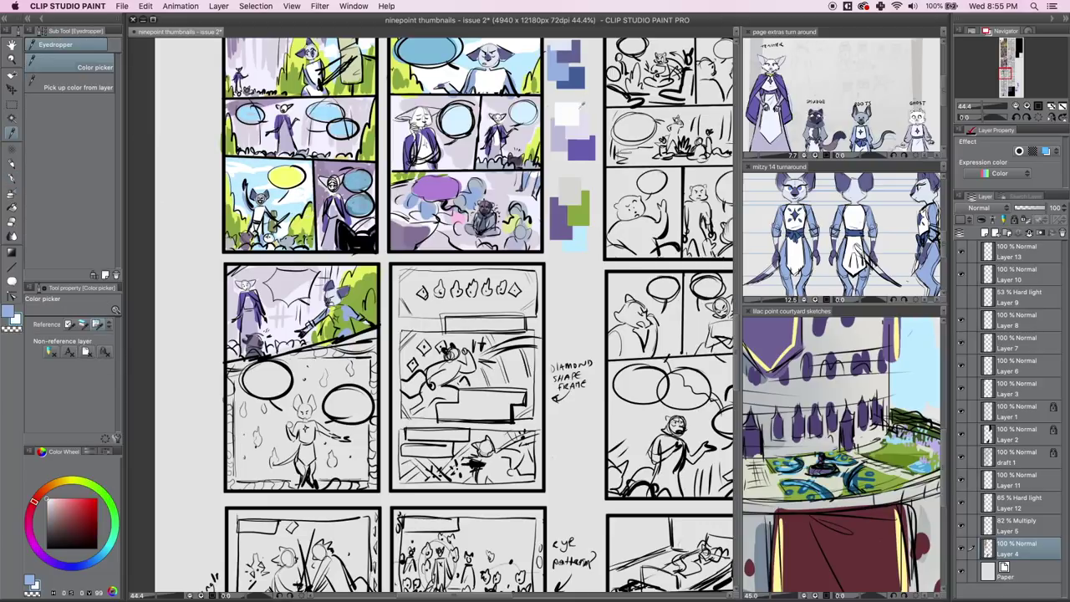
left_click(12, 178)
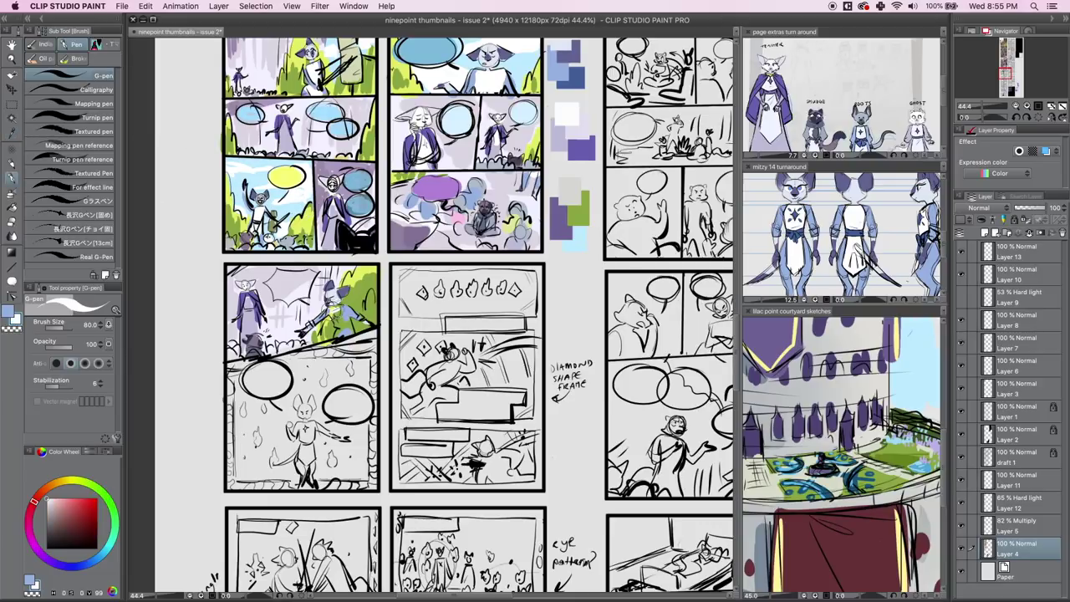
mouse_move(335, 314)
left_mouse_down()
mouse_move(339, 329)
mouse_move(351, 327)
left_mouse_up()
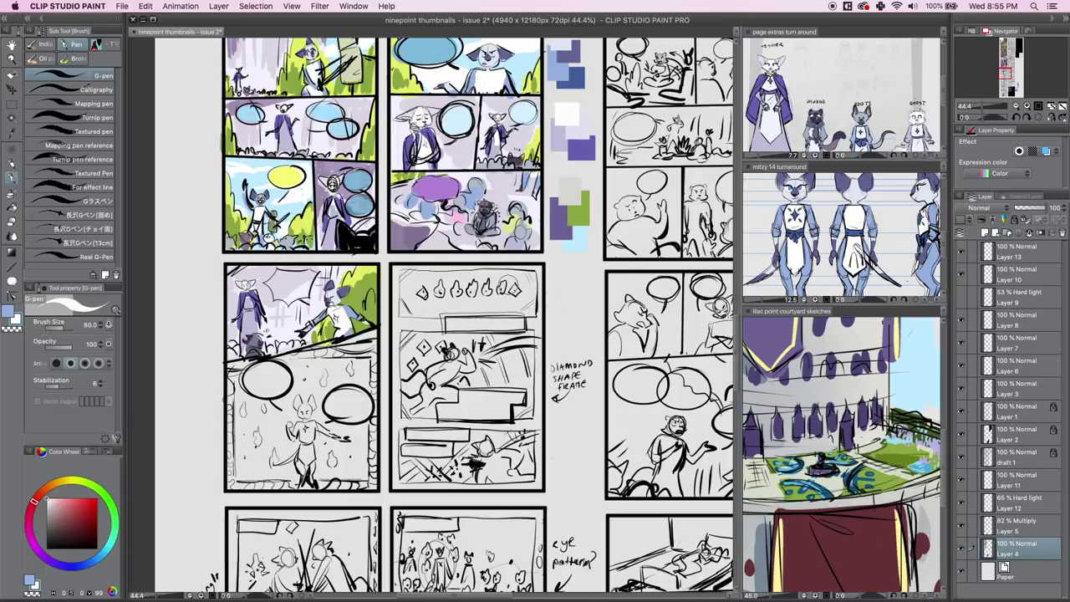
Try painting the top panel's burst-shaped speech balloon in a more saturated purple based on a lavender sampled from the coloured page.
left_click(12, 164)
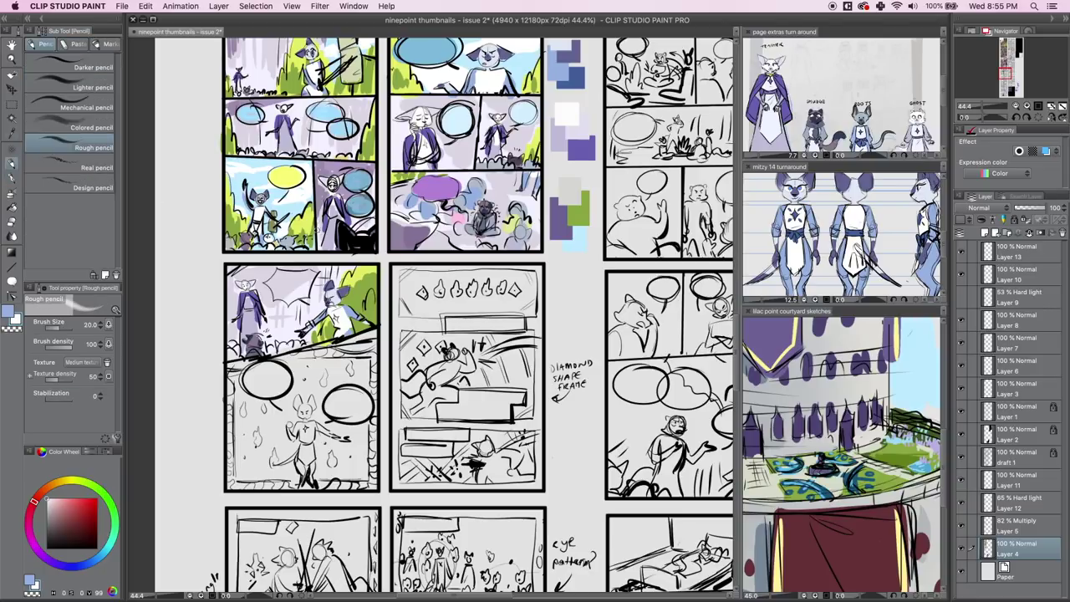
left_click(11, 132)
left_click(437, 188)
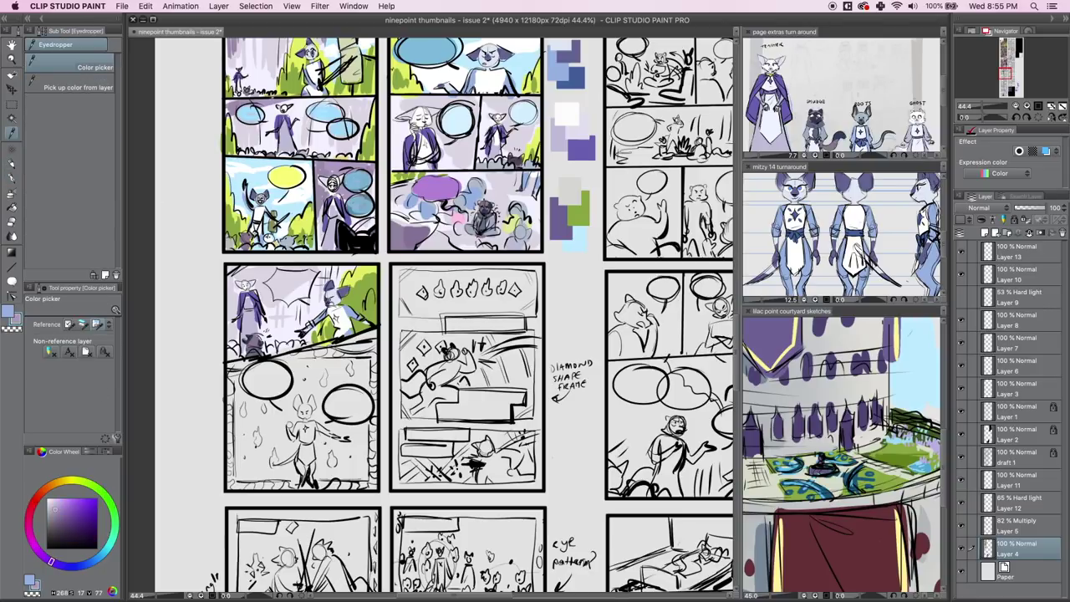
left_click(67, 505)
left_click(12, 178)
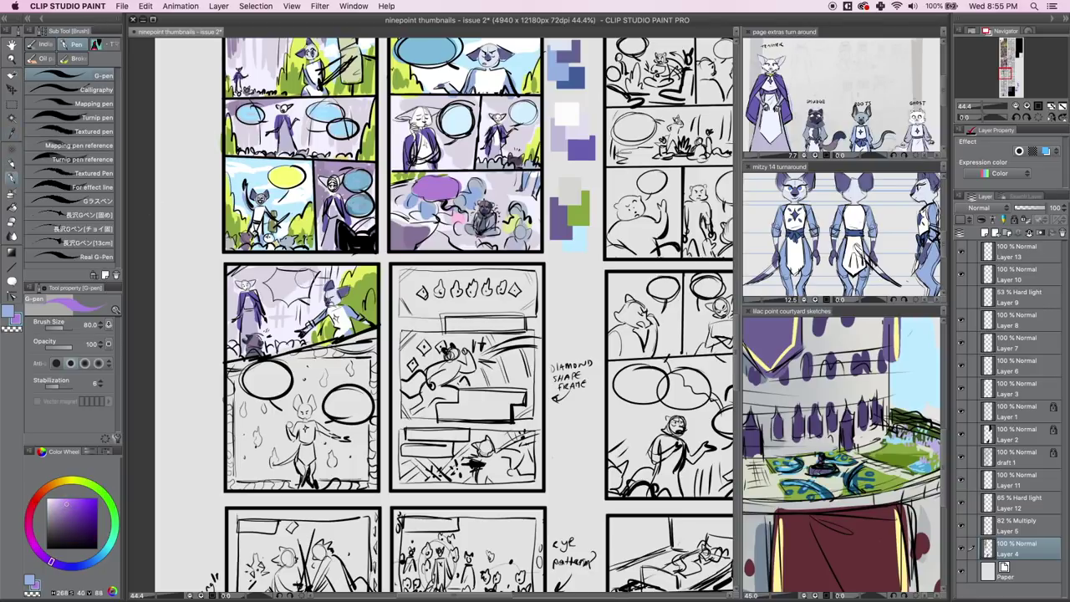
mouse_move(309, 276)
left_mouse_down()
mouse_move(266, 280)
mouse_move(306, 302)
mouse_move(314, 272)
left_mouse_up()
Try filling the burst-shaped balloon with yellow-green sampled from the foliage and choose a darker shade of it.
left_click(12, 134)
left_click(353, 281)
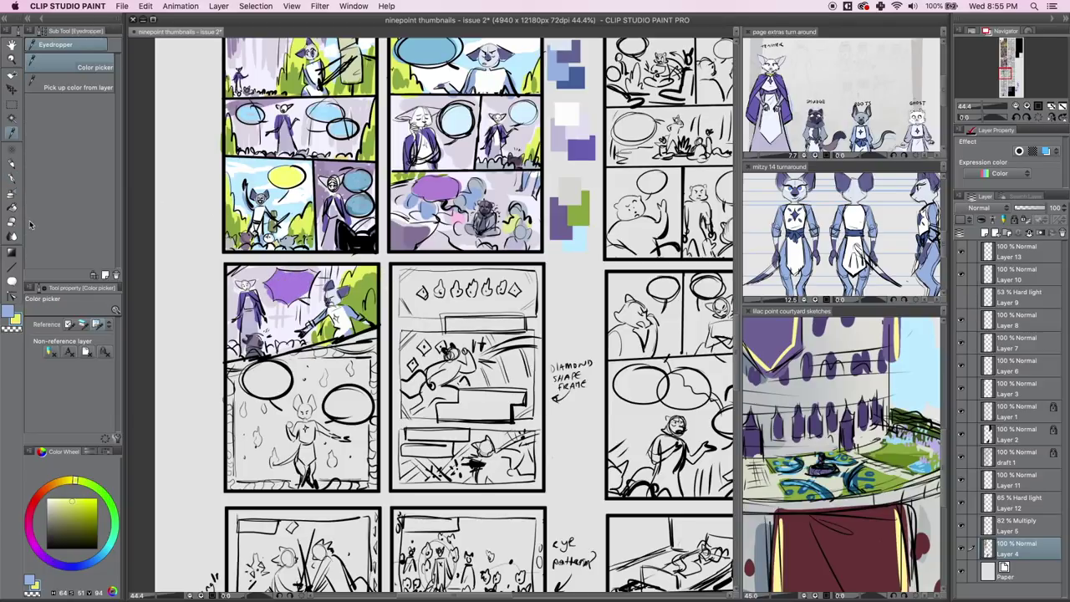
left_click(11, 206)
left_click(289, 288)
left_click(80, 508)
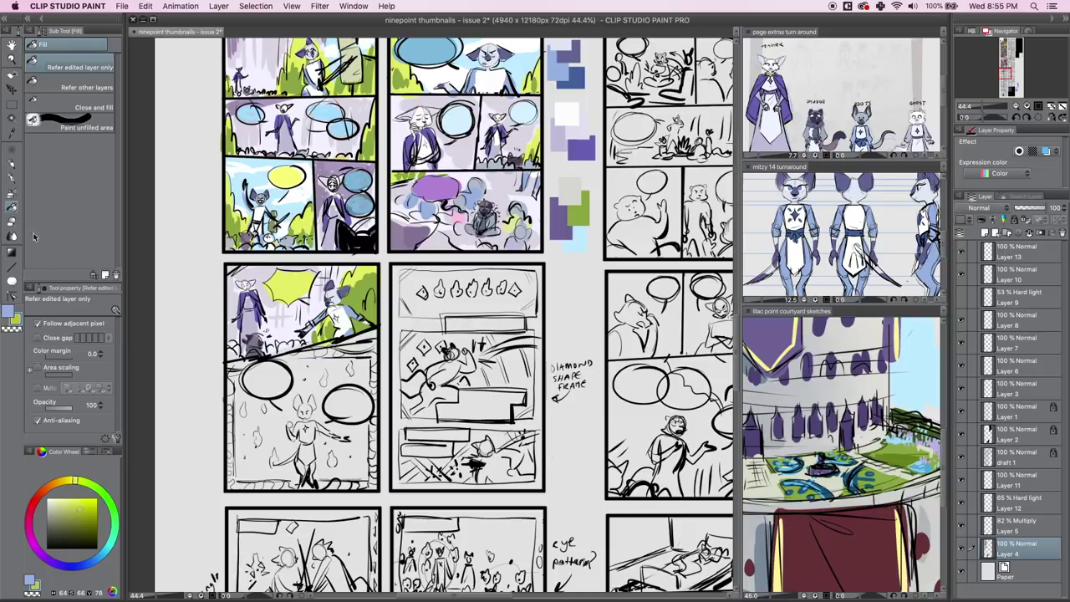
Shift the hue to golden brown and recolour the burst-shaped balloon in the top panel with it.
left_click(12, 178)
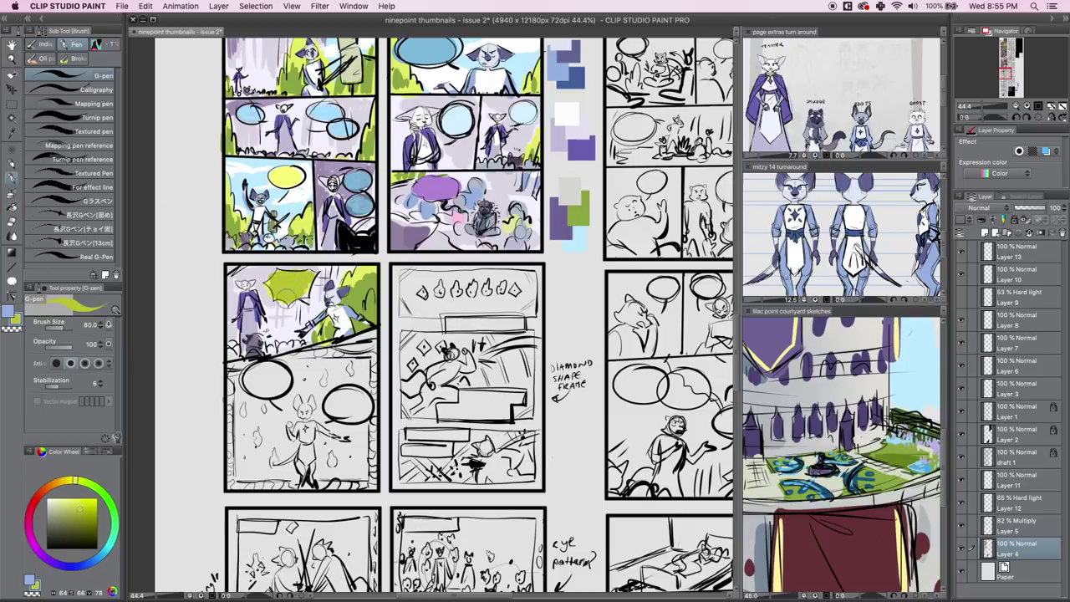
left_click(56, 483)
mouse_move(280, 285)
left_mouse_down()
mouse_move(273, 280)
mouse_move(282, 292)
mouse_move(306, 284)
mouse_move(277, 274)
mouse_move(278, 294)
left_mouse_up()
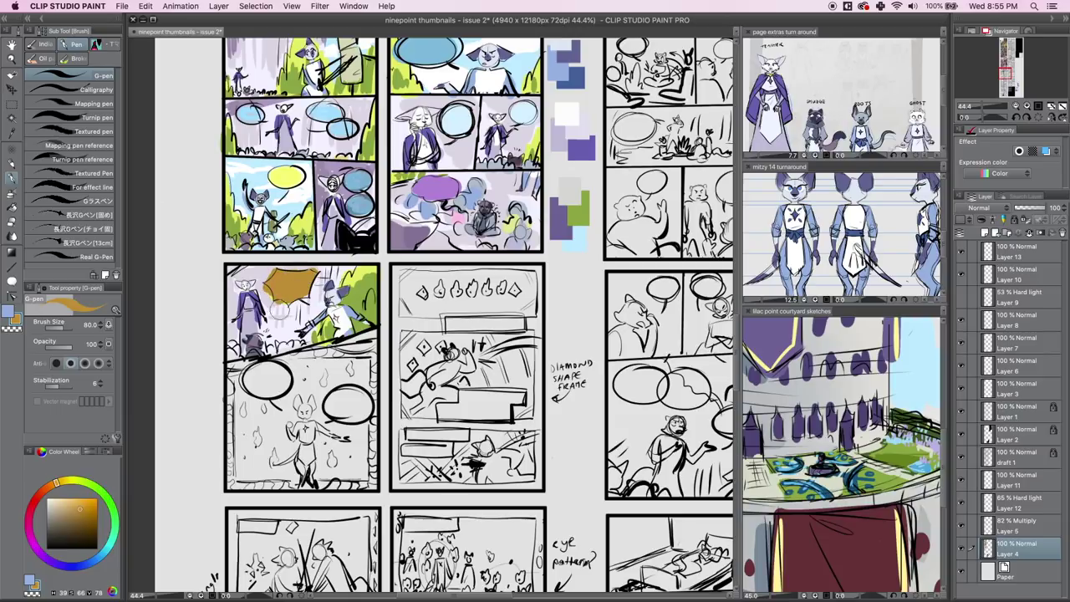
Brighten the golden brown to a saturated orange, refill the burst-shaped balloon in the top panel with it, and save the file.
left_click(70, 499)
left_click(11, 207)
left_click(289, 287)
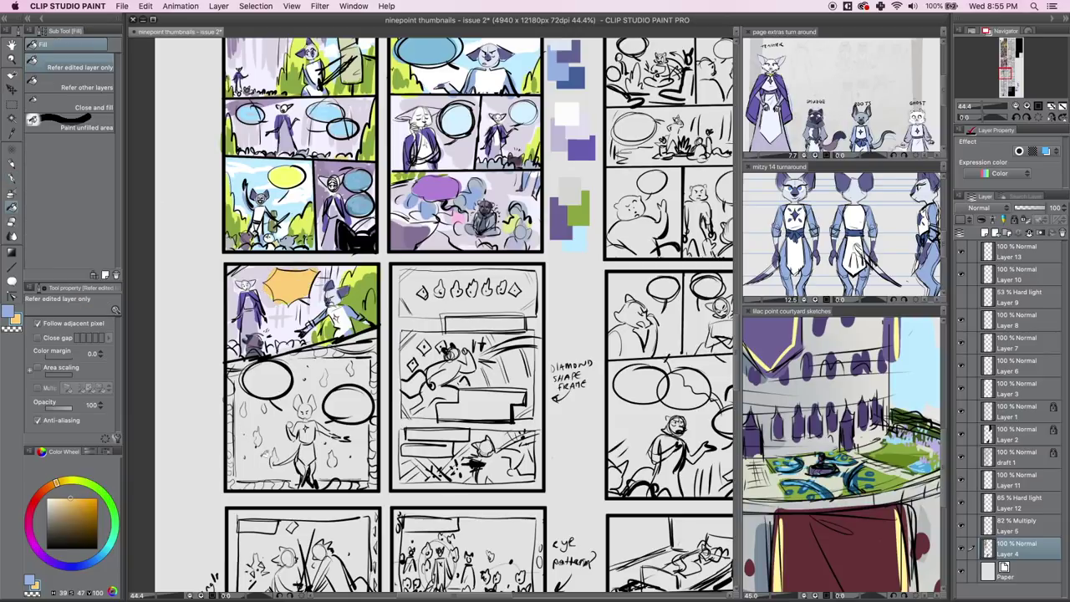
left_click(85, 494)
left_click(307, 292)
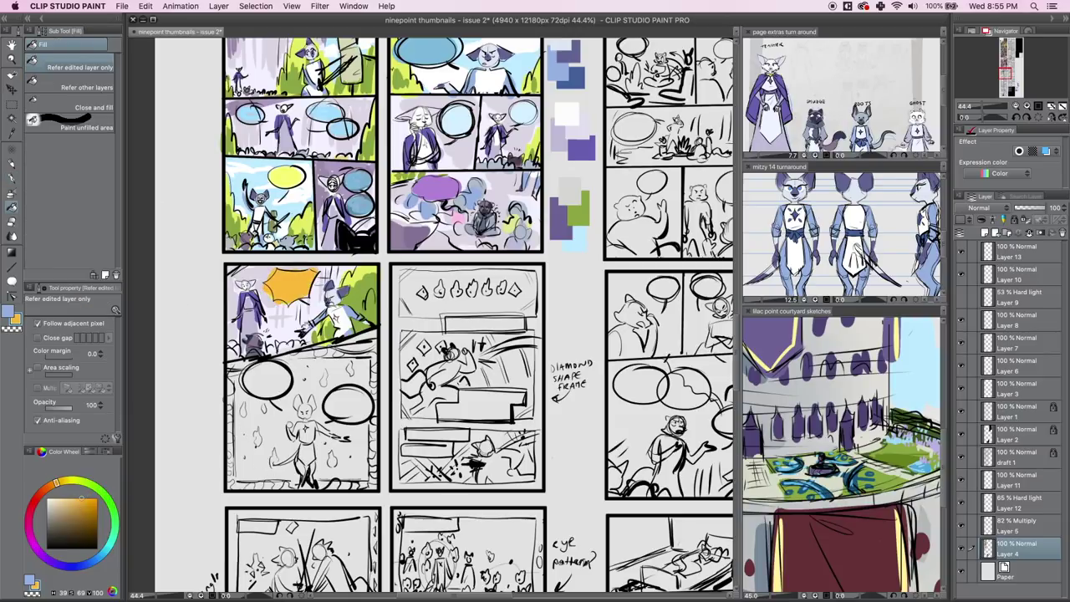
key("super+s")
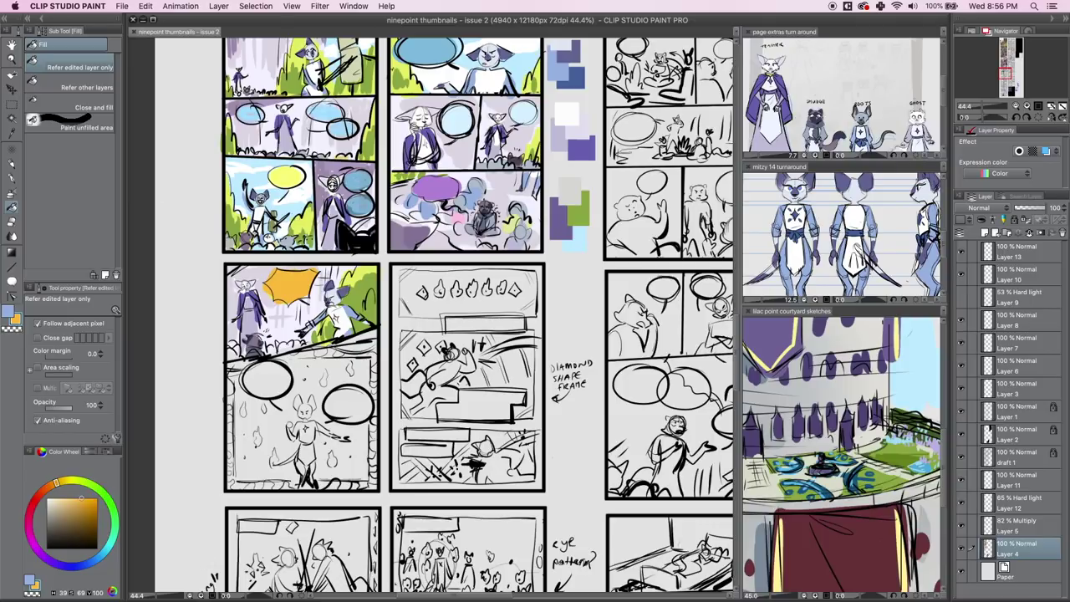
Sample a dark navy from the top panel and paint the whole lower panel of the page with it.
key("i")
left_click(344, 236)
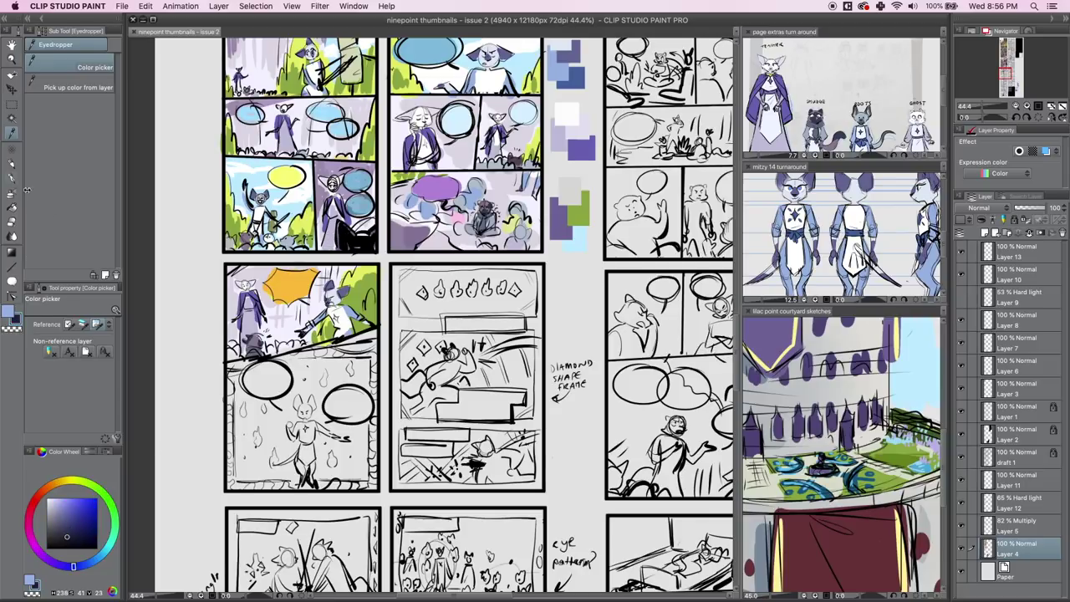
key("p")
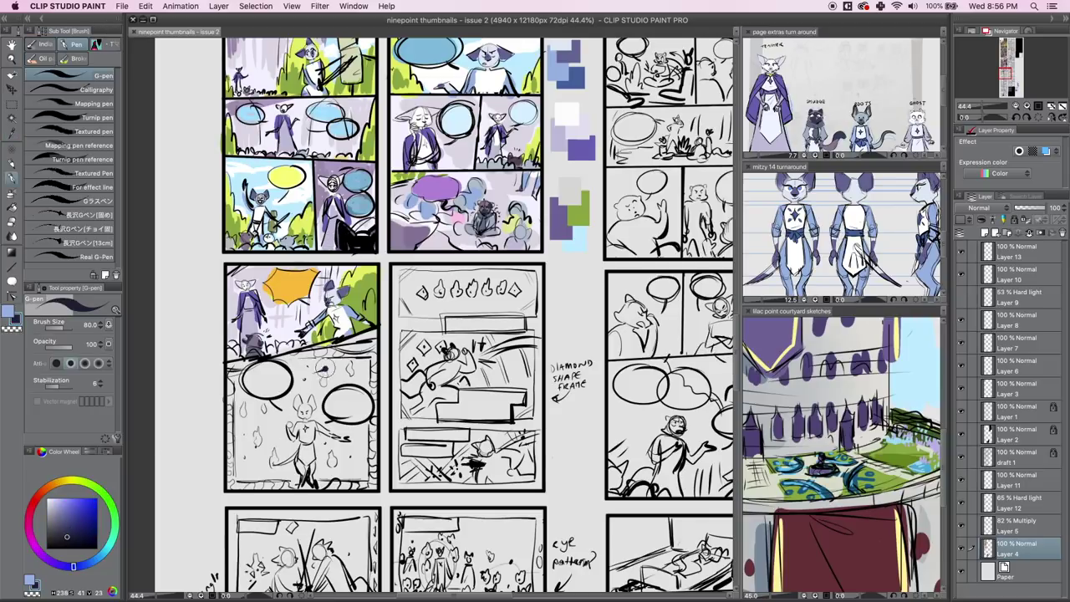
mouse_move(326, 368)
left_mouse_down()
mouse_move(269, 371)
mouse_move(245, 439)
mouse_move(261, 401)
mouse_move(302, 394)
mouse_move(273, 450)
mouse_move(244, 451)
mouse_move(360, 469)
mouse_move(360, 374)
mouse_move(280, 452)
mouse_move(325, 462)
mouse_move(350, 452)
left_mouse_up()
mouse_move(227, 375)
left_mouse_down()
mouse_move(229, 419)
mouse_move(234, 371)
mouse_move(377, 348)
mouse_move(370, 481)
mouse_move(232, 479)
left_mouse_up()
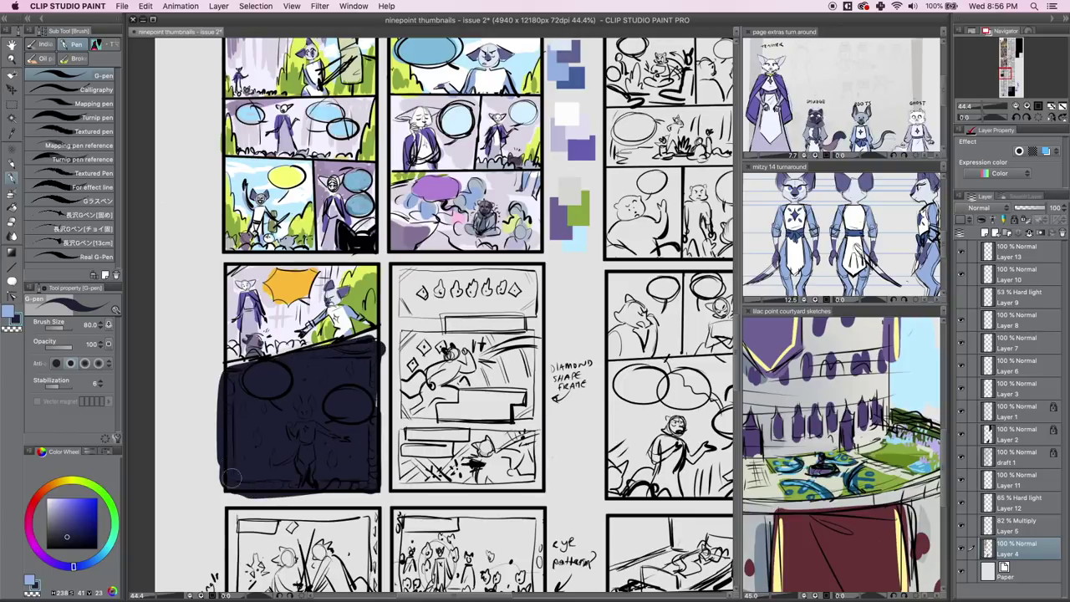
Sample the purple balloon on the coloured page above and paint the decorative frame around the dark lower panel.
left_click(12, 134)
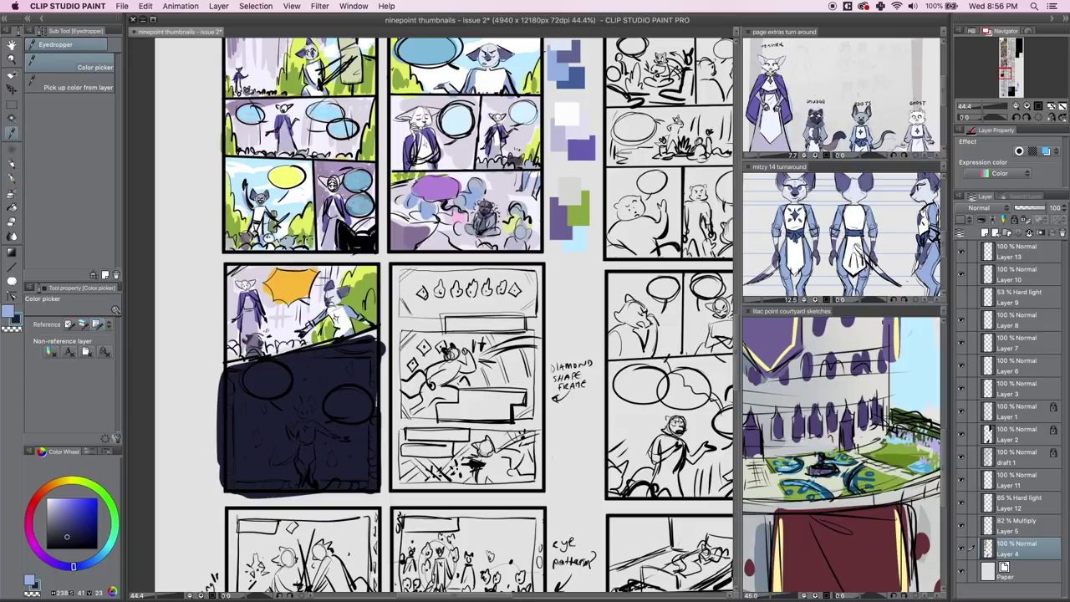
left_click(437, 189)
left_click(63, 504)
left_click(12, 178)
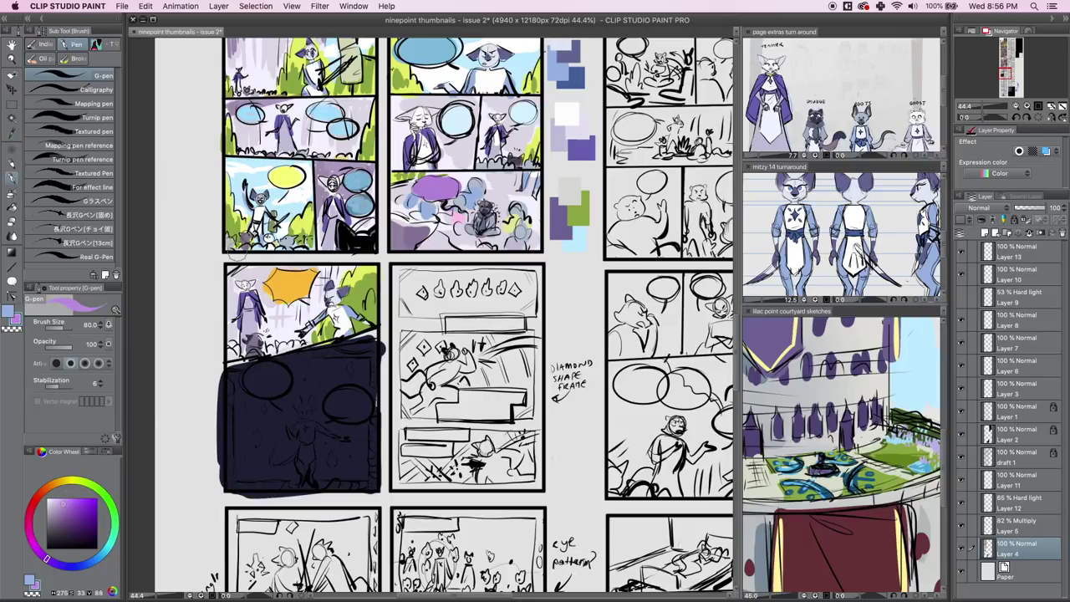
mouse_move(229, 378)
left_mouse_down()
mouse_move(228, 468)
mouse_move(247, 487)
mouse_move(369, 489)
mouse_move(371, 360)
mouse_move(373, 473)
mouse_move(297, 354)
left_mouse_up()
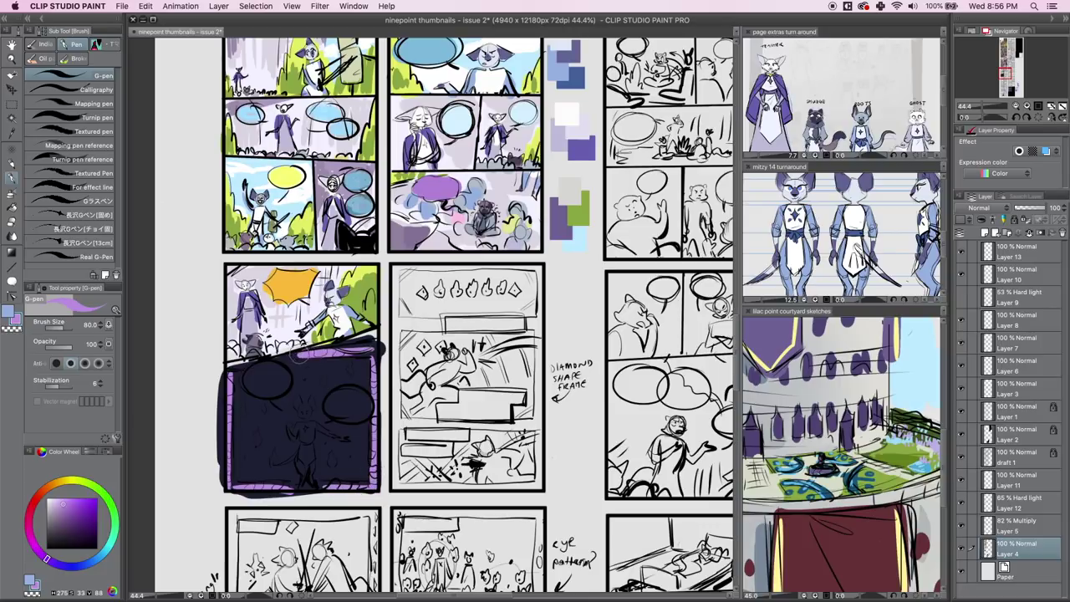
left_click_drag(372, 344, 363, 342)
Shift the colour to bright pink and paint several of the small flames scattered across the dark panel.
left_click(31, 537)
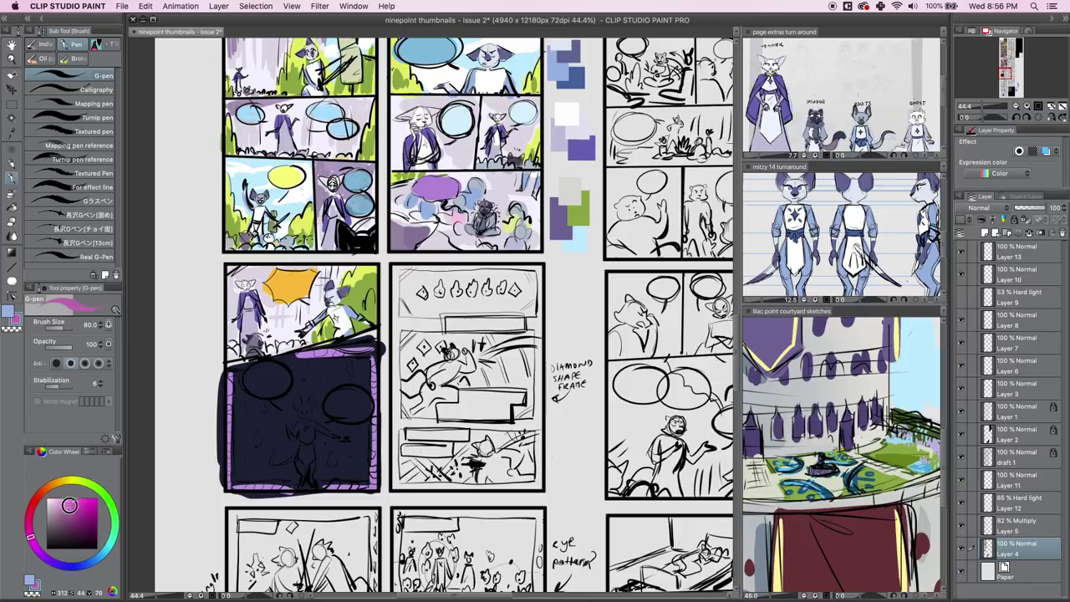
left_click(69, 505)
left_click(256, 437)
left_click(262, 410)
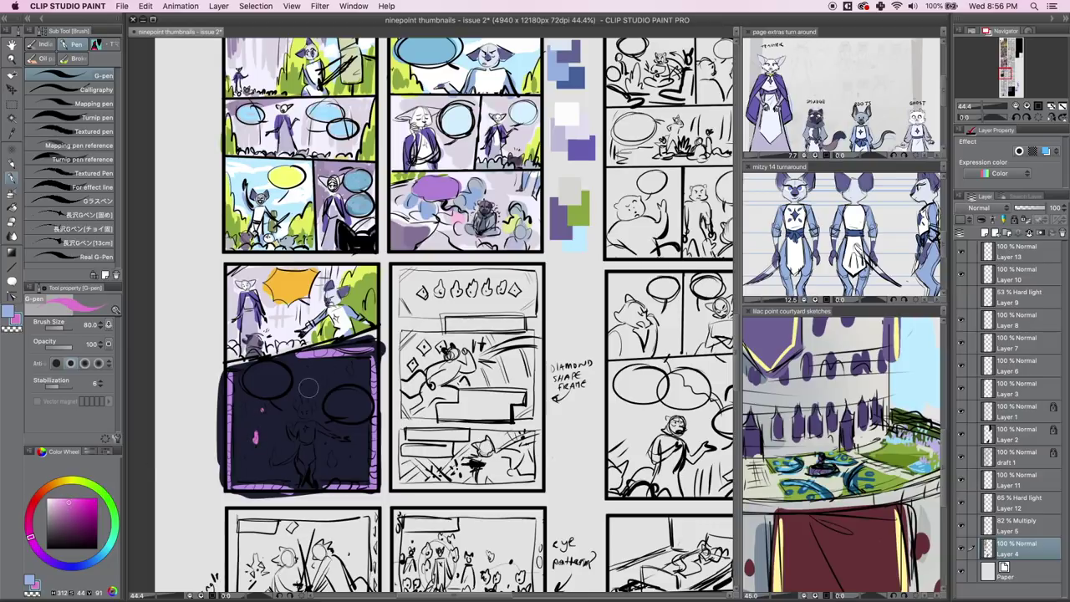
left_click(312, 379)
left_click(268, 459)
Change the colour to light blue and paint another set of the small flames in the dark panel.
left_click(102, 556)
left_click(243, 410)
left_click(242, 457)
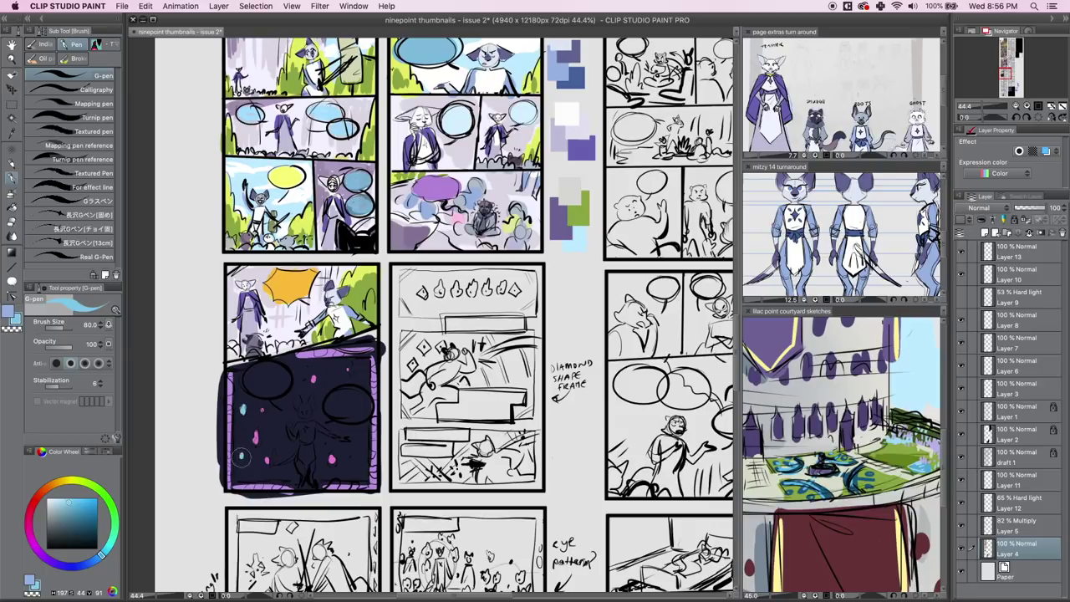
left_click(279, 414)
left_click(303, 373)
left_click(350, 412)
Change the colour to yellow-green and paint further small flames in the dark panel.
left_click(78, 481)
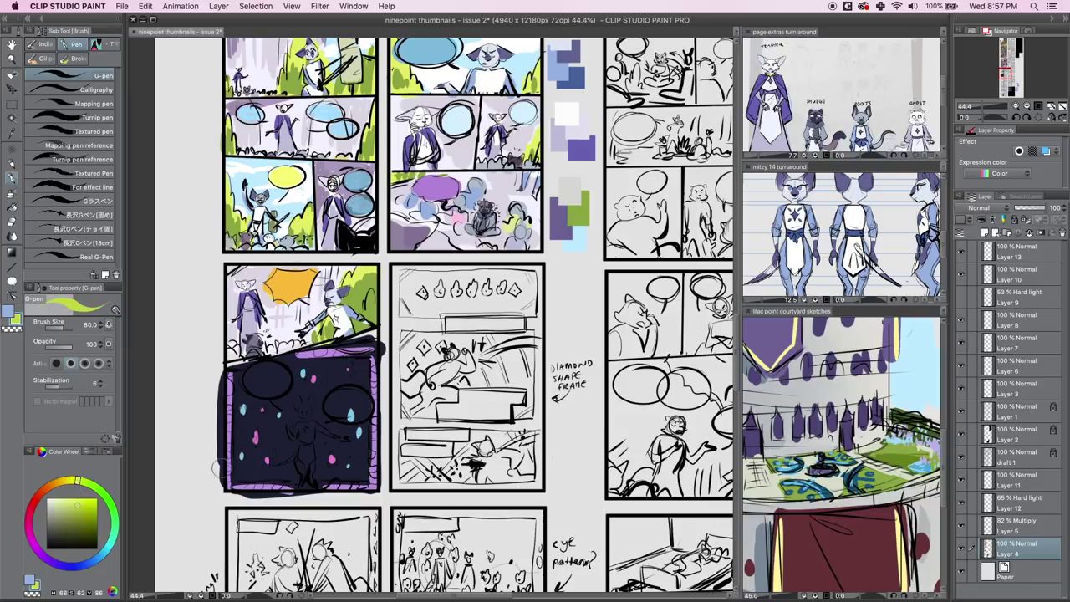
left_click(279, 439)
left_click(335, 384)
left_click(357, 382)
Change the colour to golden yellow and paint the remaining small flames in the dark panel.
left_click(59, 482)
left_click(82, 499)
left_click(250, 387)
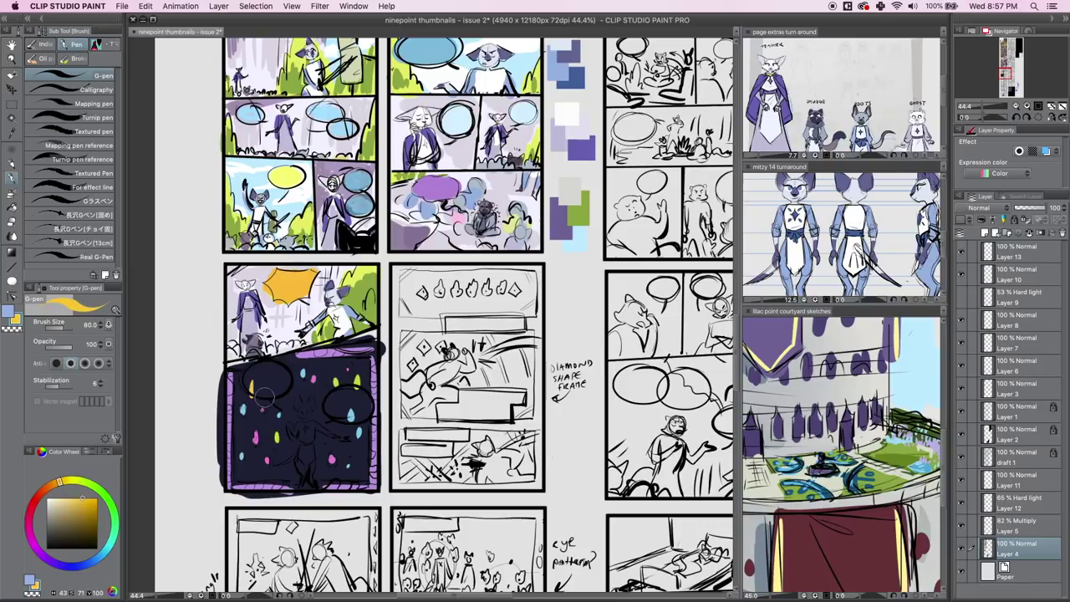
left_click(346, 456)
Sample blue-grey from the top panel's character and paint the body of the standing figure in the dark panel.
left_click(12, 133)
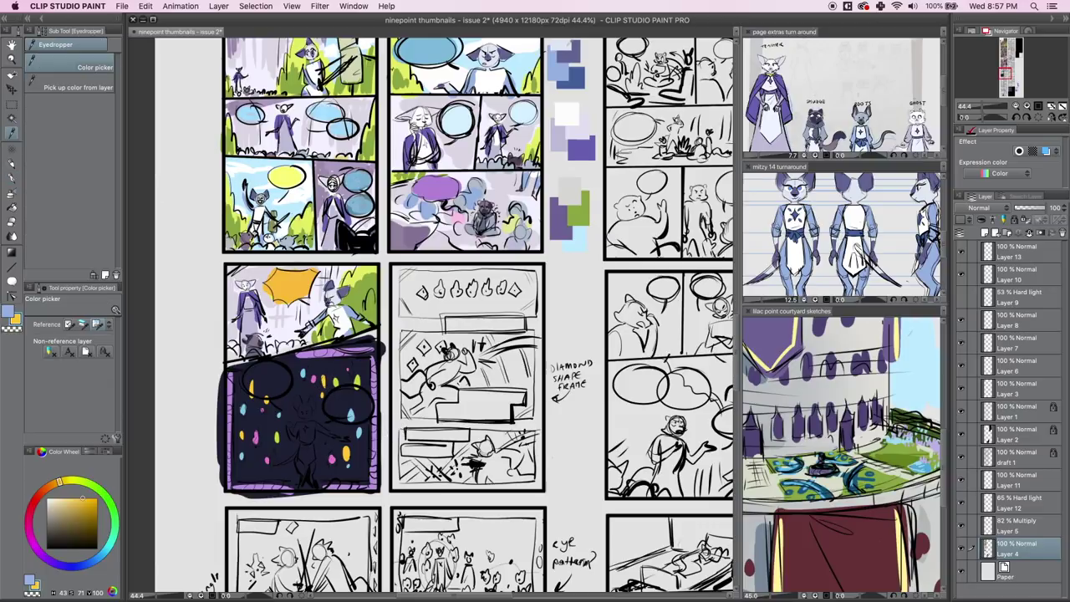
left_click(336, 315)
left_click(52, 508)
left_click(12, 180)
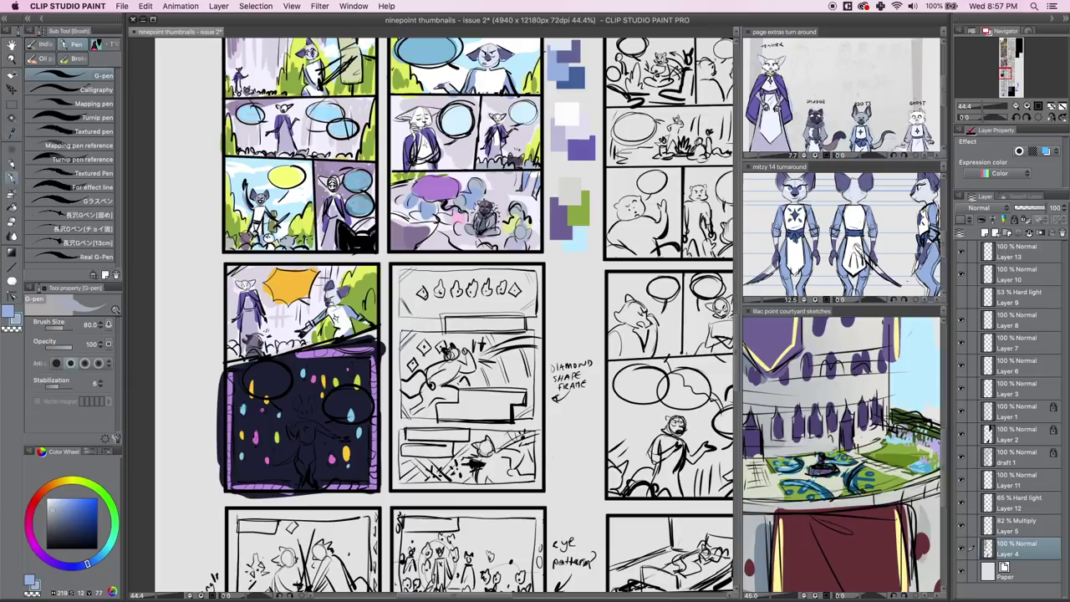
mouse_move(301, 408)
left_mouse_down()
mouse_move(305, 420)
mouse_move(289, 429)
mouse_move(342, 440)
mouse_move(271, 468)
mouse_move(294, 502)
mouse_move(311, 492)
left_mouse_up()
Paint the standing figure's ears, face and limbs in darker, more saturated shades of blue.
left_click(55, 518)
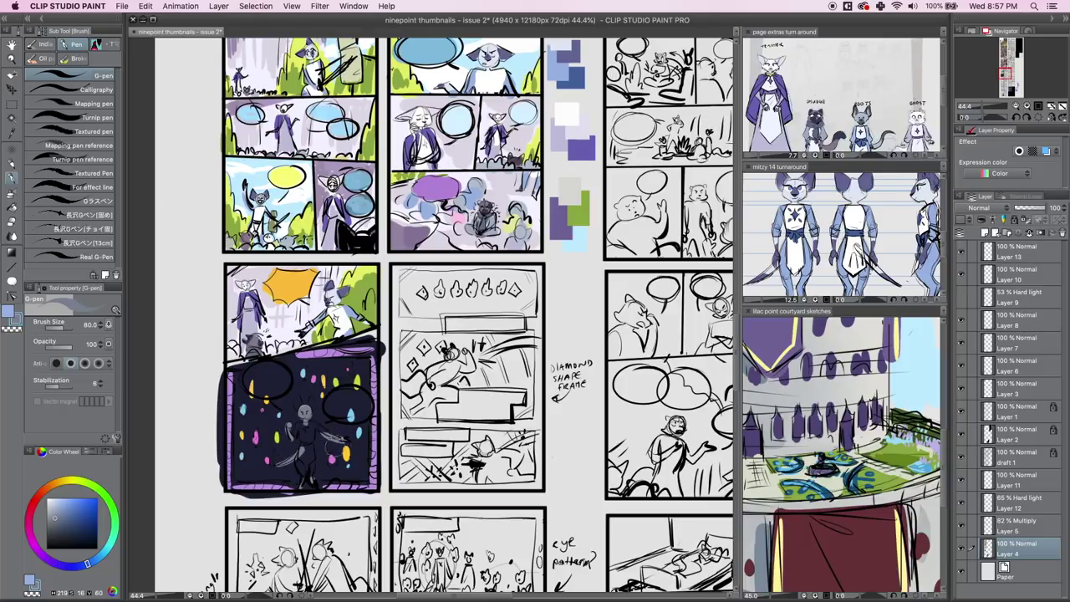
left_click_drag(65, 508, 73, 522)
mouse_move(299, 403)
left_mouse_down()
mouse_move(317, 405)
mouse_move(288, 427)
left_mouse_up()
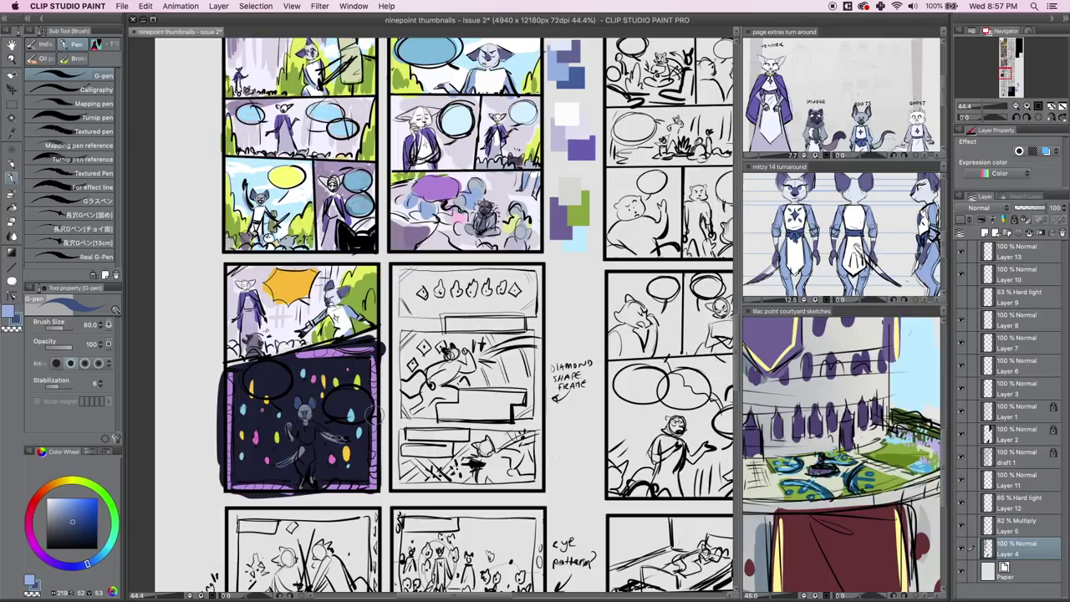
left_click(59, 506)
left_click(52, 503)
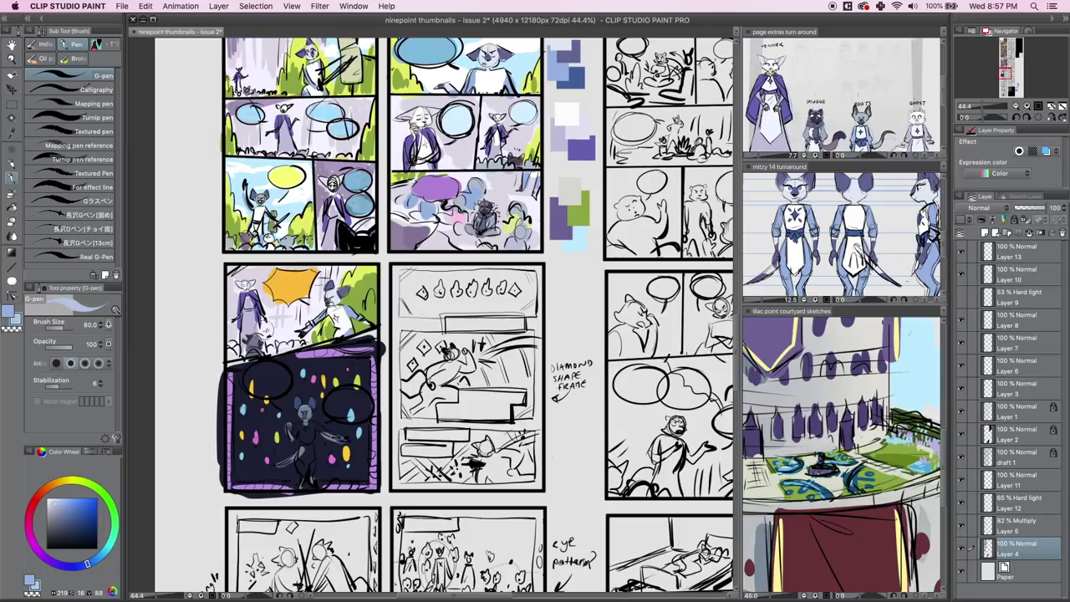
left_click(11, 134)
left_click(62, 516)
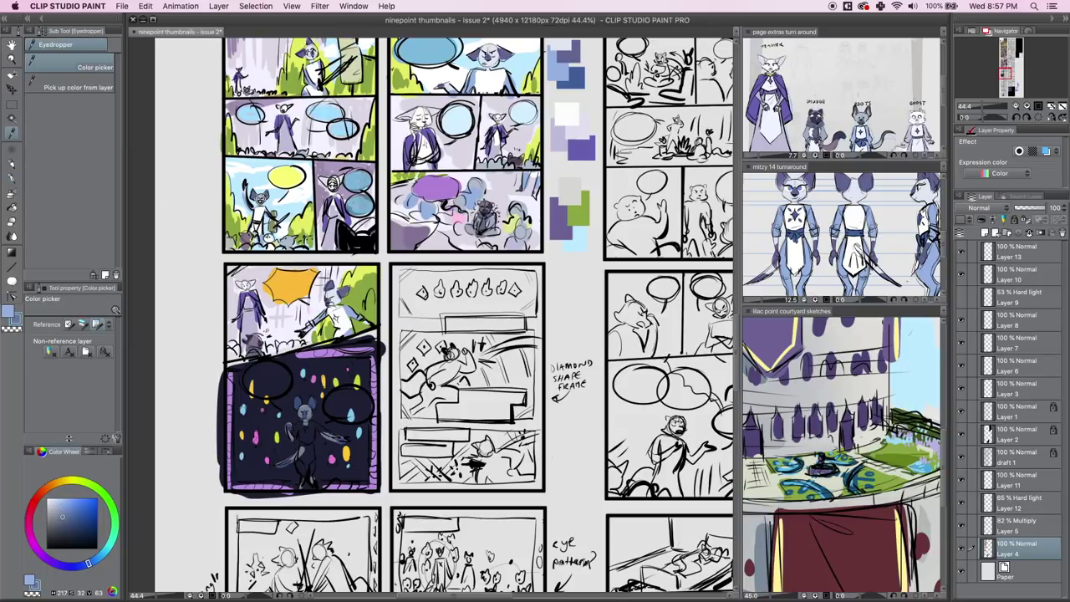
left_click(12, 177)
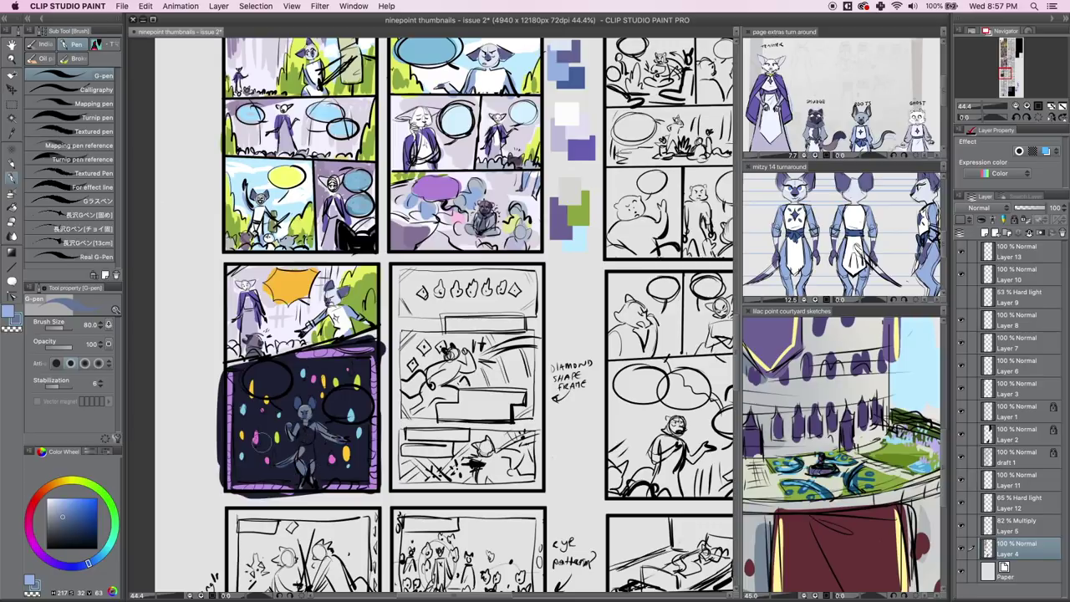
Paint the standing figure's tunic in a pale grey, then refill it with a darker blue-grey to suit the dark panel.
left_click(51, 505)
left_click_drag(52, 505, 43, 505)
mouse_move(303, 428)
left_mouse_down()
mouse_move(304, 457)
mouse_move(311, 446)
left_mouse_up()
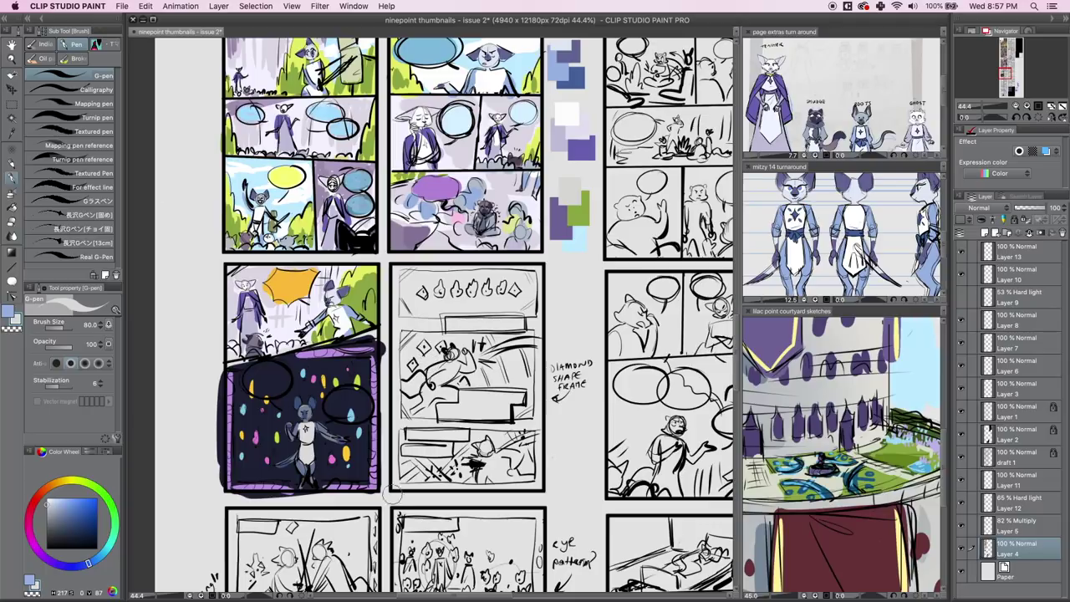
left_click(52, 507)
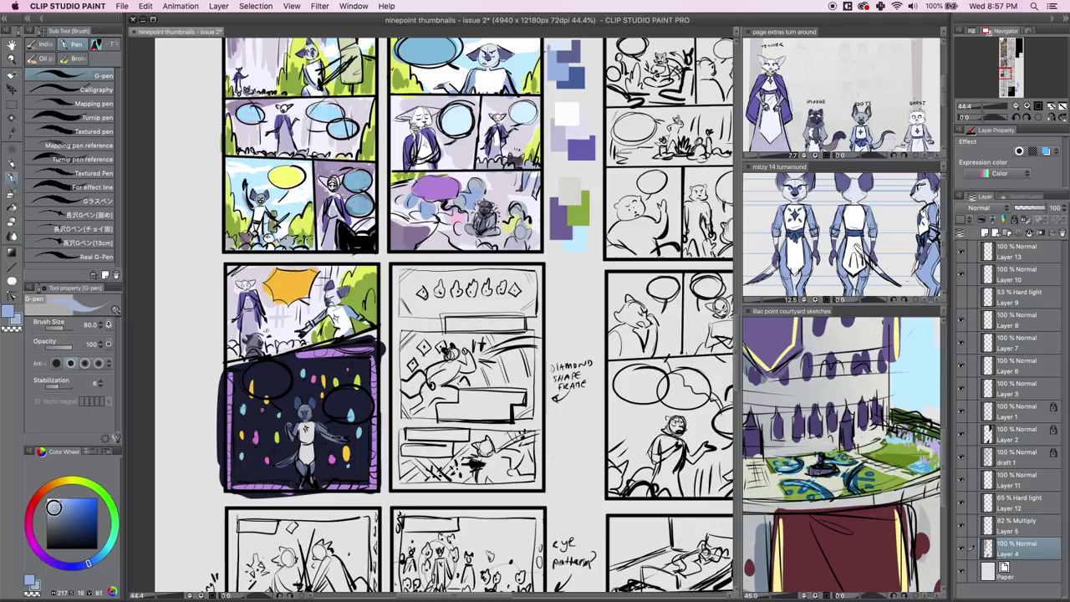
left_click(12, 205)
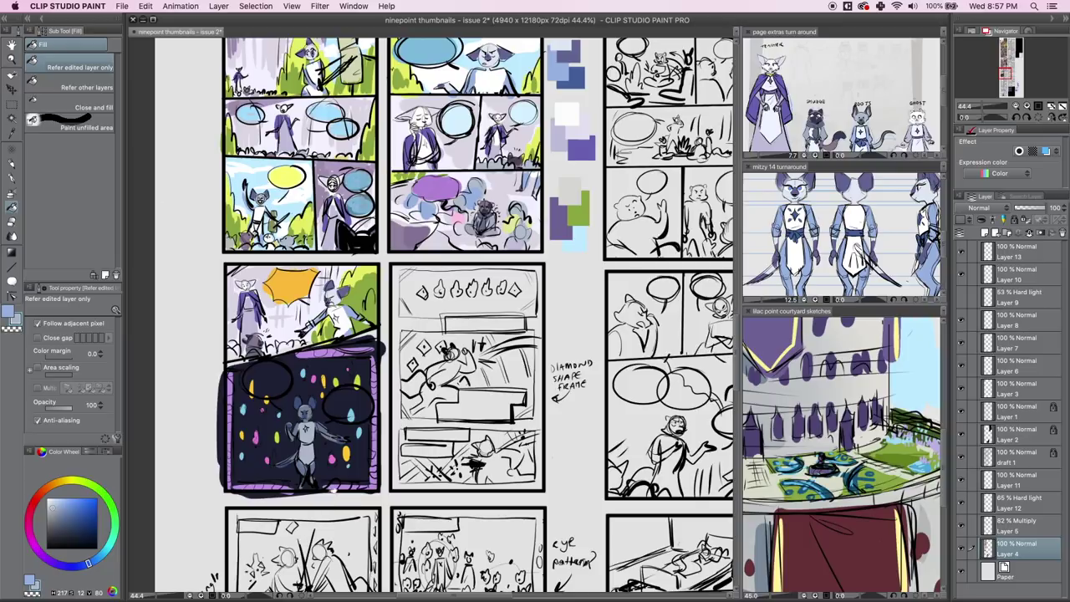
Try painting both speech balloons in the dark panel with the purple sampled from its frame.
left_click(12, 134)
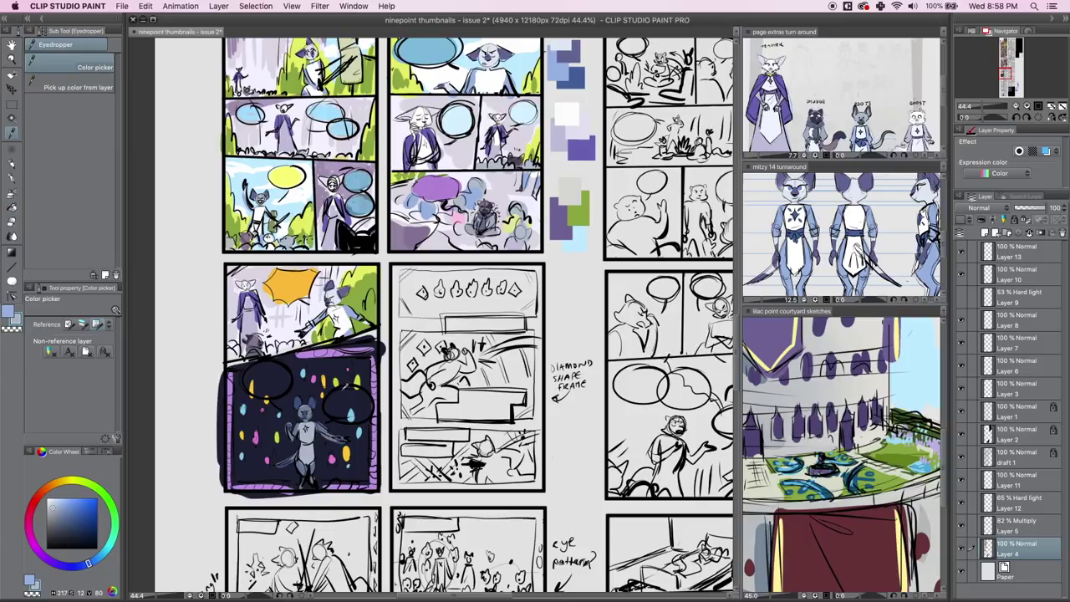
left_click(352, 480)
left_click(12, 178)
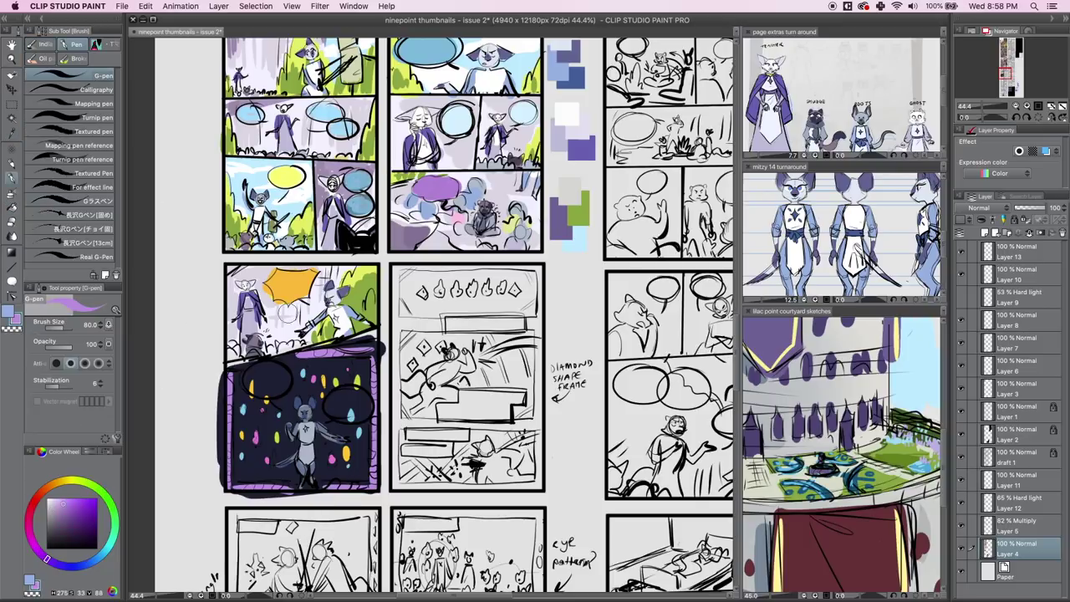
mouse_move(259, 380)
left_mouse_down()
mouse_move(277, 384)
mouse_move(256, 383)
left_mouse_up()
mouse_move(330, 400)
left_mouse_down()
mouse_move(355, 414)
mouse_move(363, 399)
mouse_move(343, 401)
left_mouse_up()
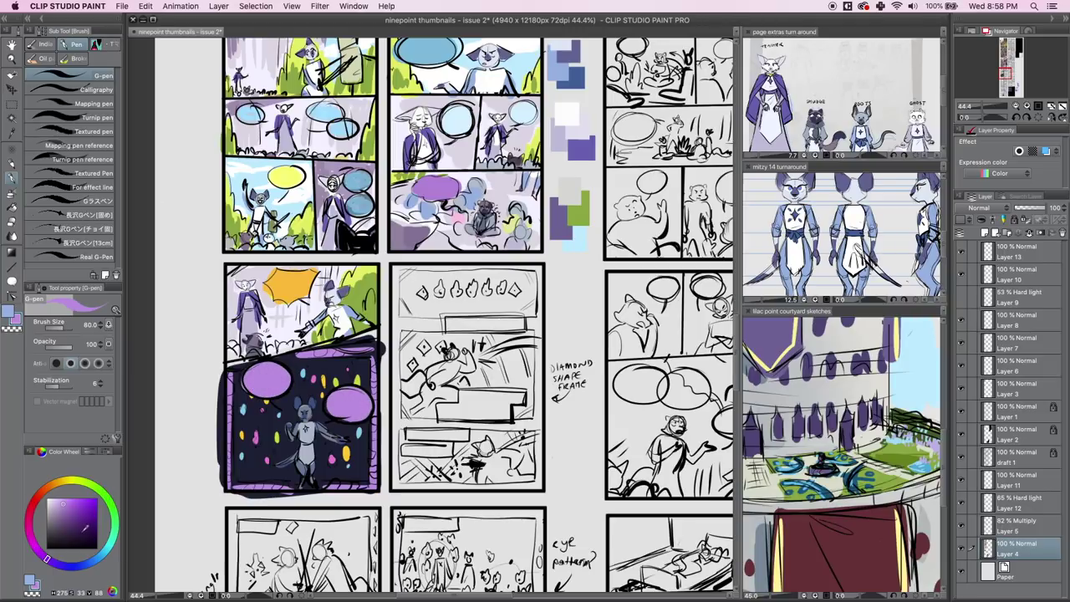
Shift the hue to a bluer, more saturated violet, paint both speech balloons in the dark panel with it, and save the file.
left_click(61, 565)
left_click(75, 505)
mouse_move(251, 377)
left_mouse_down()
mouse_move(280, 388)
mouse_move(248, 383)
left_mouse_up()
mouse_move(322, 401)
left_mouse_down()
mouse_move(368, 403)
mouse_move(360, 427)
left_mouse_up()
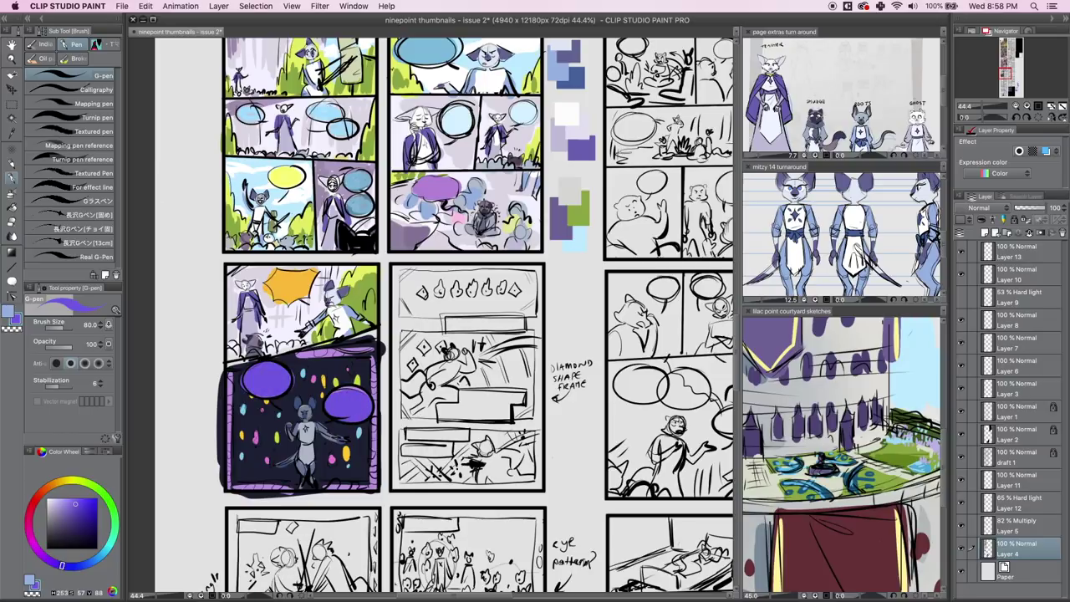
key("super+s")
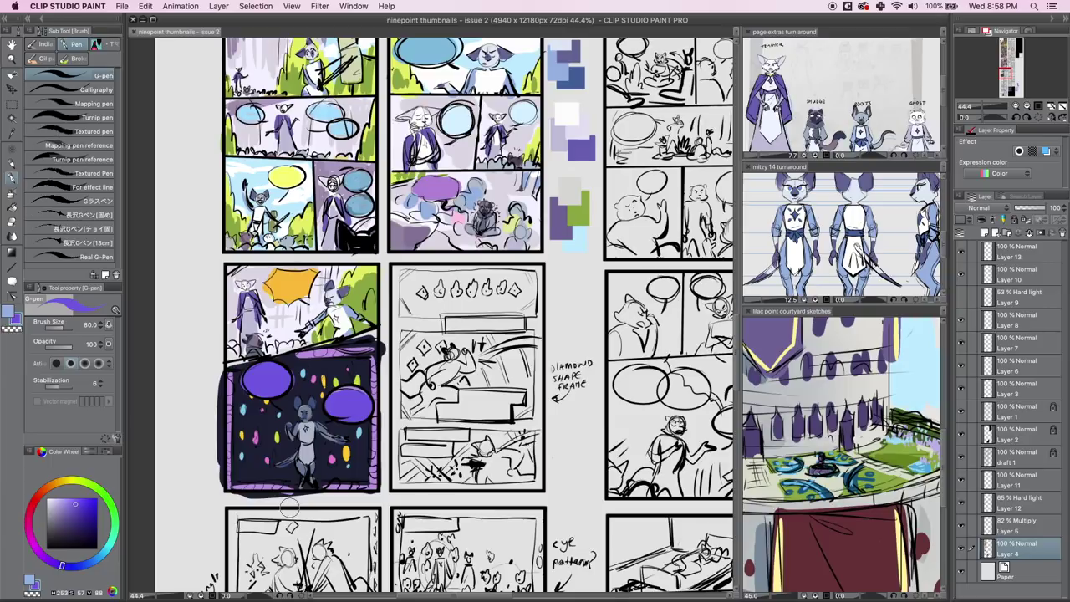
Erase the navy and purple paint that spills outside the border of the lower panel.
key("e")
mouse_move(210, 386)
left_mouse_down()
mouse_move(216, 483)
mouse_move(261, 475)
mouse_move(278, 499)
mouse_move(236, 498)
mouse_move(294, 497)
left_mouse_up()
left_click_drag(382, 349, 385, 385)
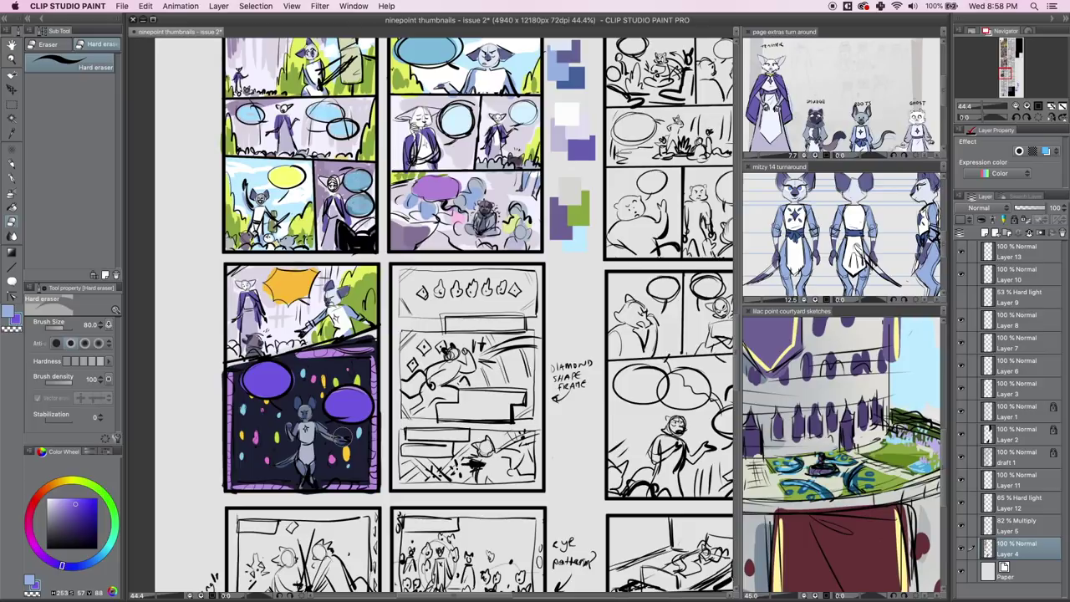
Enlarge the view to 50% and make a rectangular selection around the uncoloured page beside the finished one.
left_click(1017, 105)
mouse_move(1009, 77)
left_mouse_down()
mouse_move(1019, 89)
mouse_move(1011, 85)
left_mouse_up()
left_click(1028, 107)
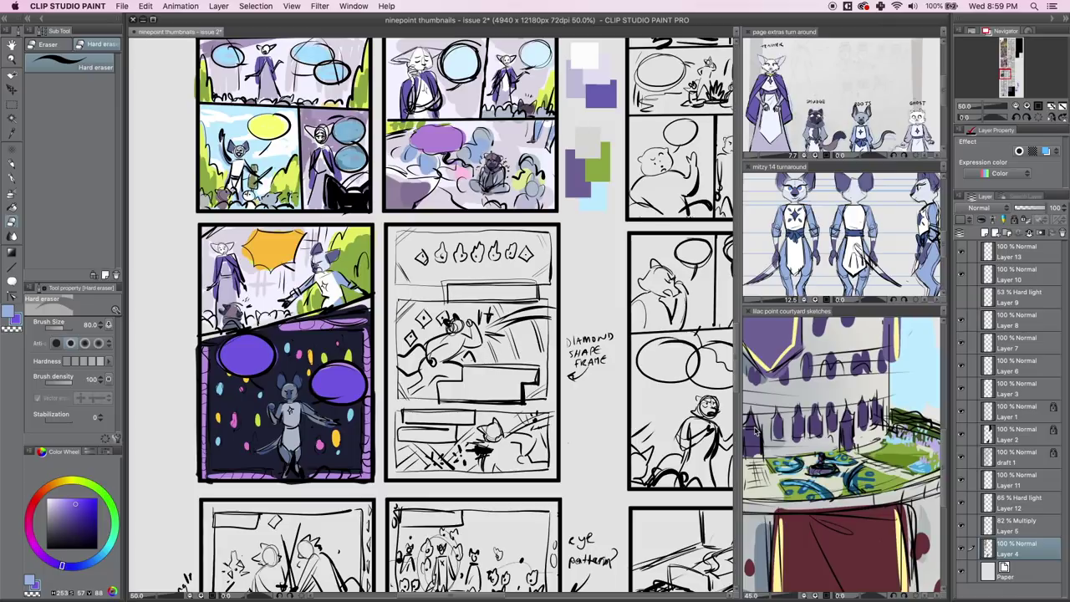
left_click(12, 104)
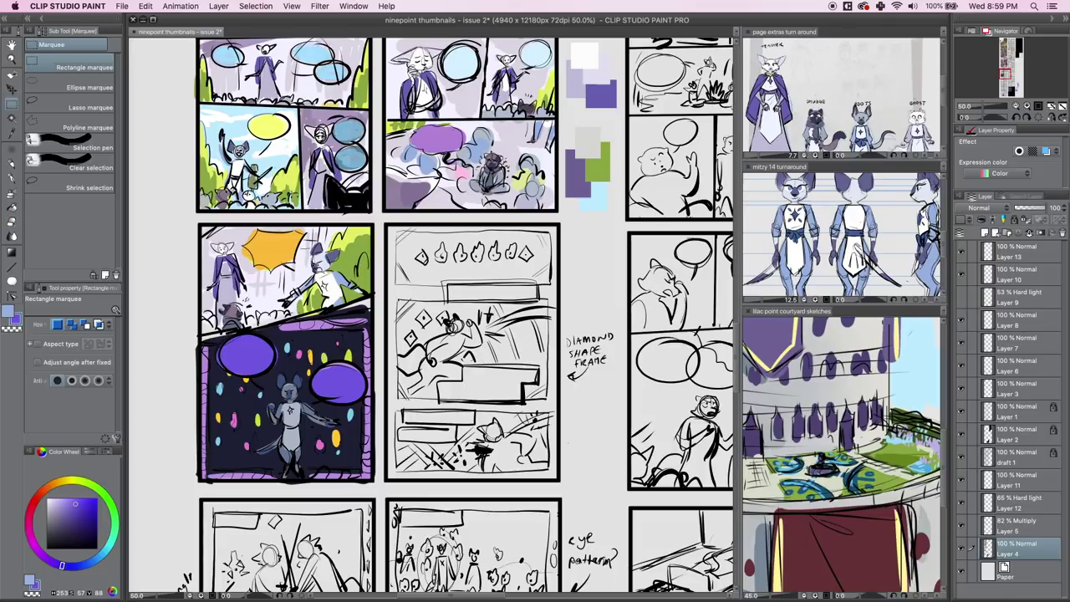
left_click_drag(387, 224, 559, 481)
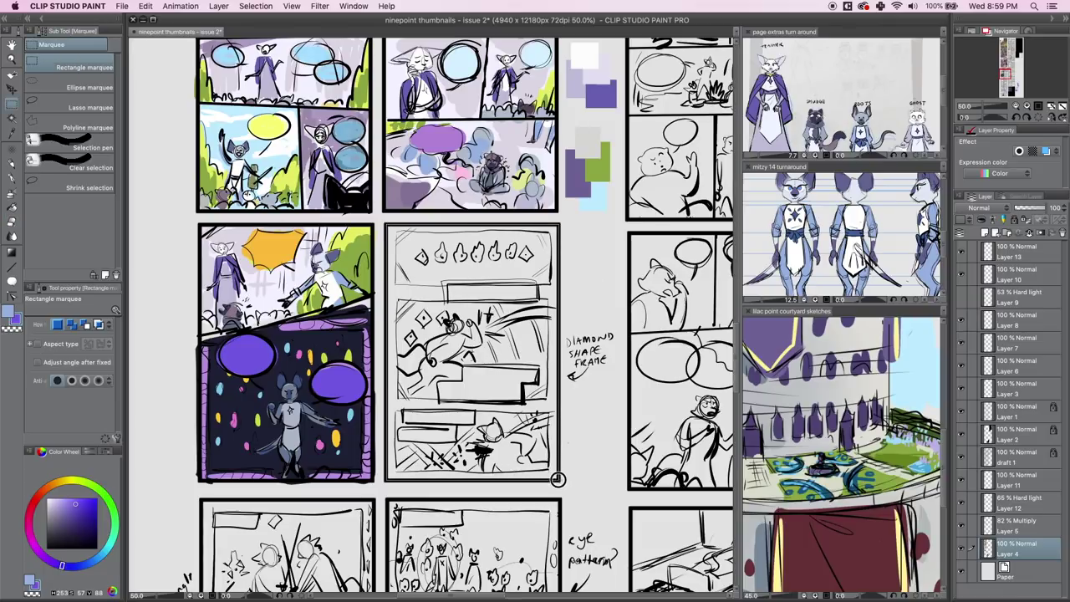
Mix a pale yellow (hue 53, saturation 21, value 94), fill the selected page with it, and clear the selection.
left_click(12, 132)
left_click(355, 356)
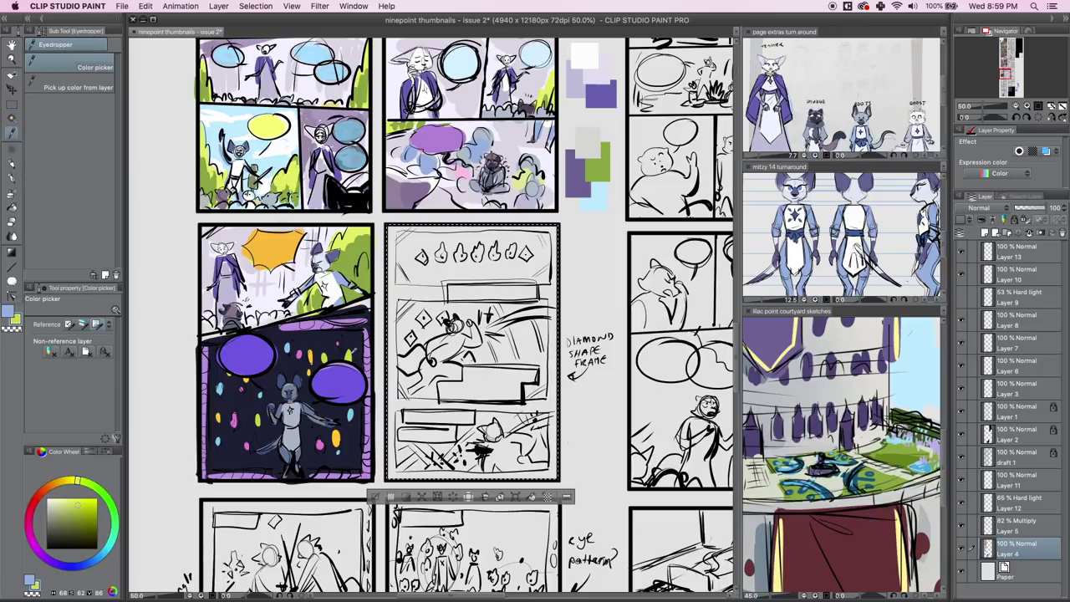
left_click(57, 502)
left_click(66, 481)
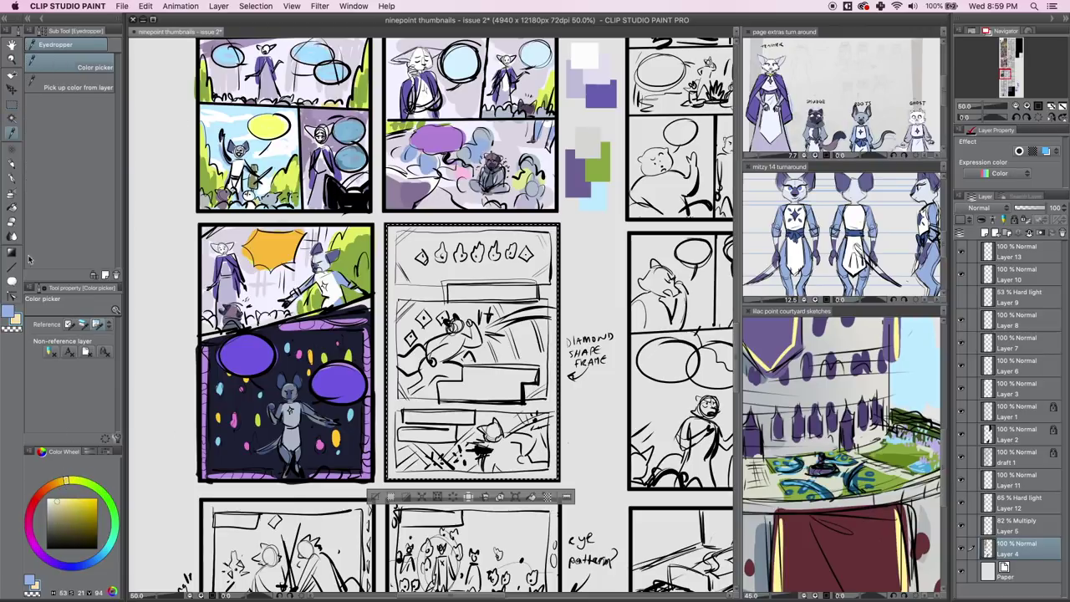
left_click(14, 207)
left_click(521, 337)
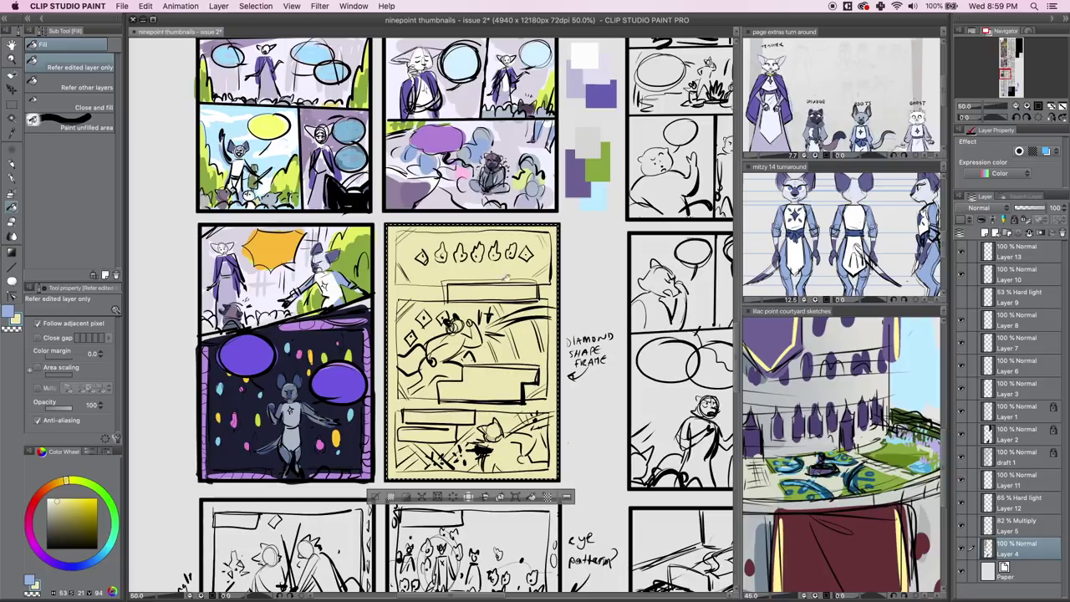
left_click(13, 105)
key("ctrl+d")
Sample the pale yellow from the filled page and fill both left-hand pages in the row below it, selecting each page separately.
left_click(1016, 106)
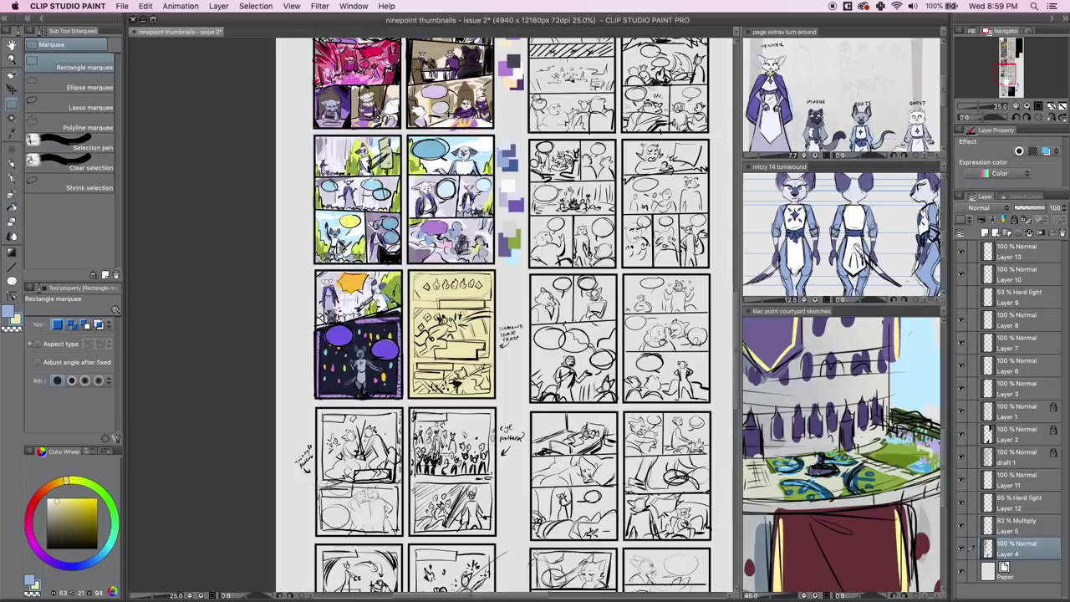
left_click_drag(1005, 75, 1007, 83)
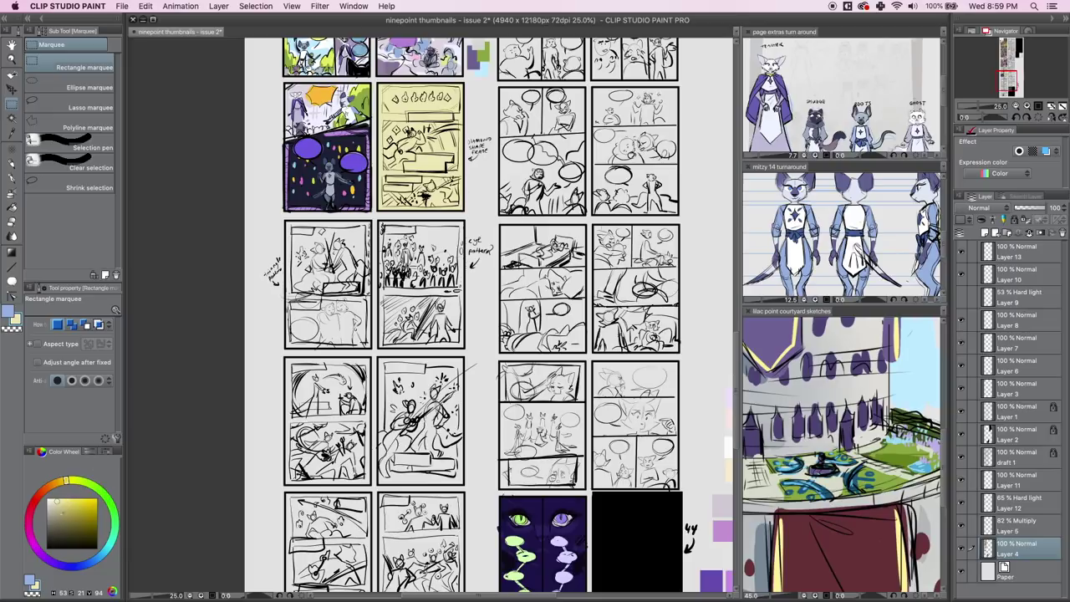
left_click_drag(62, 513, 49, 528)
left_click(11, 134)
left_click(409, 120)
left_click(11, 104)
left_click_drag(284, 220, 373, 349)
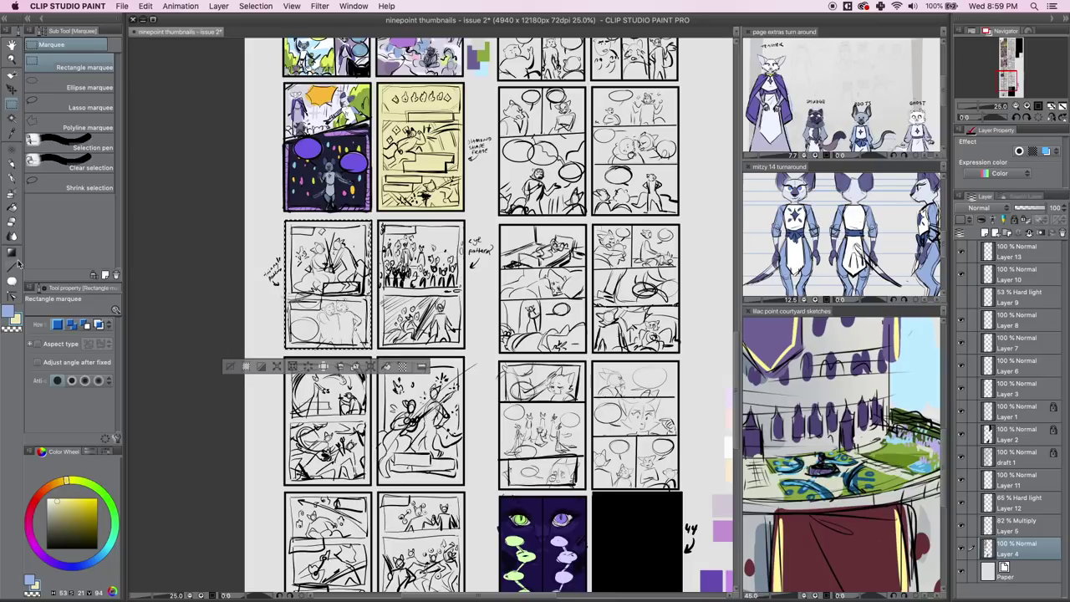
key("alt+BackSpace")
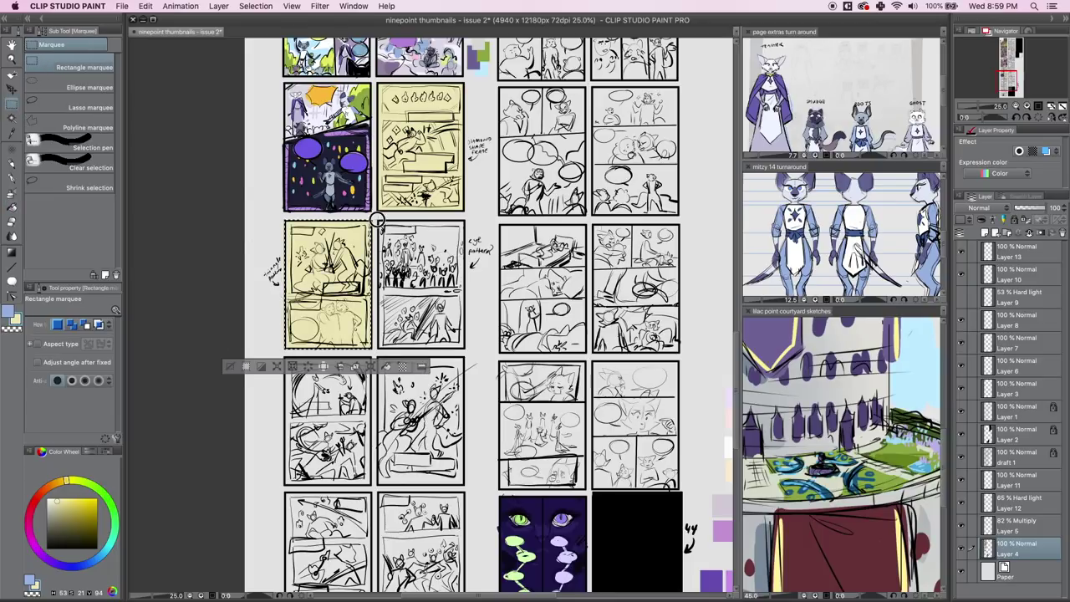
left_click_drag(378, 220, 465, 348)
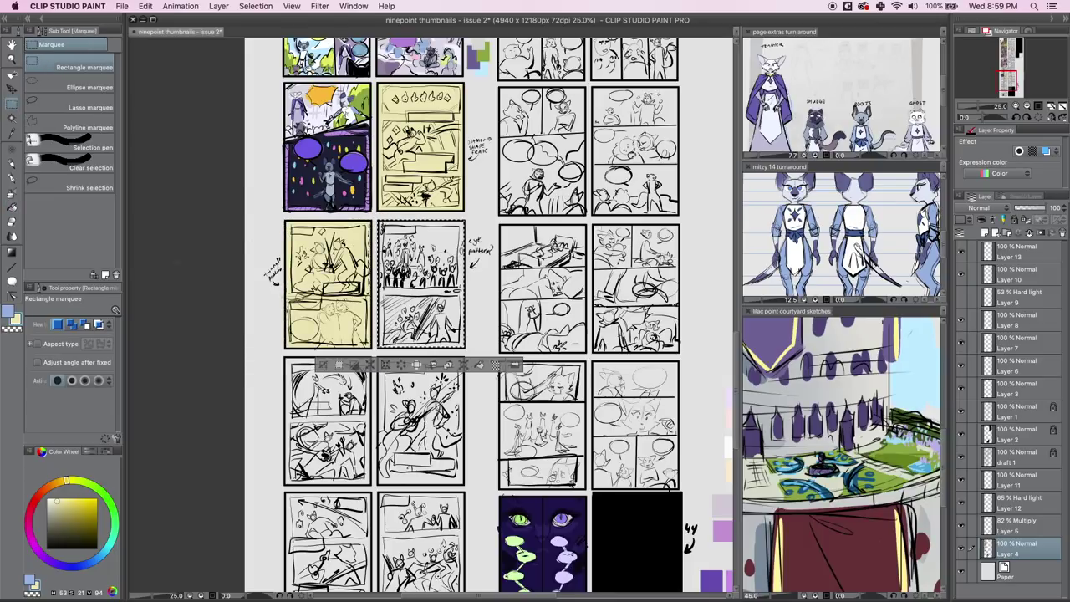
key("alt+BackSpace")
left_click(11, 207)
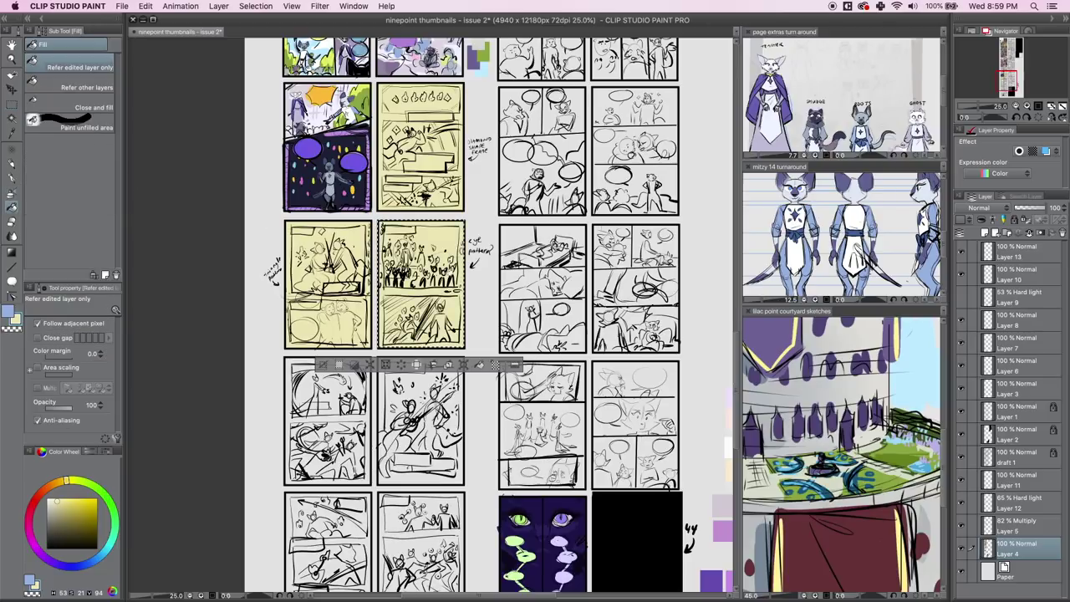
Select and fill each of the two uncoloured pages directly beneath the yellow pair with the same pale yellow.
left_click(12, 103)
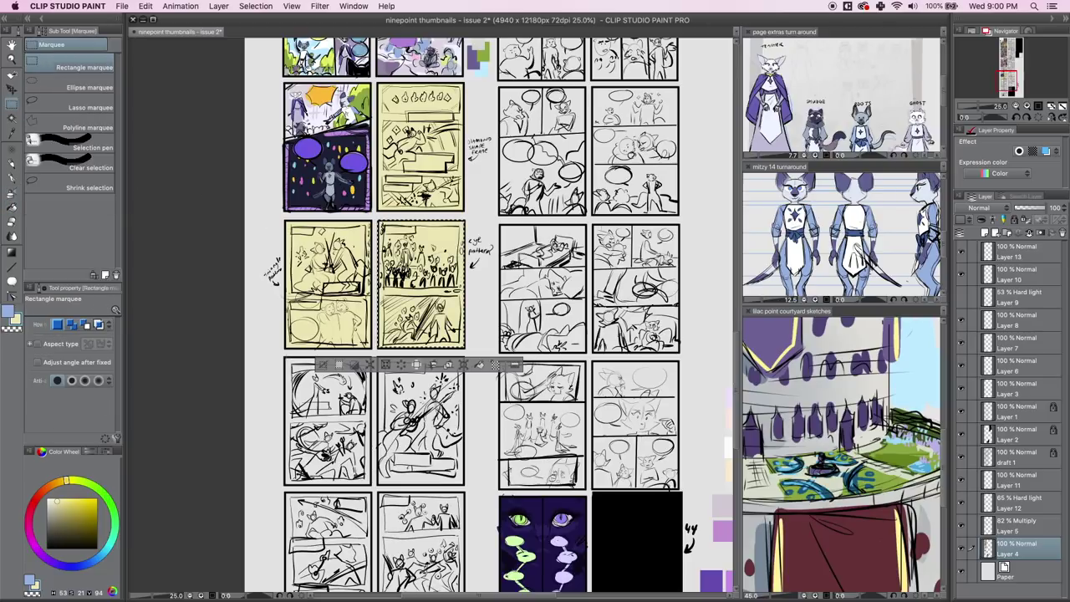
left_click_drag(284, 358, 371, 485)
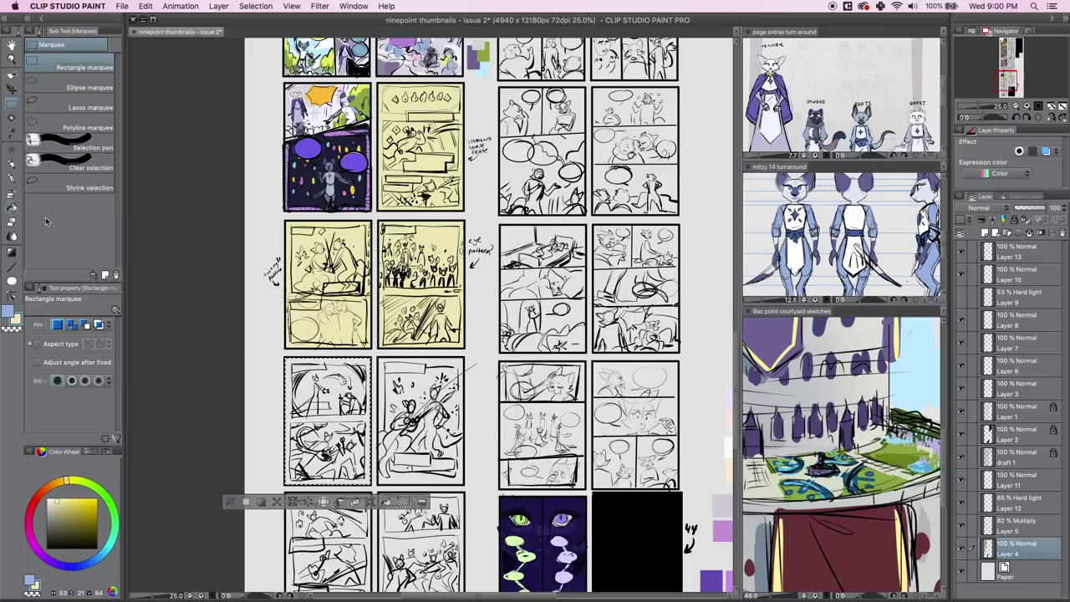
left_click(11, 207)
left_click(298, 413)
left_click(12, 103)
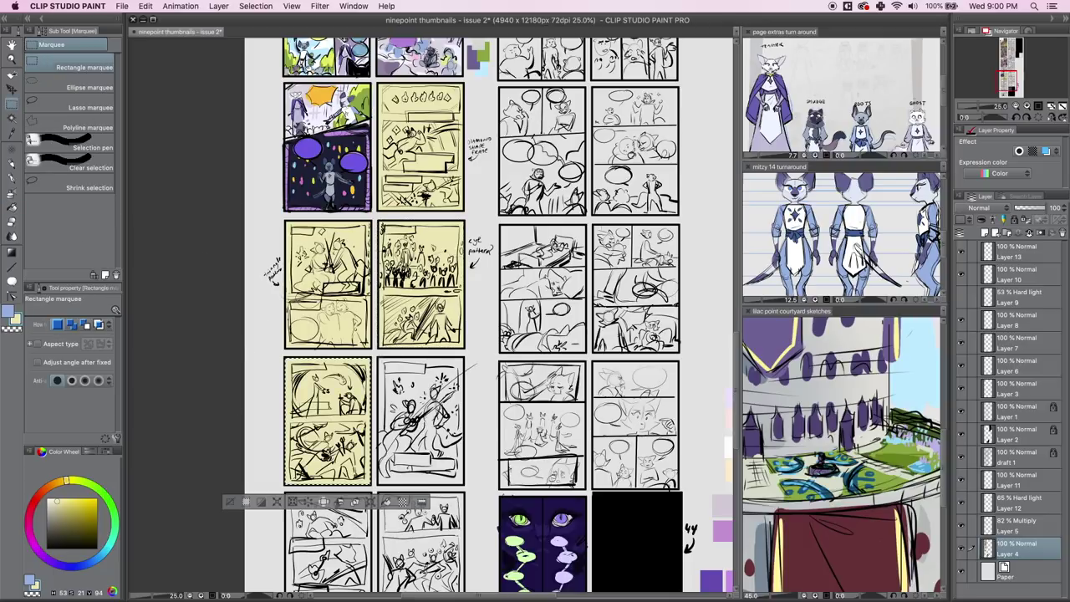
left_click_drag(378, 358, 465, 486)
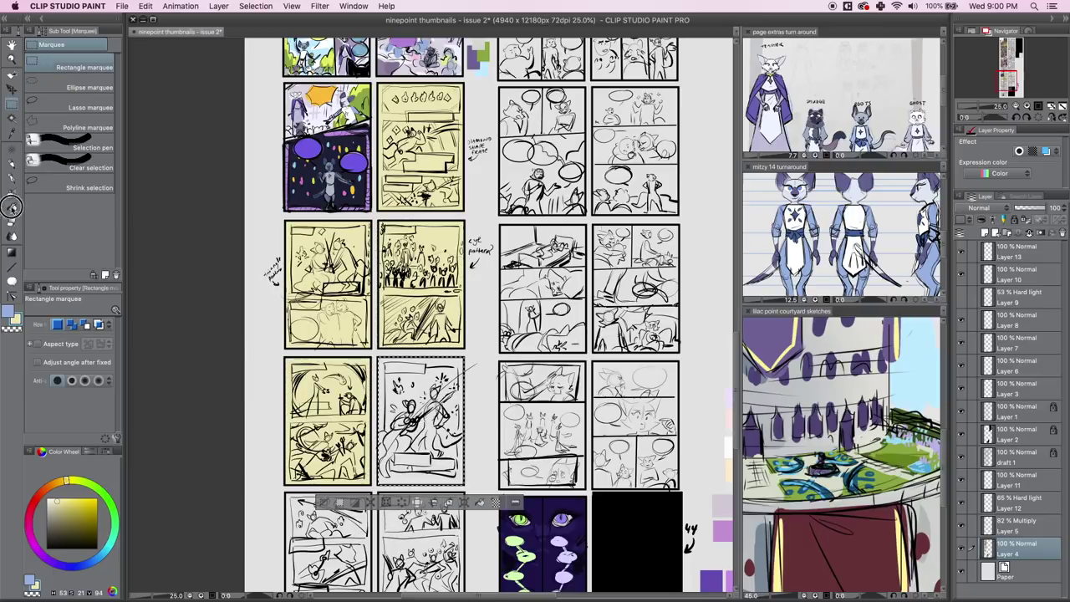
left_click(12, 206)
left_click(432, 378)
Fill both pages of the row above the last left-hand spread with the pale yellow, selecting each page separately.
left_click(1007, 81)
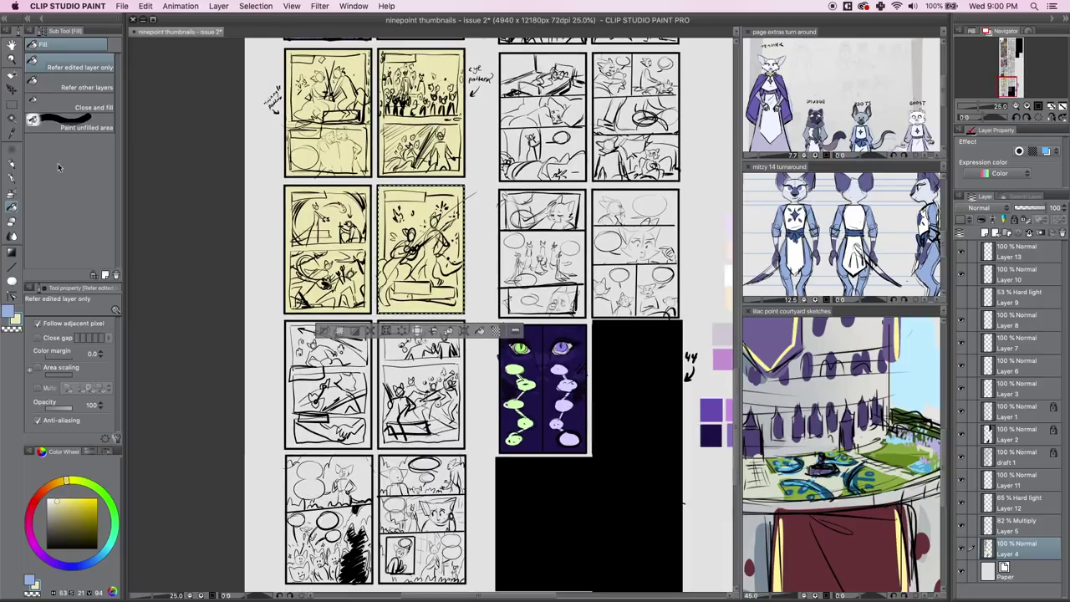
key("m")
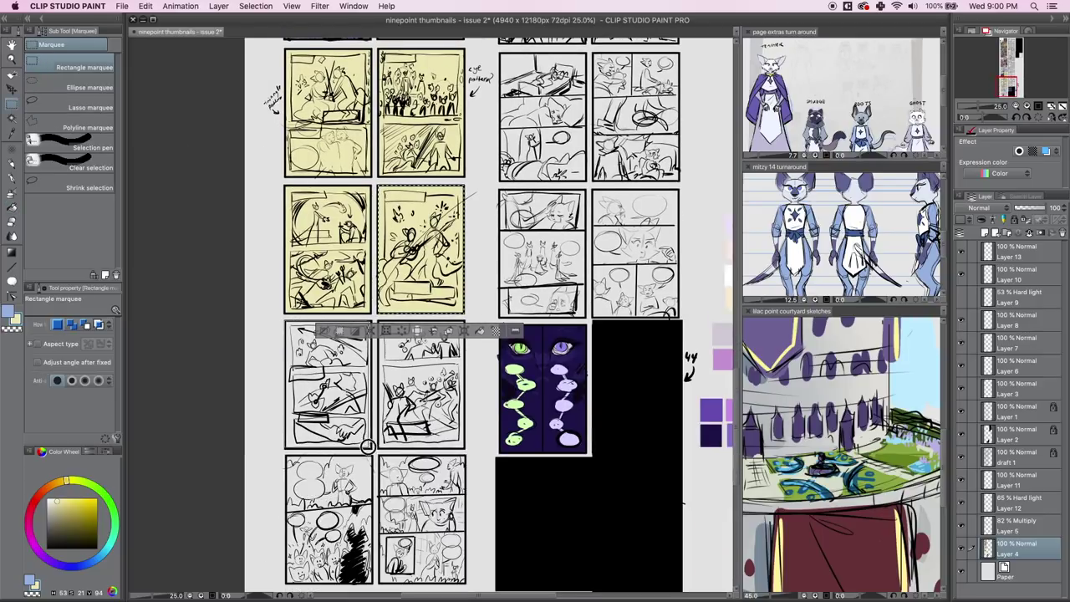
left_click_drag(368, 446, 285, 320)
key("g")
key("alt+BackSpace")
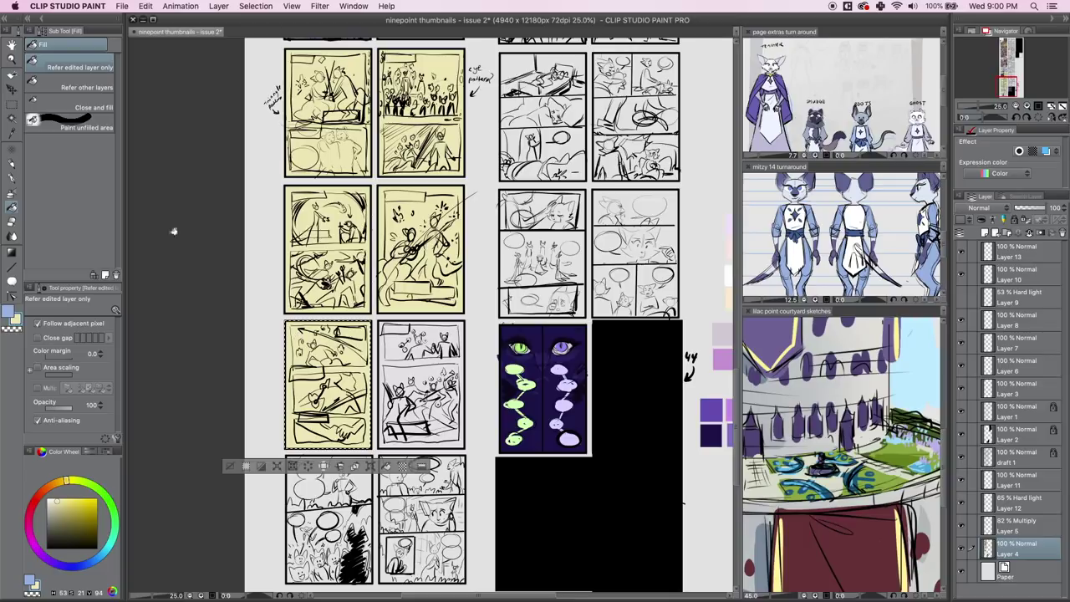
key("m")
left_click_drag(377, 322, 465, 449)
key("g")
key("alt+BackSpace")
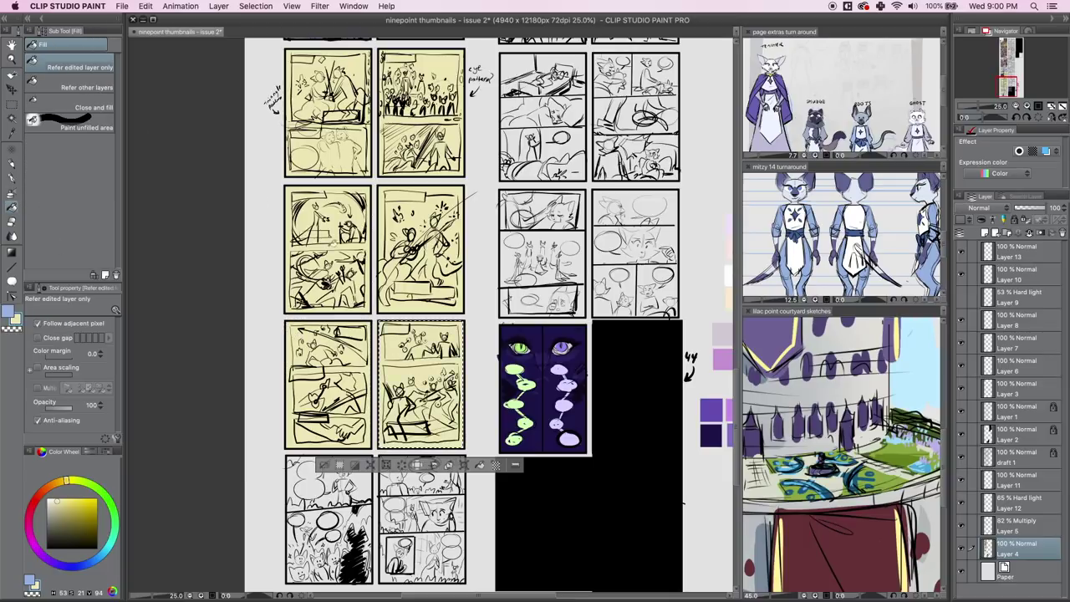
Clear the page selection and save the file.
key("m")
key("ctrl+d")
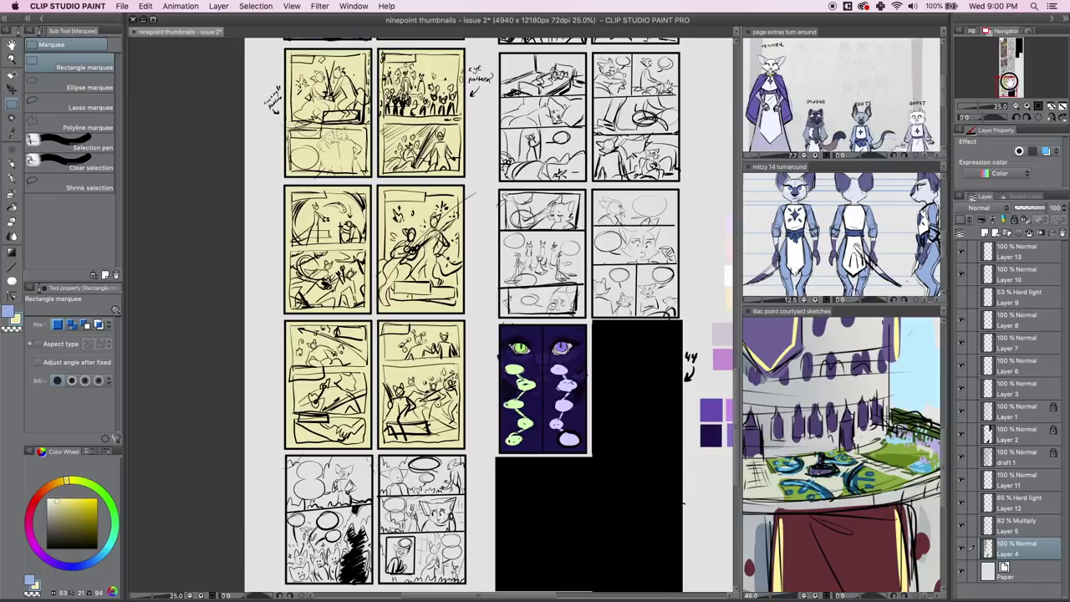
left_click_drag(1009, 82, 1009, 82)
key("super+s")
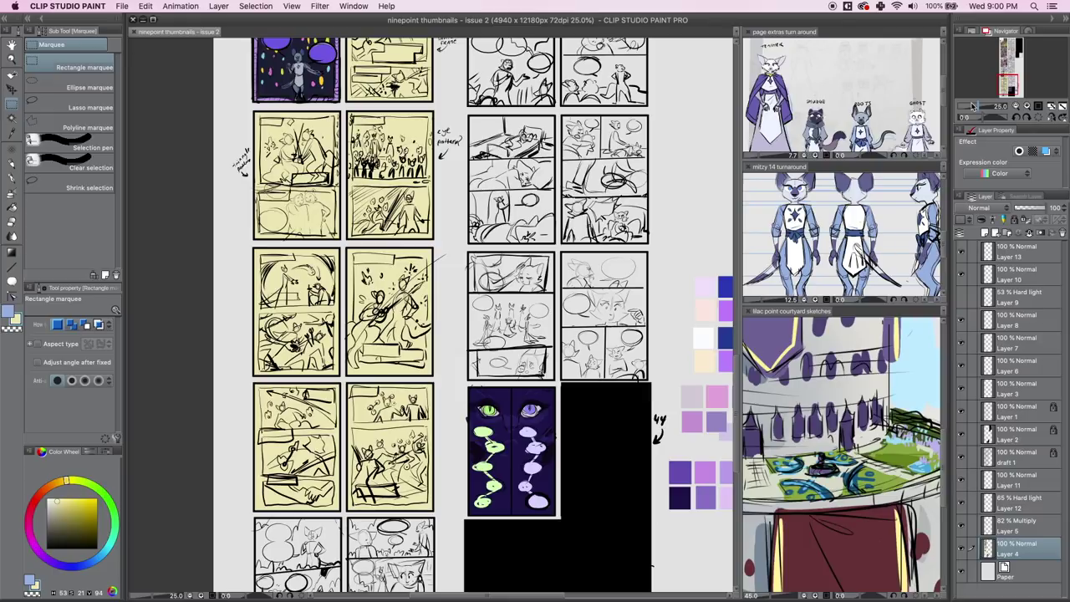
Review the whole thumbnail sheet, comparing the yellow base pages with the finished coloured pages above them.
left_click(1016, 107)
left_click(1016, 107)
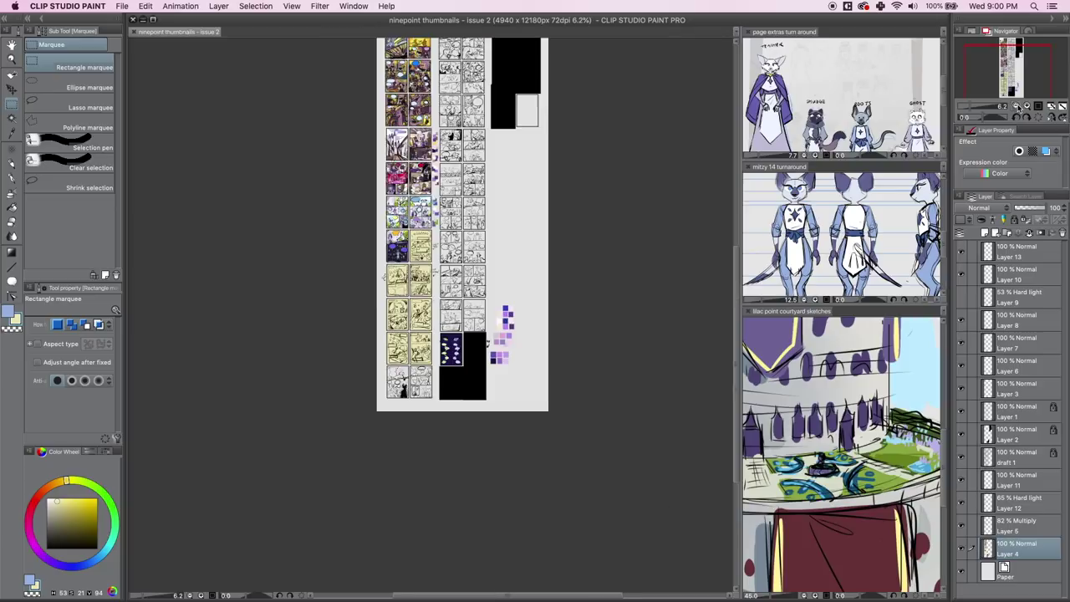
left_click_drag(1017, 90, 1006, 77)
left_click(1028, 107)
left_click(1027, 107)
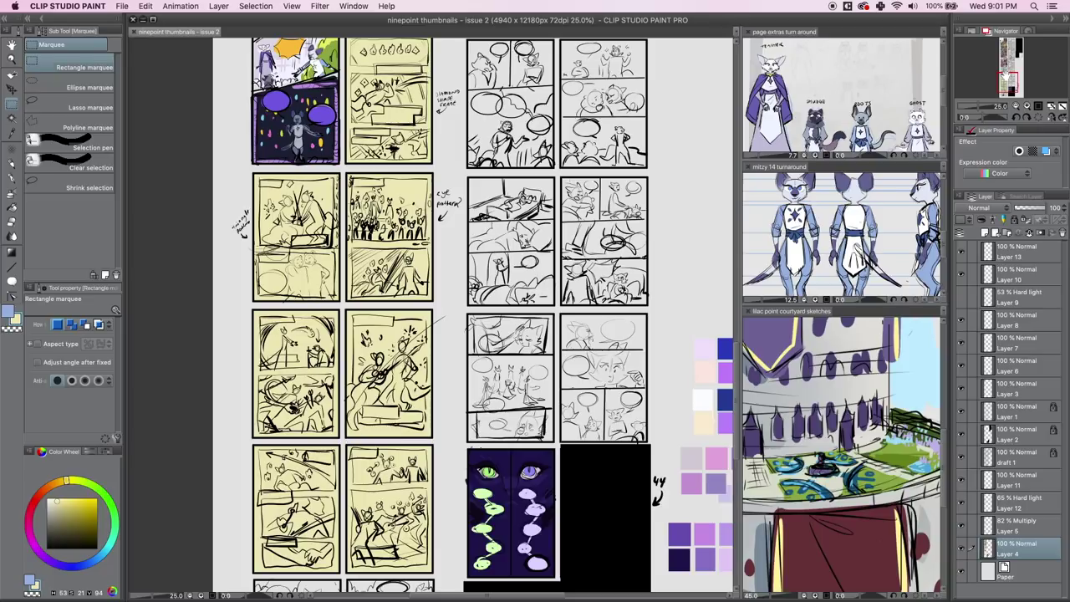
left_click_drag(1011, 89, 1011, 89)
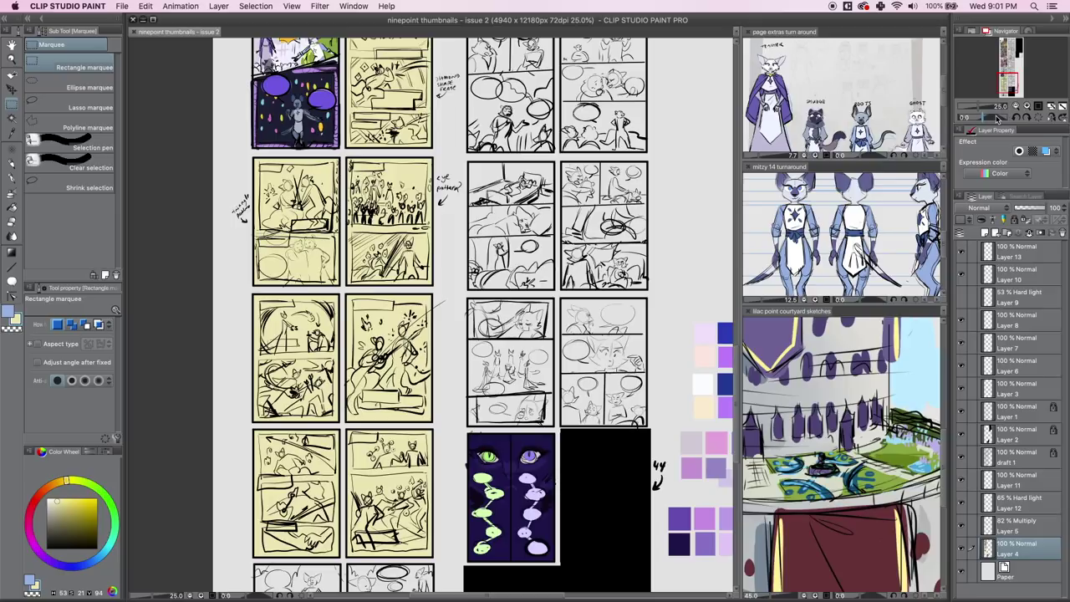
mouse_move(1009, 85)
left_mouse_down()
mouse_move(1010, 99)
mouse_move(1011, 48)
mouse_move(1013, 73)
left_mouse_up()
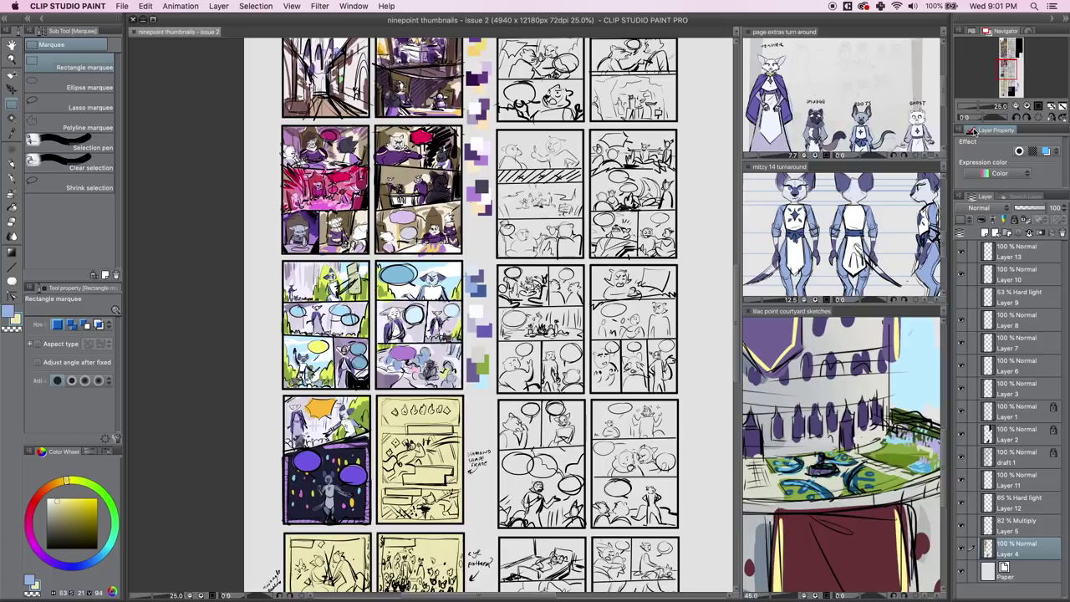